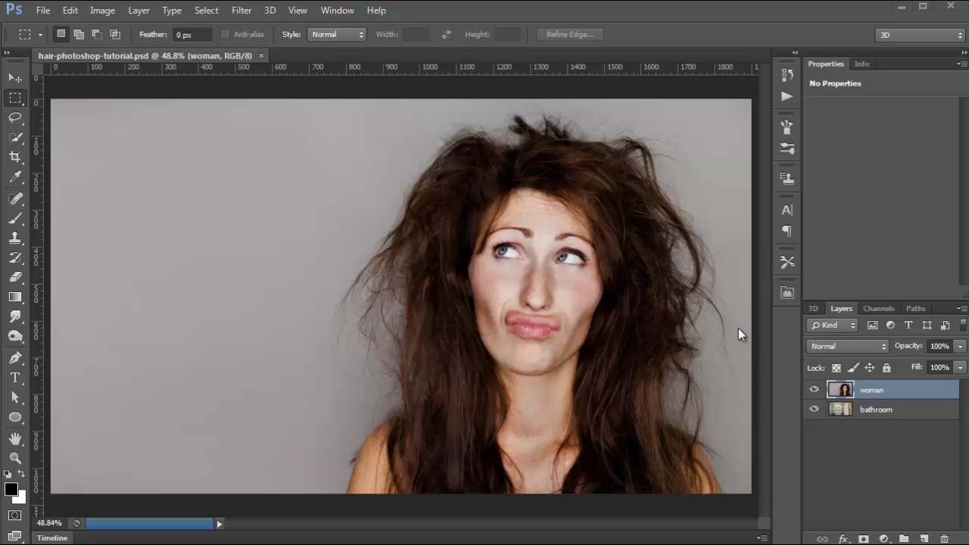
- Preview the bathroom background without the woman layer, and examine the woman's stray hair strands up close on both sides
left_click(814, 390)
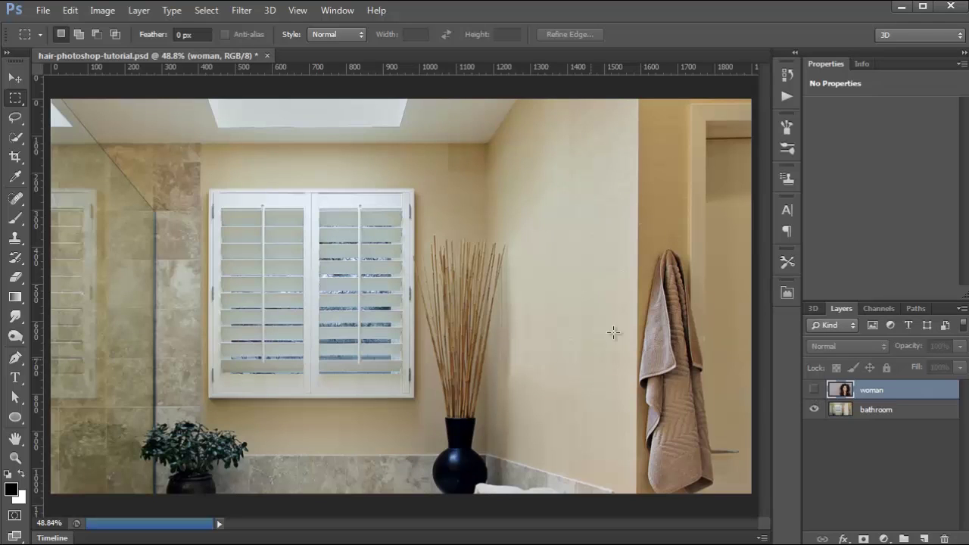
left_click(813, 390)
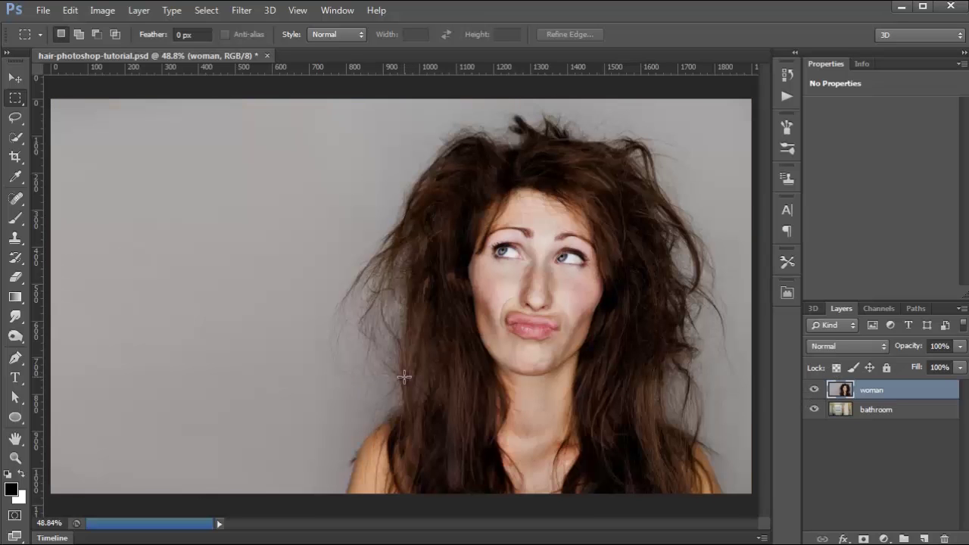
scroll(404, 377, "up", 5)
left_click_drag(392, 336, 305, 402)
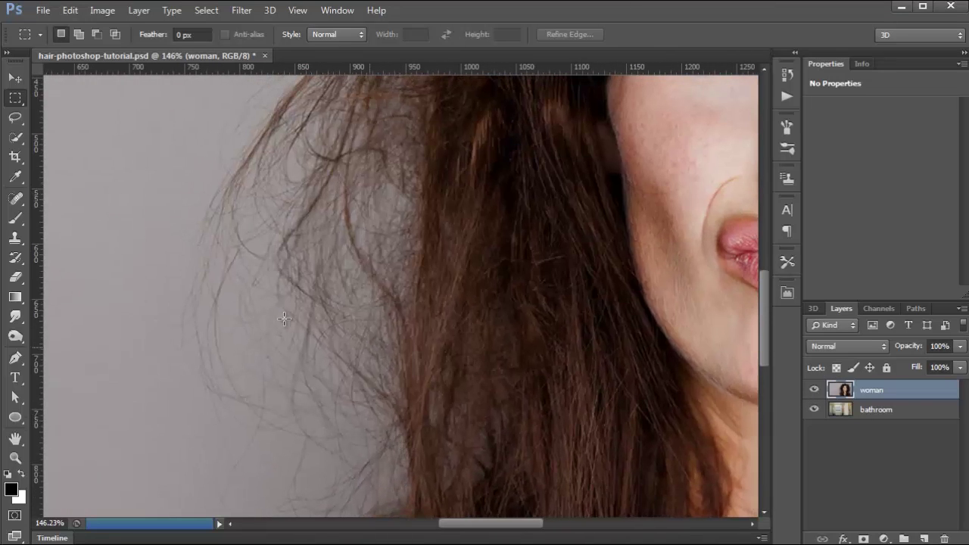
left_click_drag(286, 179, 260, 396)
scroll(264, 342, "up", 4)
scroll(341, 234, "right", 5)
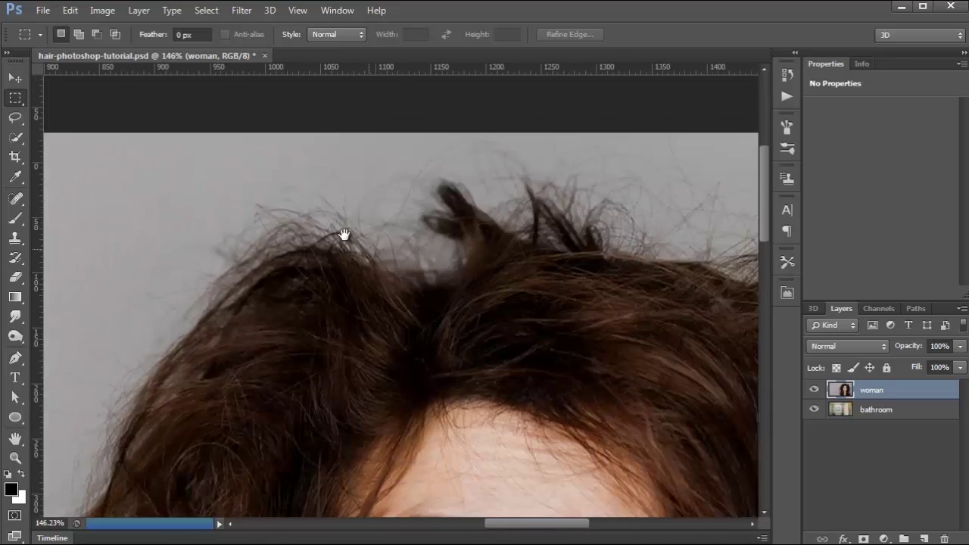
scroll(381, 212, "down", 12)
scroll(382, 212, "right", 2)
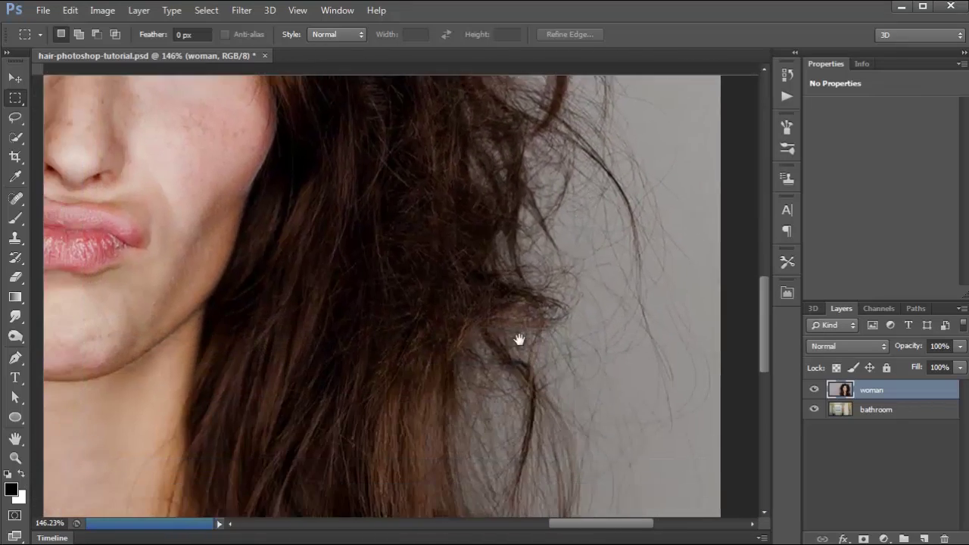
key("ctrl+r")
scroll(436, 293, "left", 2)
scroll(393, 273, "down", 6)
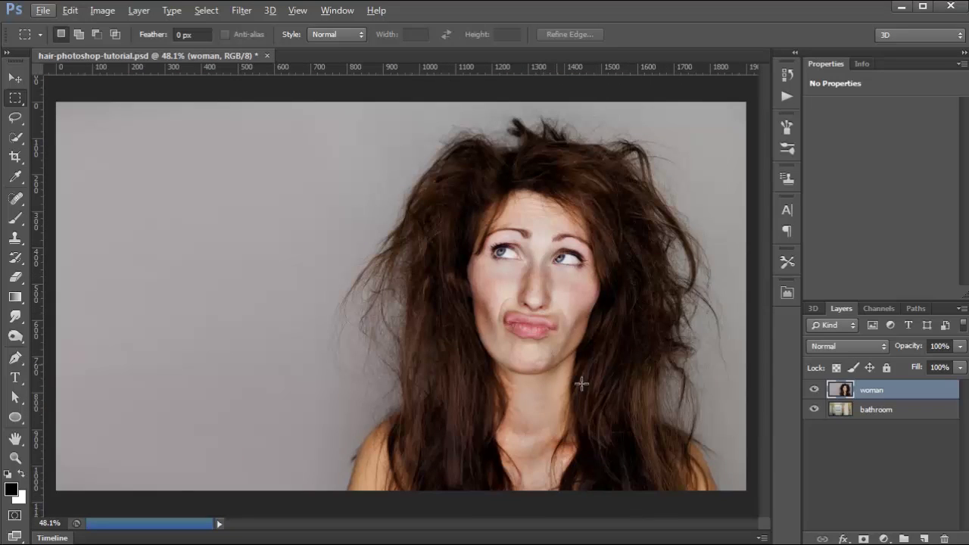
scroll(590, 337, "up", 1)
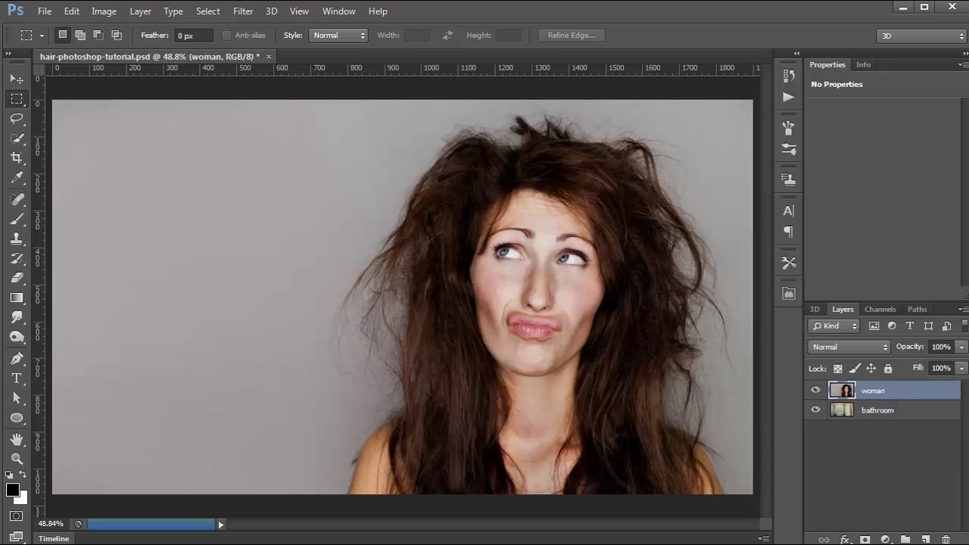
- Duplicate the woman layer
key("ctrl+j")
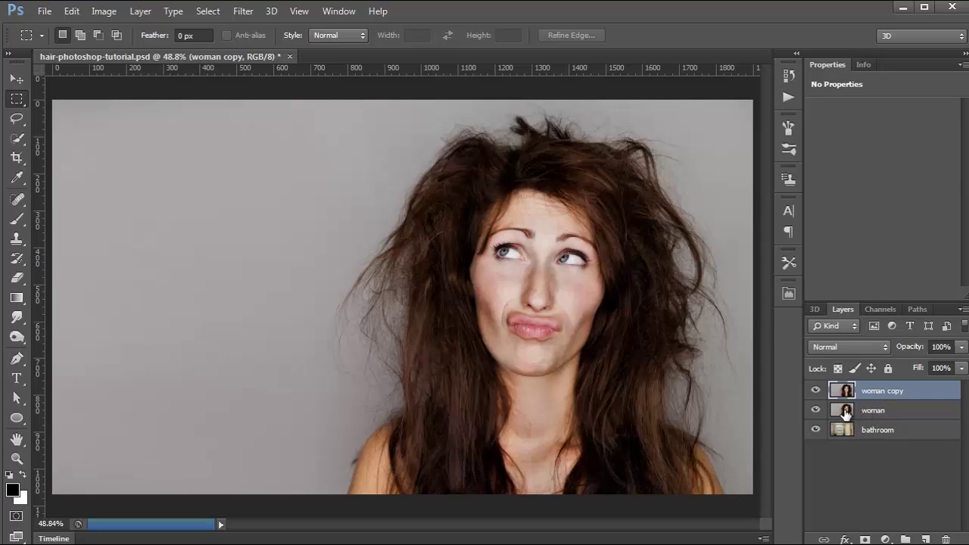
- Compare the Red, Green and Blue channels one by one for contrast between the hair and the background
left_click(879, 309)
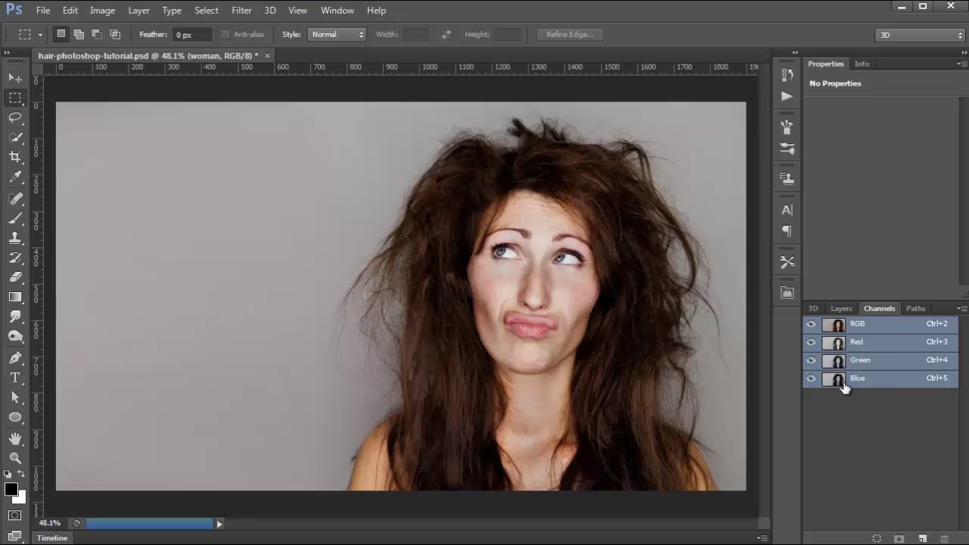
left_click(838, 345)
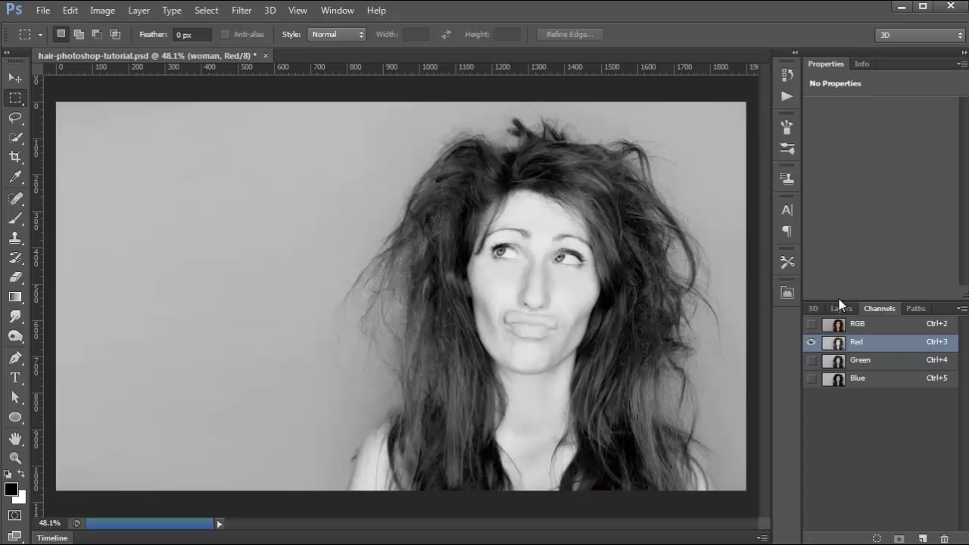
left_click(841, 361)
left_click(852, 385)
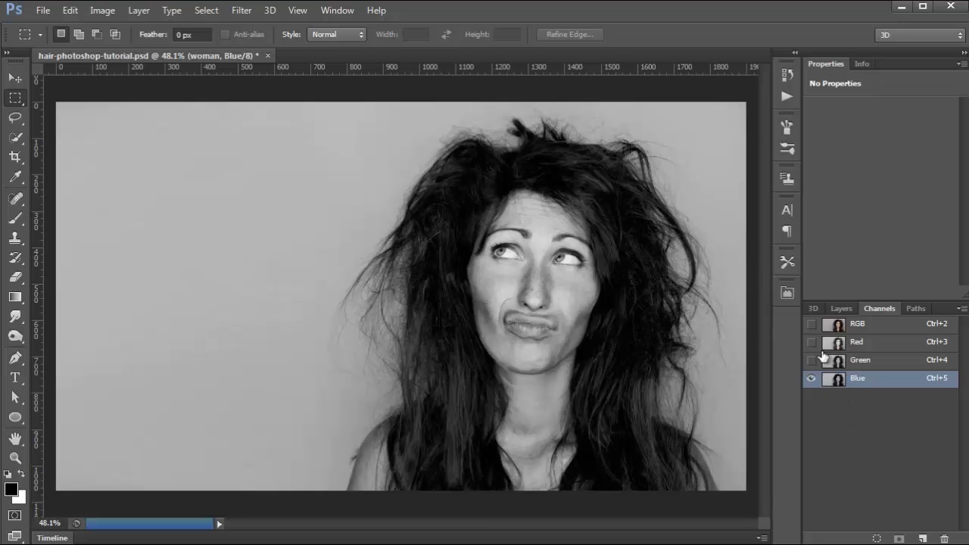
left_click(859, 326)
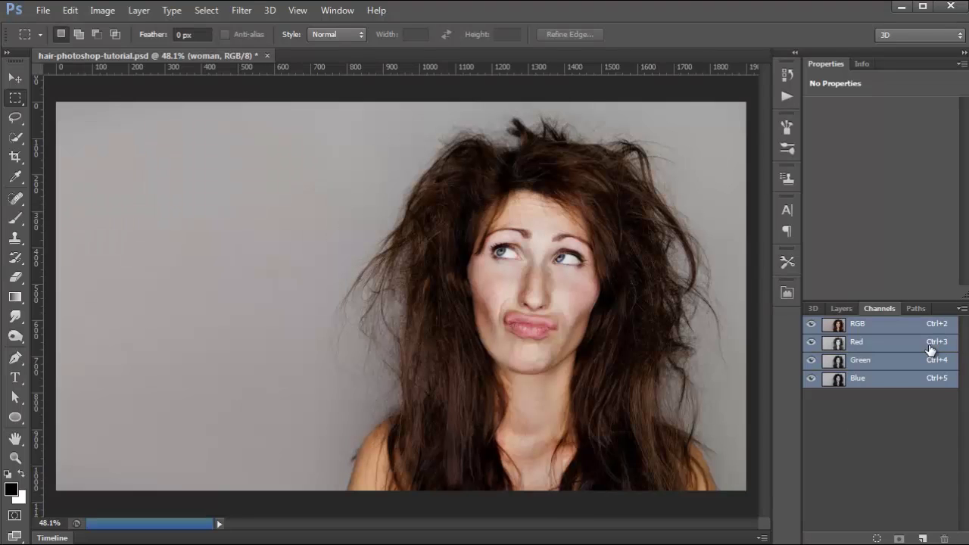
left_click(832, 345)
left_click(835, 361)
left_click(841, 382)
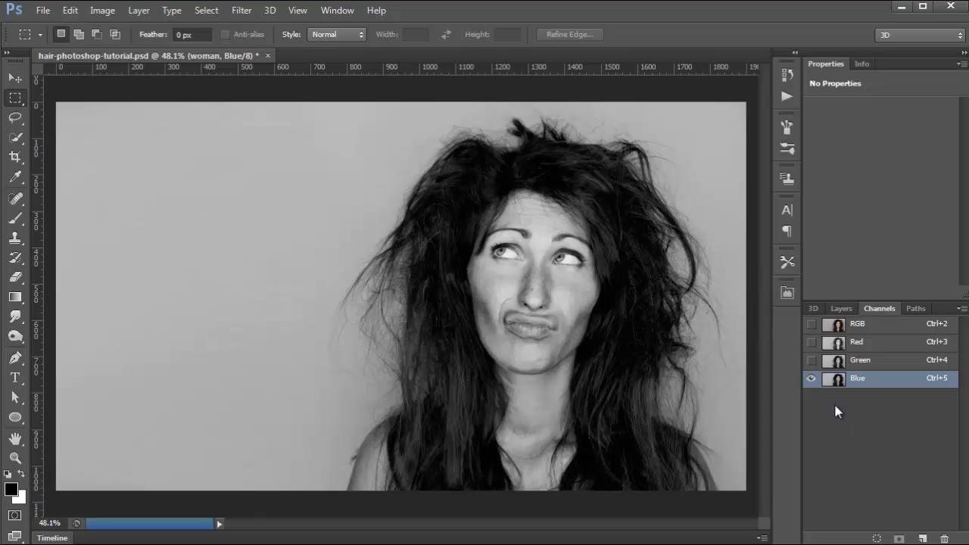
- Load the Blue channel as a selection and fill it with black on a new layer above the woman layer
mouse_move(833, 386)
left_mouse_down()
mouse_move(838, 350)
mouse_move(838, 384)
left_mouse_up()
left_click(838, 385, "ctrl")
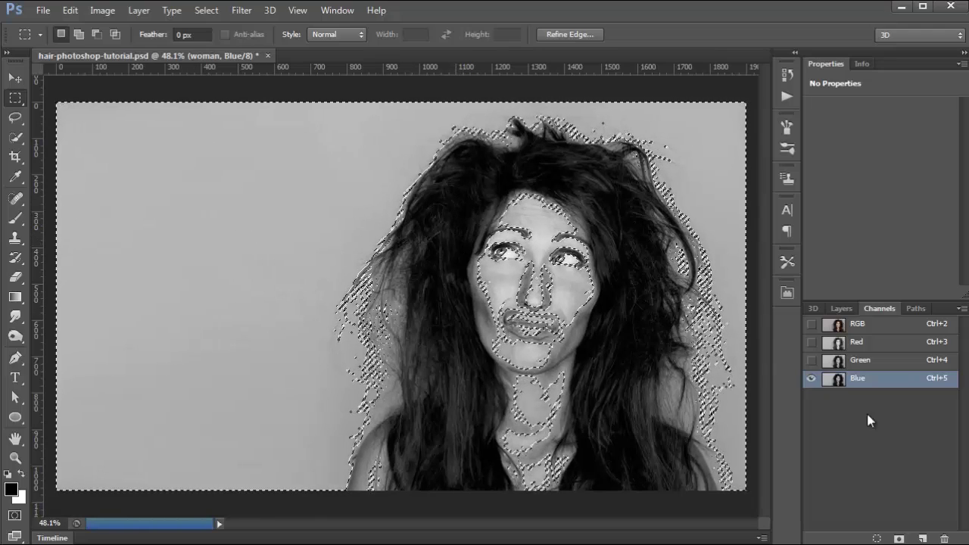
left_click(841, 309)
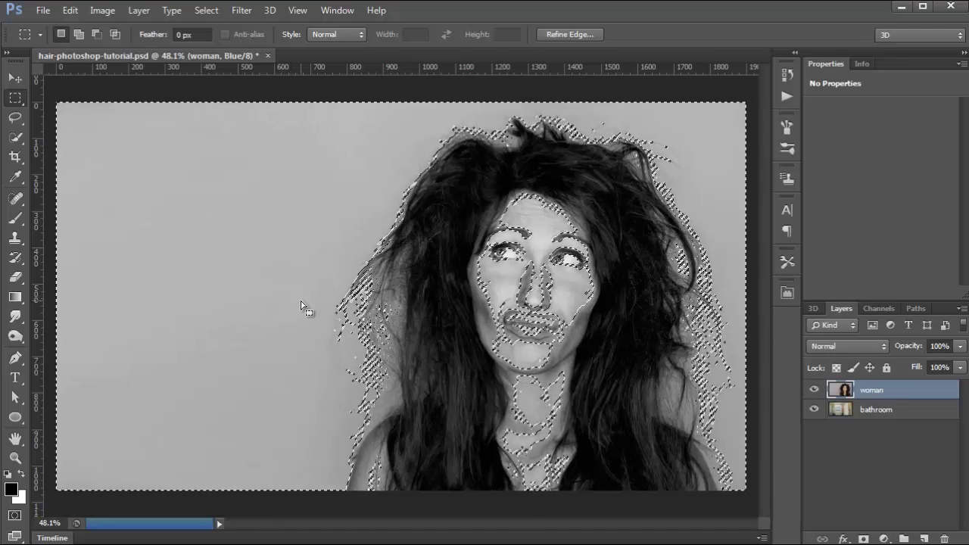
left_click(925, 538)
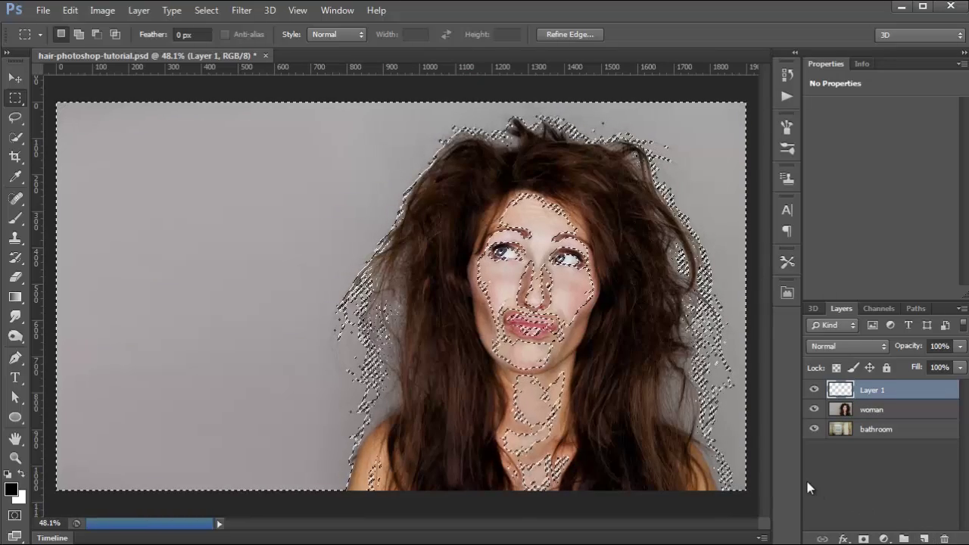
key("alt+BackSpace")
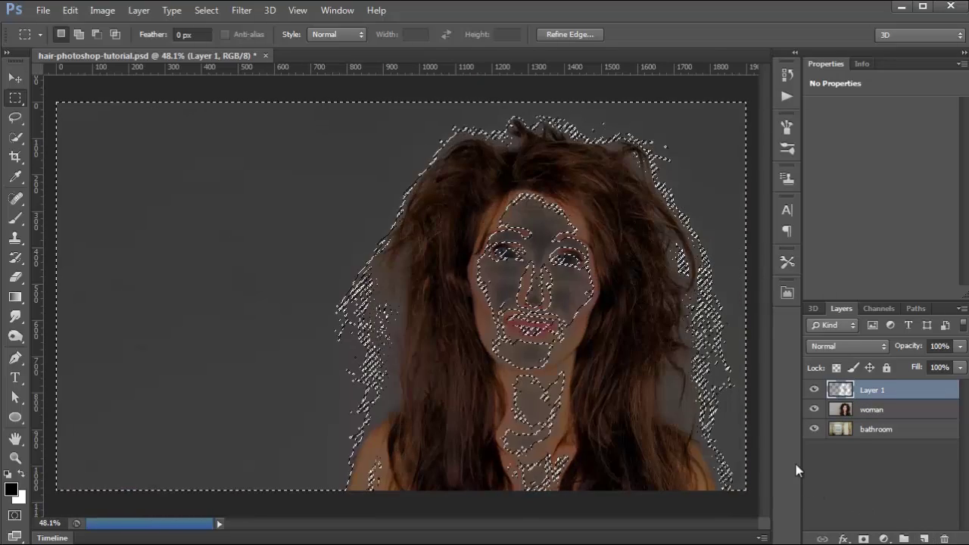
- Hide the woman and bathroom layers and clear the selection so only the black fill layer is shown
left_click(815, 409)
left_click(813, 429)
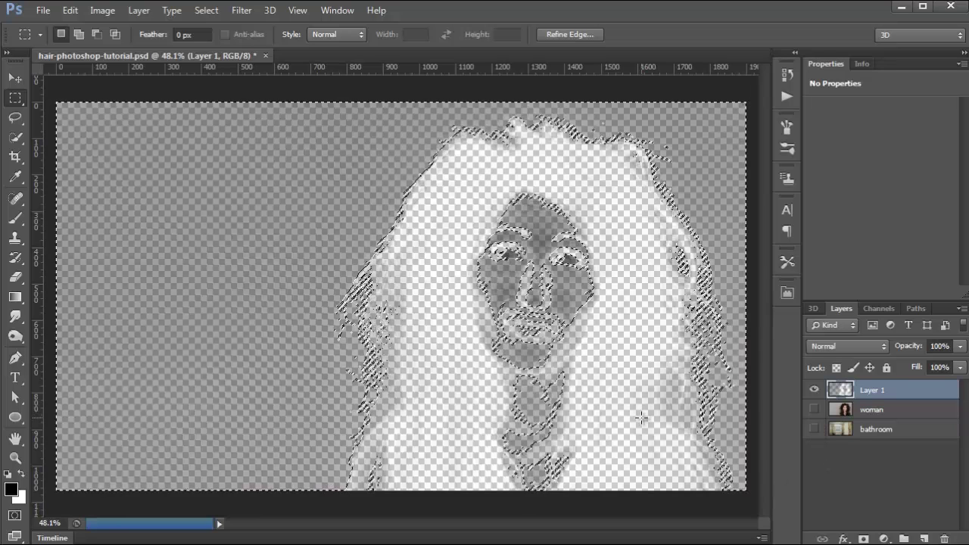
key("ctrl+d")
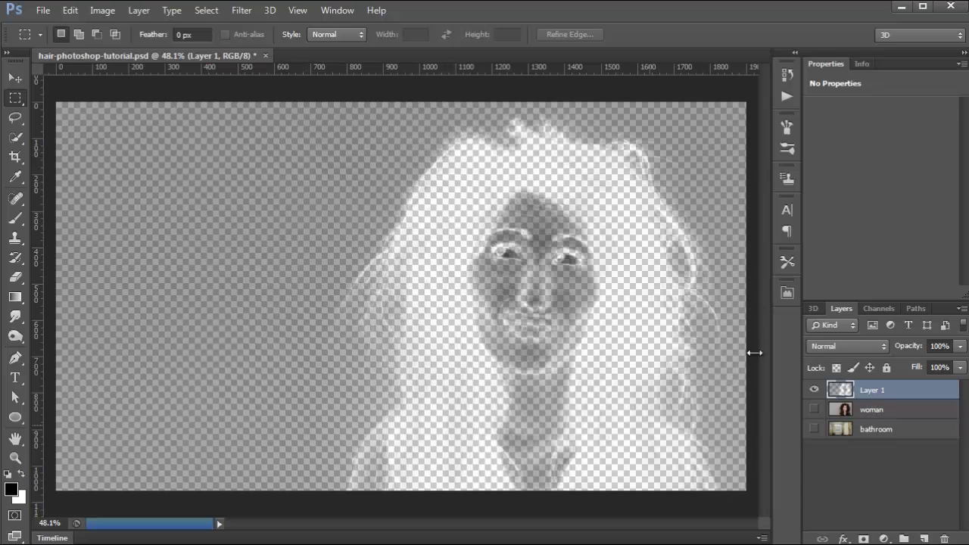
- Compare the black fill on Layer 1 with the woman layer's Blue channel by alternating which of them is visible
left_click(879, 308)
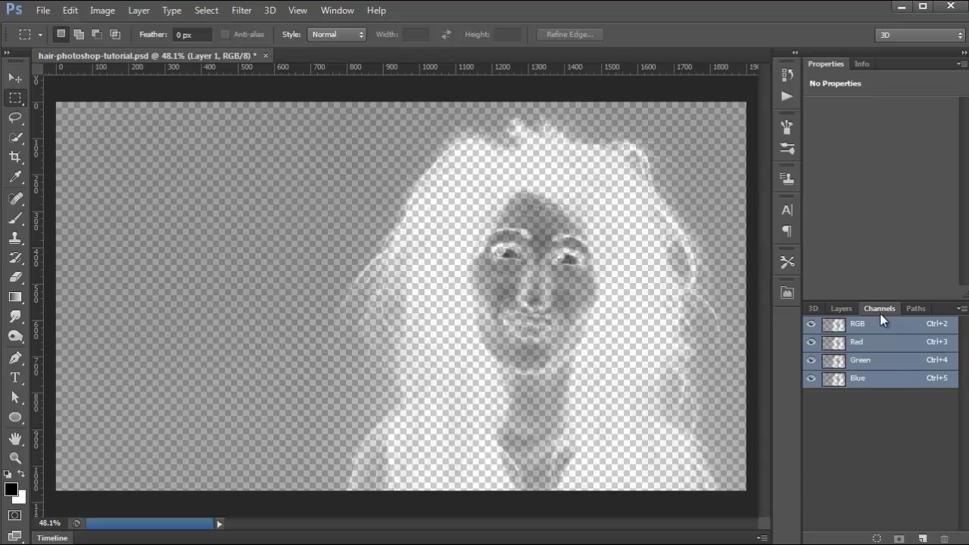
left_click(841, 309)
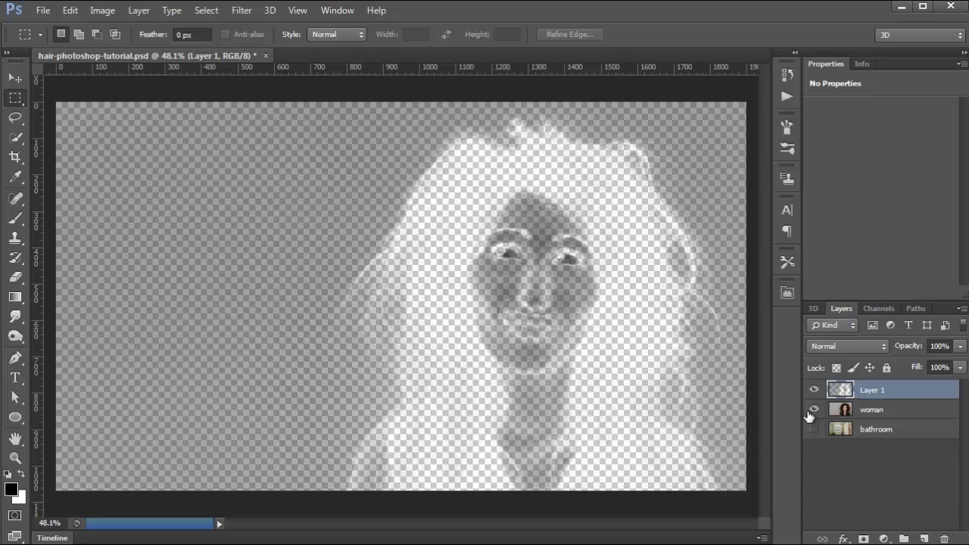
left_click(814, 409)
left_click(814, 390)
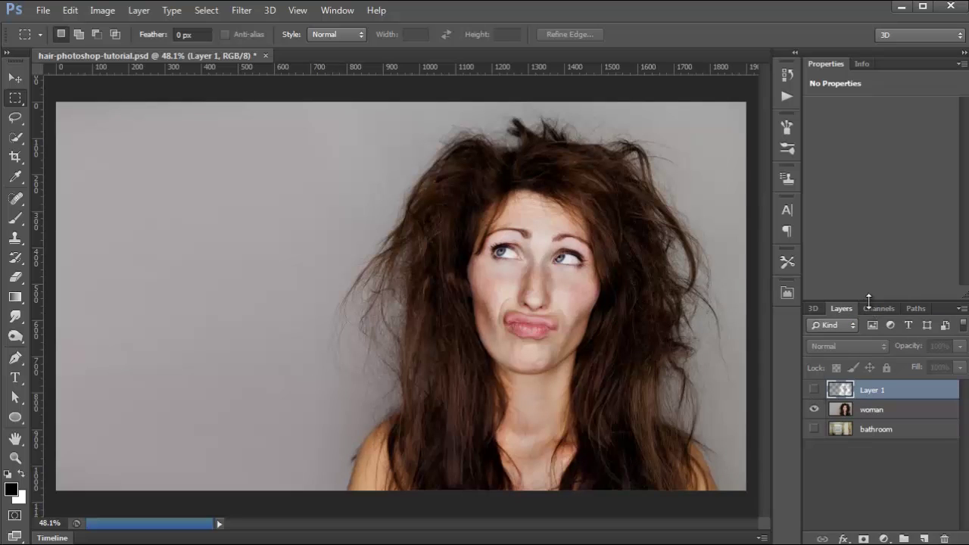
left_click(879, 308)
left_click(850, 380)
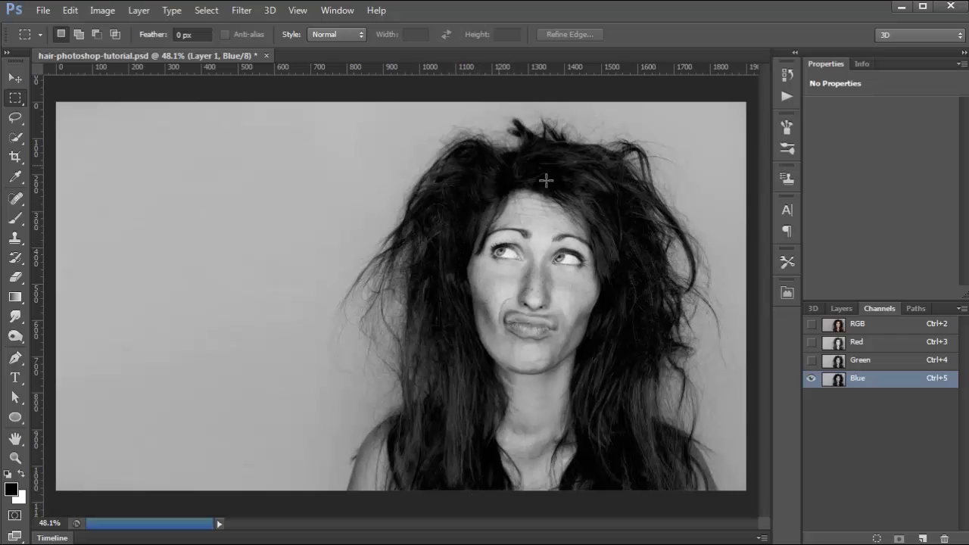
left_click(841, 308)
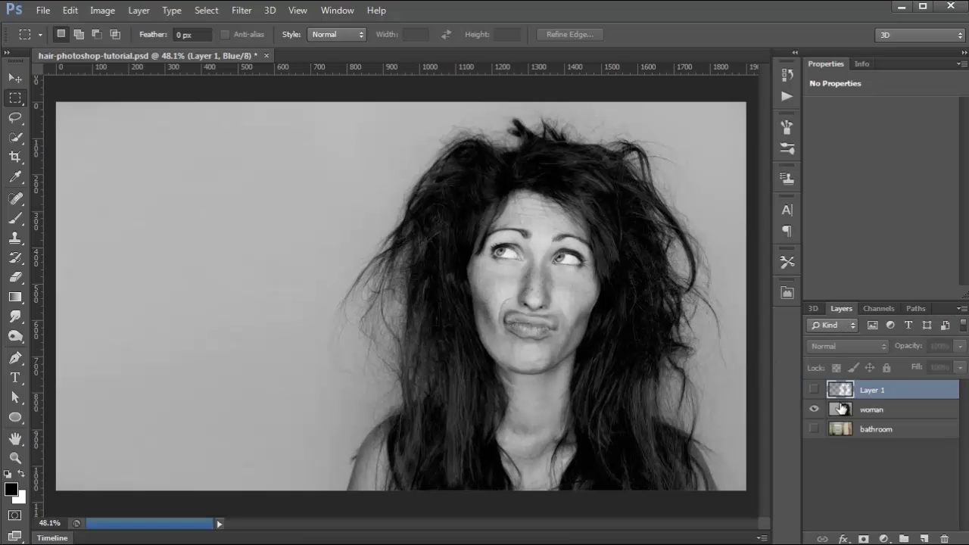
left_click(814, 389)
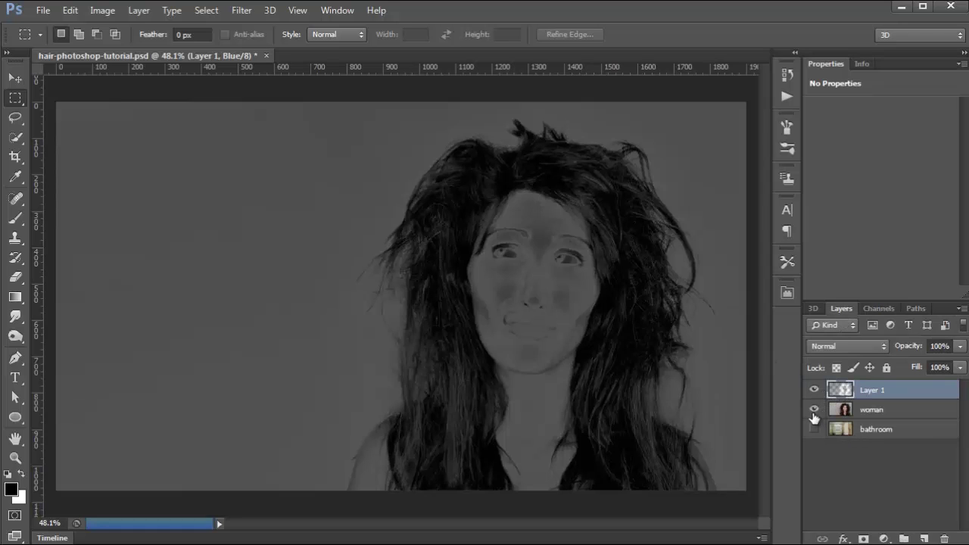
left_click(814, 412)
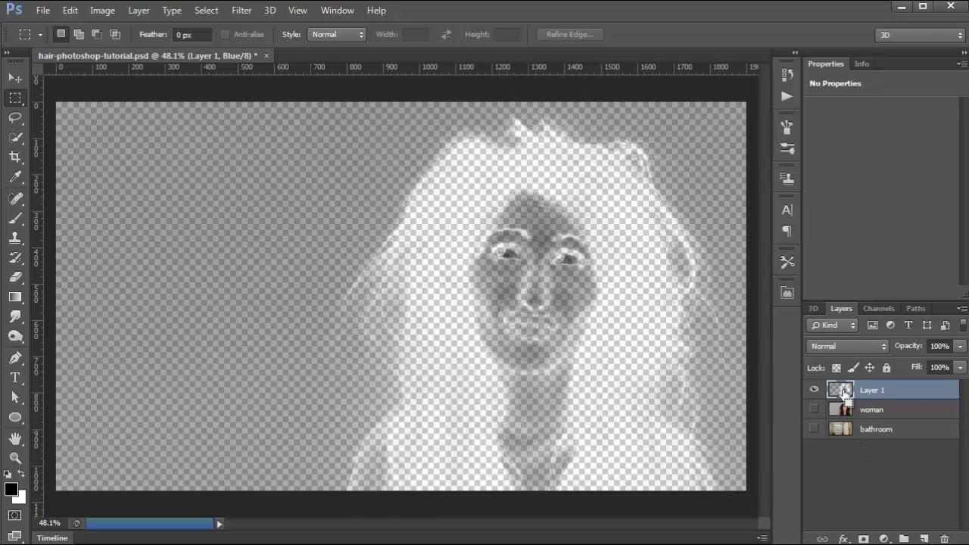
- Duplicate Layer 1 eight times to build up the density of the black fill
key("ctrl+j")
key("ctrl+j")
key("ctrl+j")
key("ctrl+j")
key("ctrl+j")
key("ctrl+j")
key("ctrl+j")
key("ctrl+j")
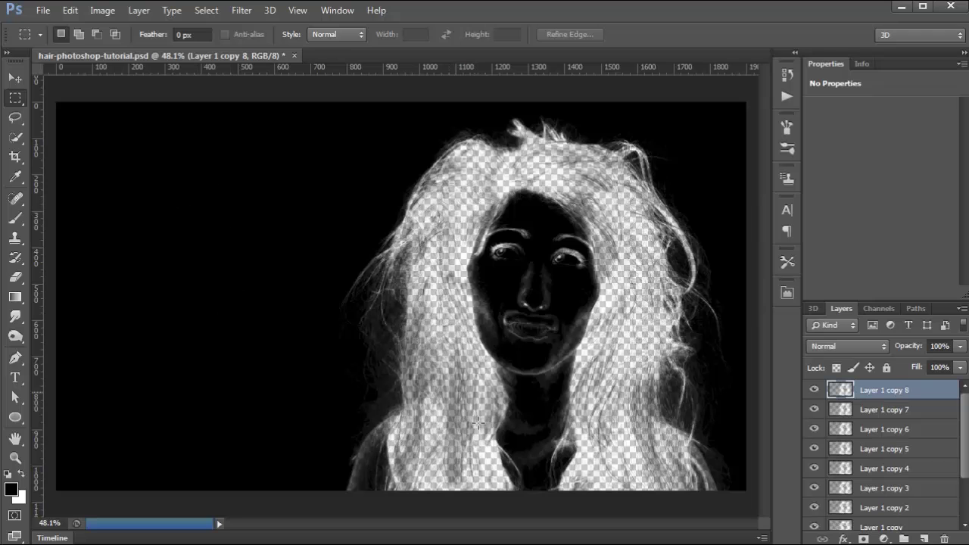
- Delete Layer 1 together with all of its copies and make the woman layer visible again
scroll(893, 463, "down", 2)
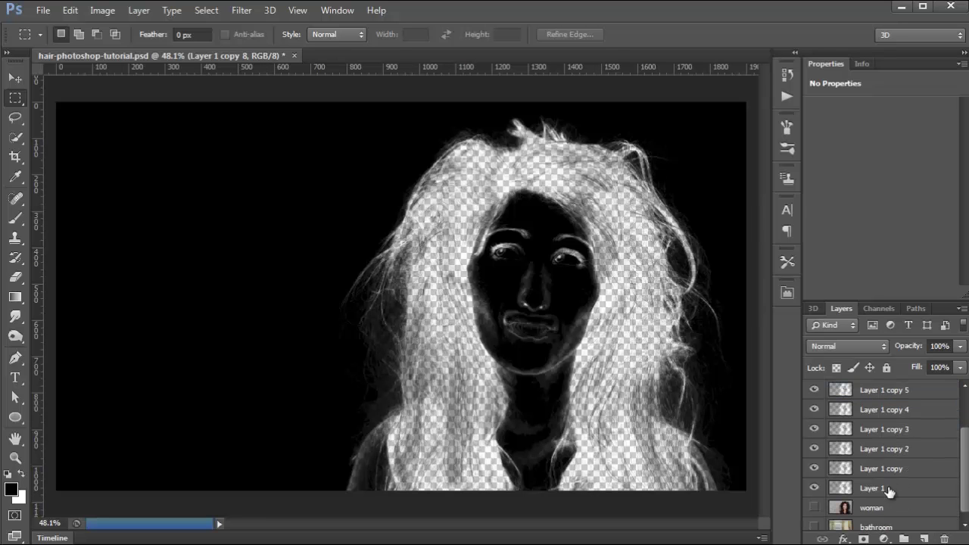
left_click(880, 489, "shift")
key("Delete")
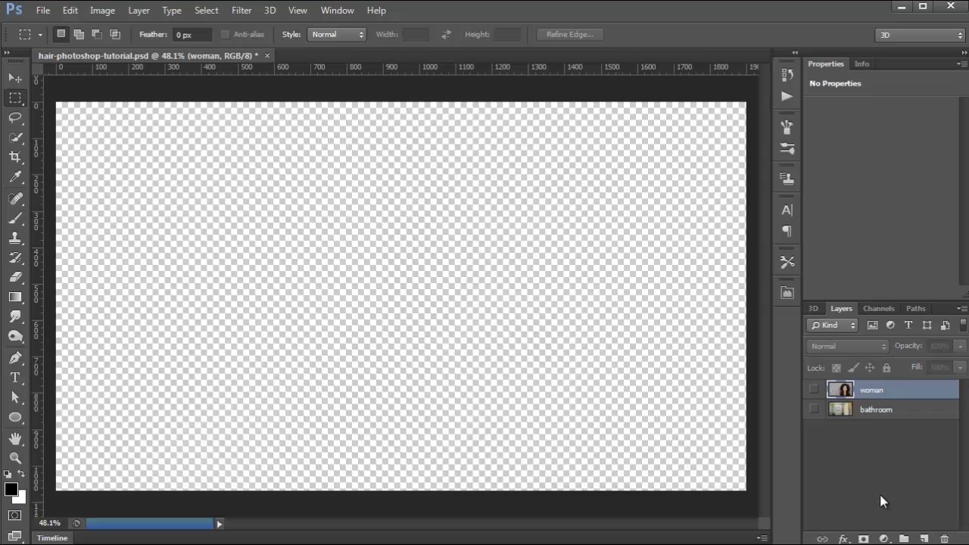
left_click(814, 389)
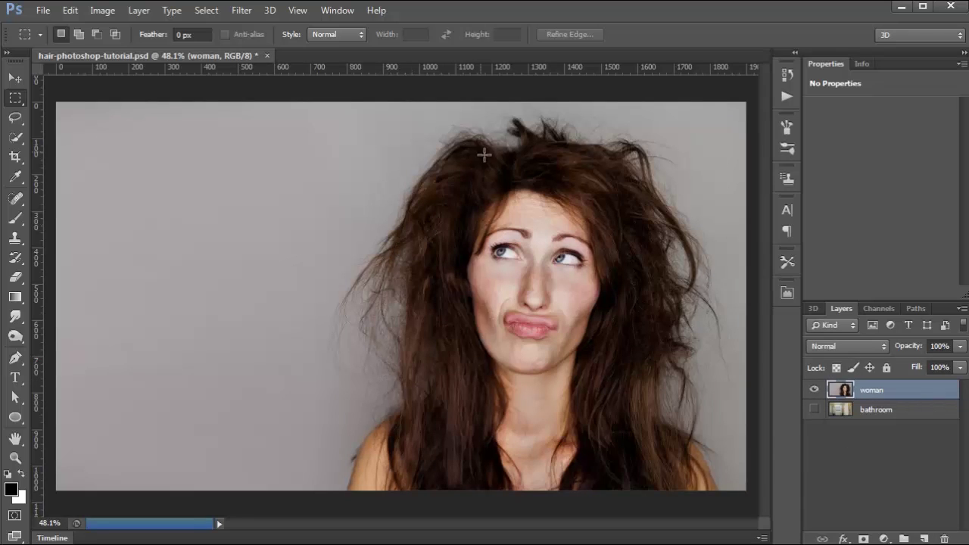
- Review the woman layer's Red, Green and Blue channels individually, ending on the Blue channel
left_click(877, 309)
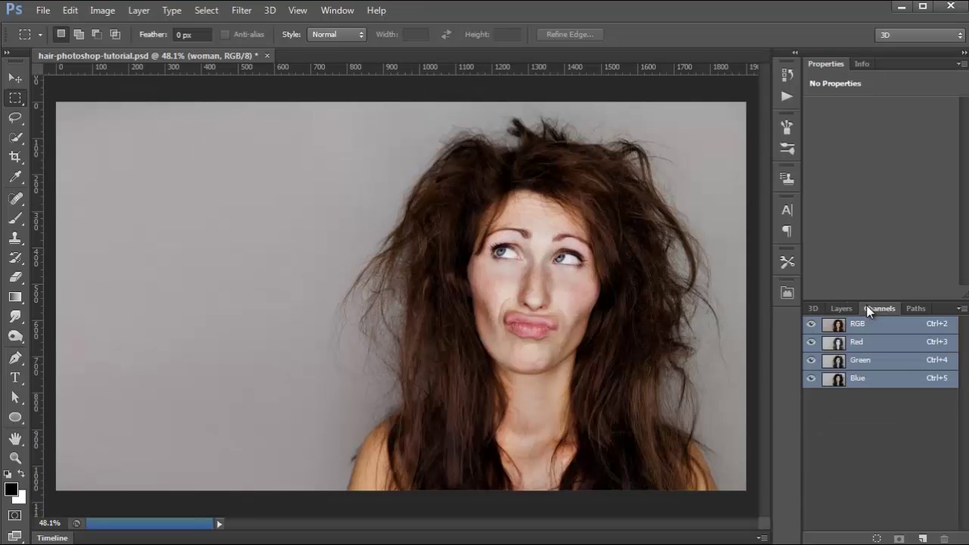
left_click(839, 346)
left_click(840, 362)
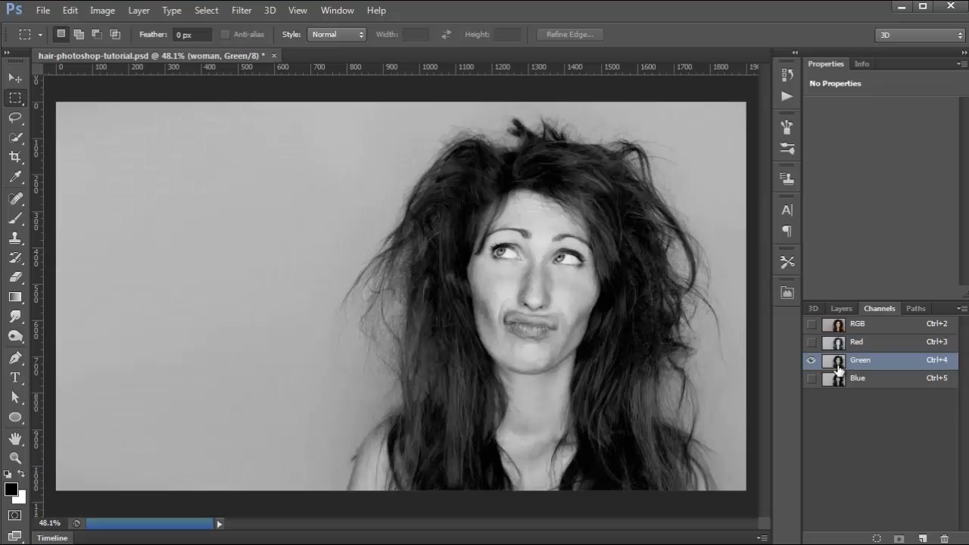
left_click(839, 380)
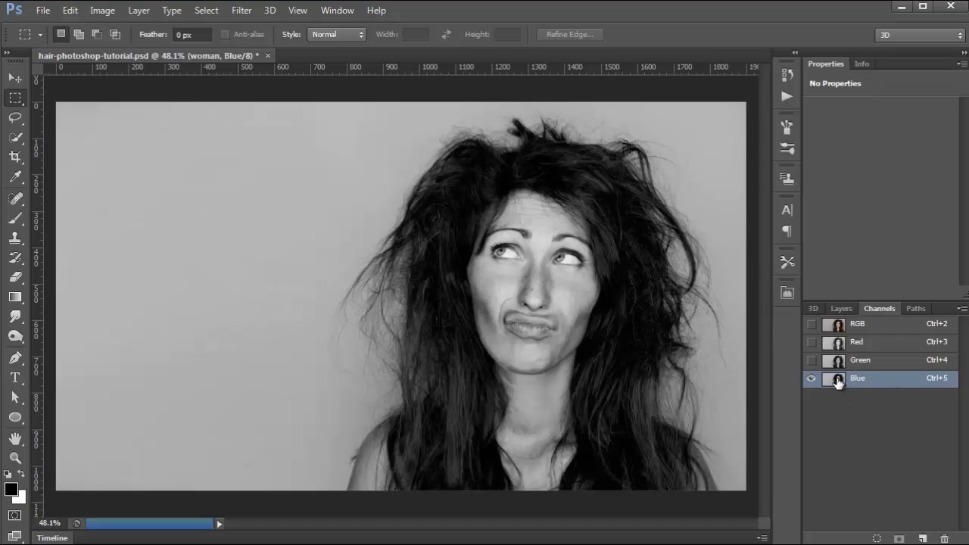
- Duplicate the woman layer and its Blue channel, with the channel copy inverted
key("ctrl+j")
left_click_drag(837, 382, 923, 536)
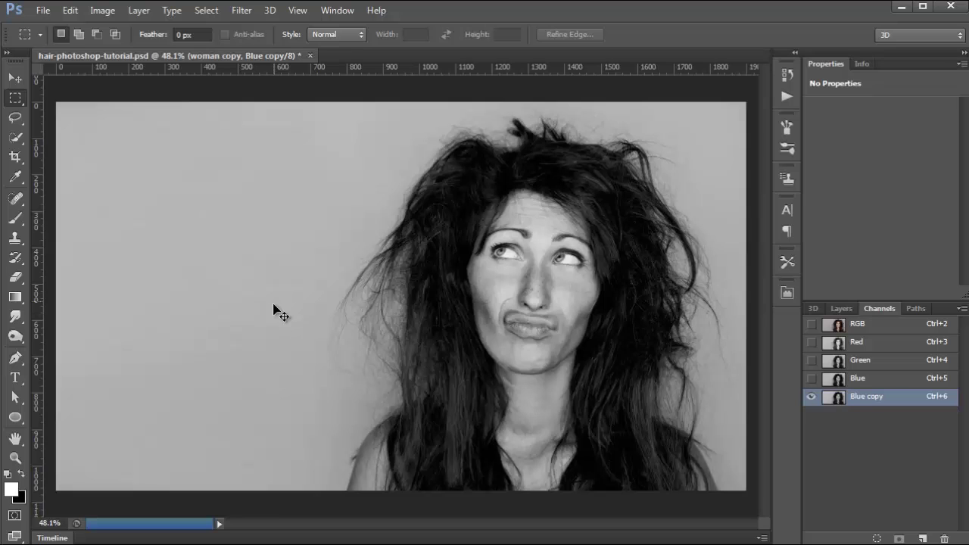
key("ctrl+i")
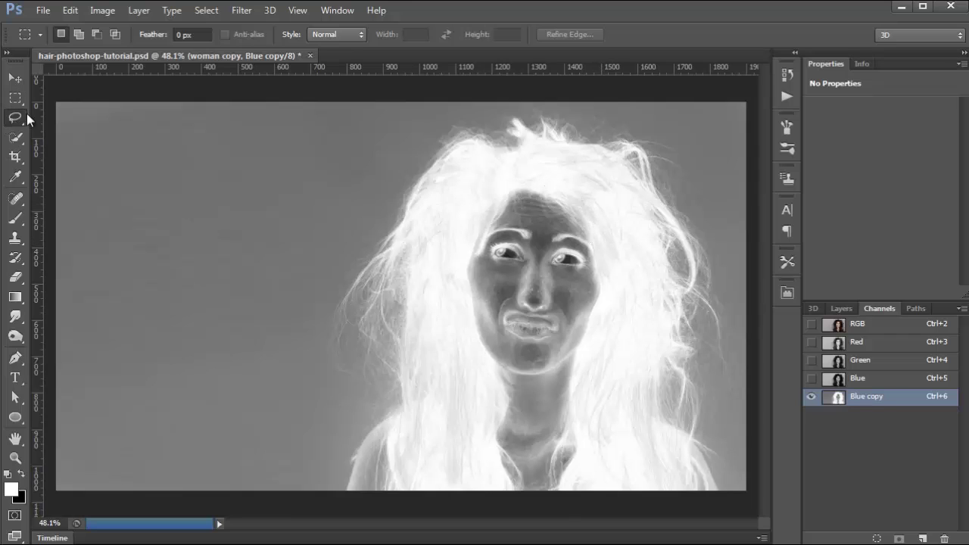
- Lasso the woman's inner area within the hair outline on the Blue copy channel, fill it with white, and deselect
left_click_drag(15, 116, 22, 115)
left_click(89, 116)
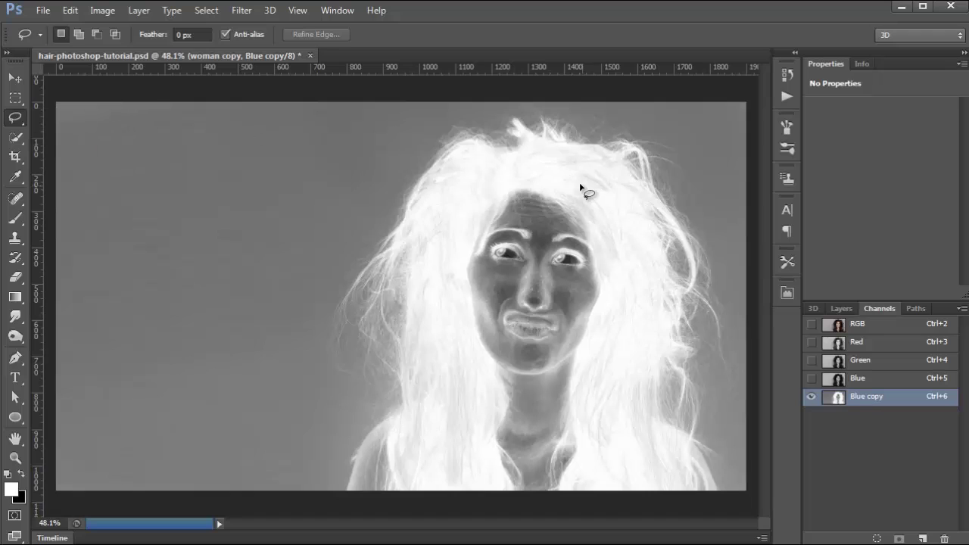
left_click_drag(439, 296, 425, 415)
left_click_drag(527, 515, 659, 515)
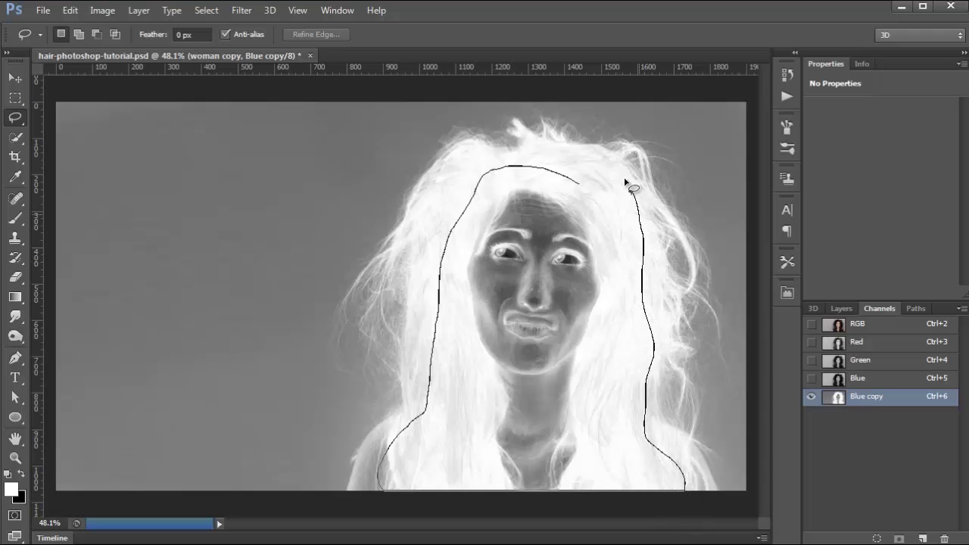
mouse_move(578, 161)
left_mouse_down()
mouse_move(534, 152)
mouse_move(481, 176)
left_mouse_up()
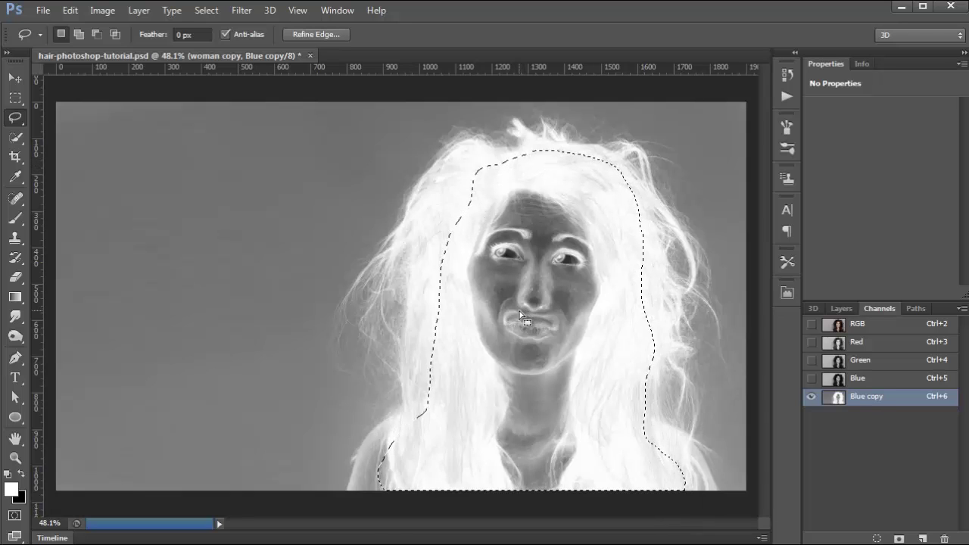
key("alt+BackSpace")
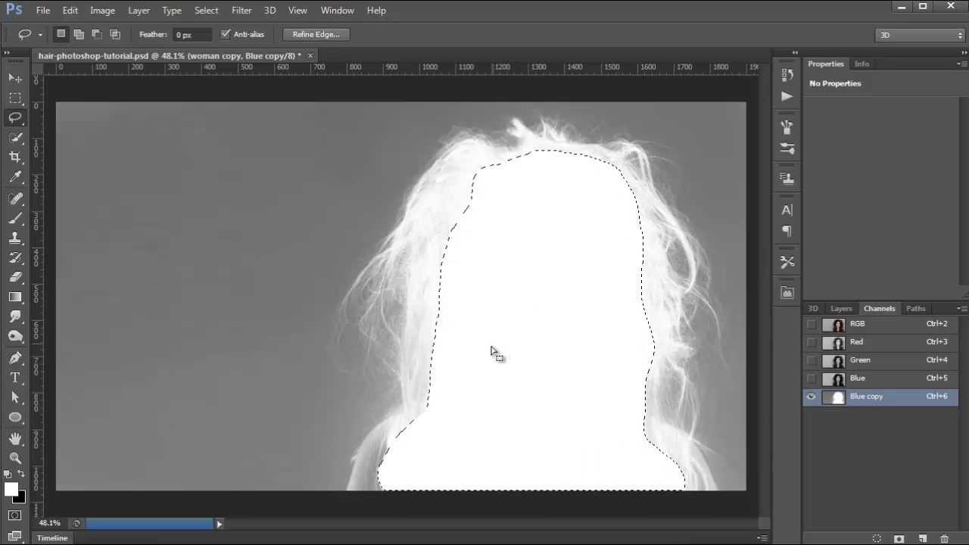
key("ctrl+d")
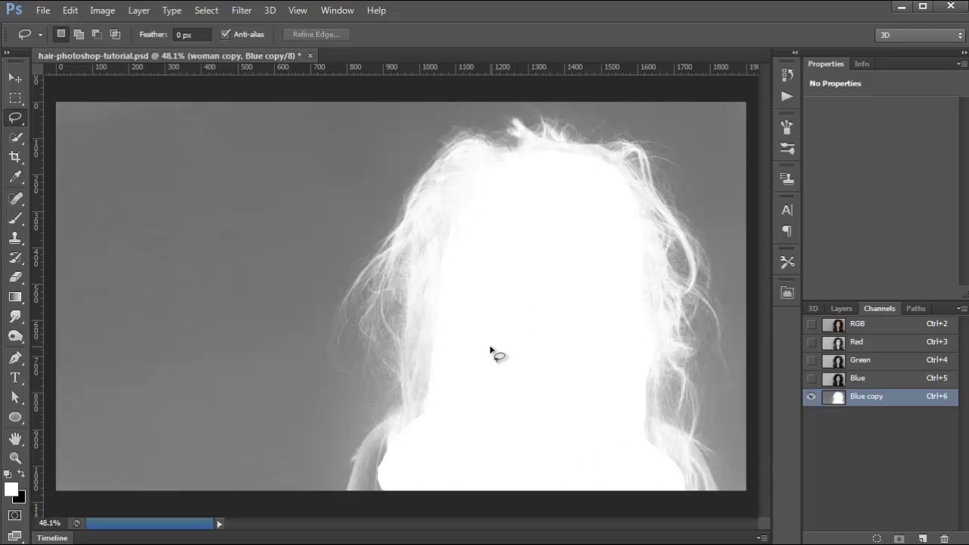
- Paint the shoulders and the remaining grey areas inside the hair white with a 70 px brush
key("b")
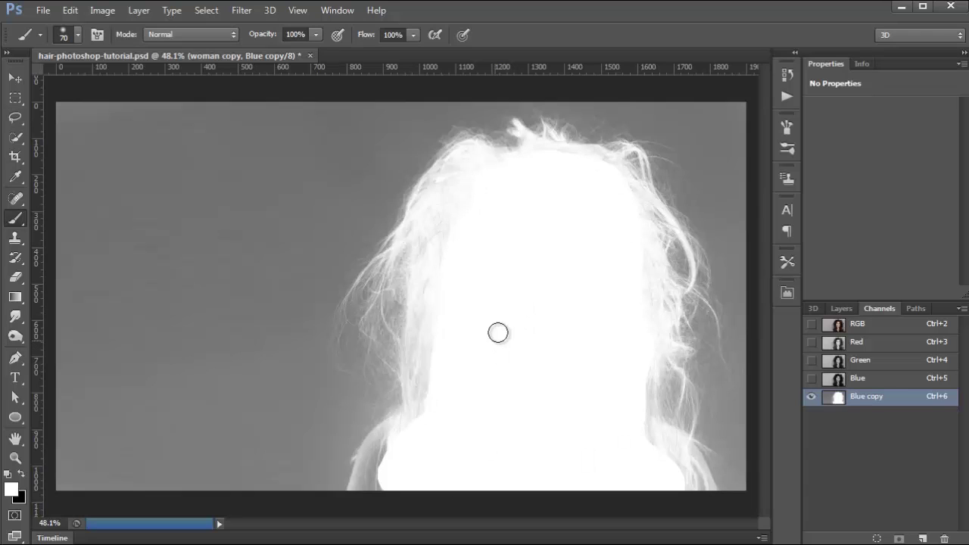
mouse_move(381, 478)
left_mouse_down()
mouse_move(391, 437)
mouse_move(371, 470)
mouse_move(632, 482)
mouse_move(637, 440)
mouse_move(700, 493)
left_mouse_up()
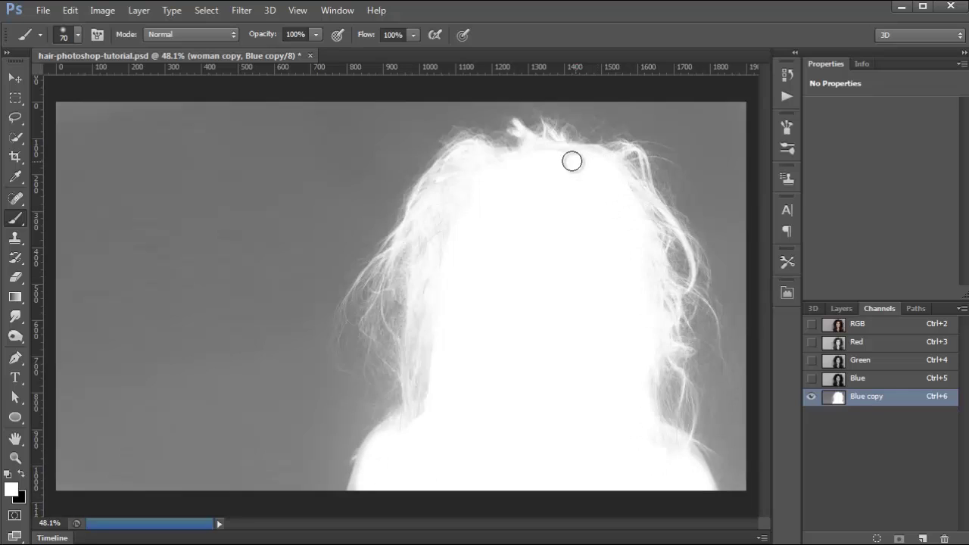
mouse_move(428, 263)
left_mouse_down()
mouse_move(427, 406)
mouse_move(427, 323)
mouse_move(420, 380)
mouse_move(433, 418)
mouse_move(550, 435)
mouse_move(537, 453)
mouse_move(410, 425)
mouse_move(450, 407)
left_mouse_up()
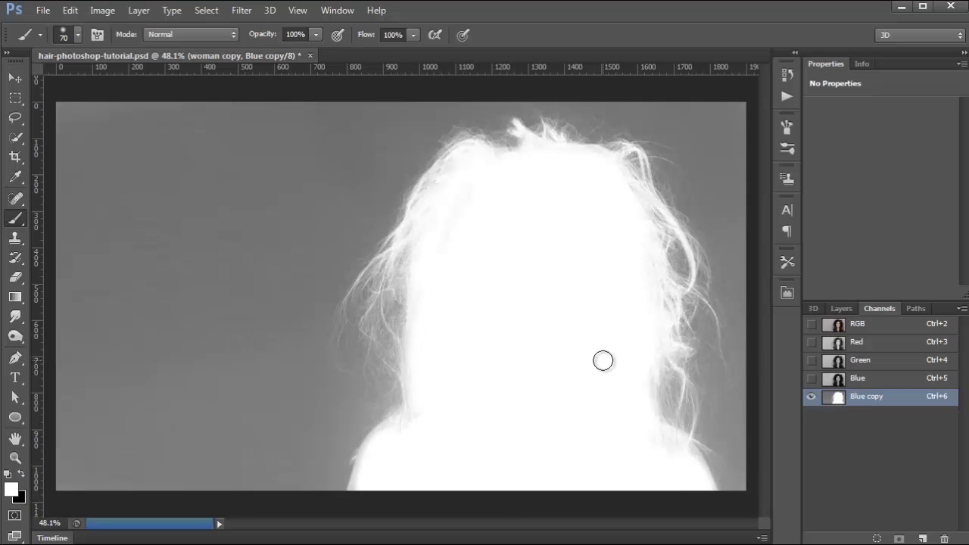
- Darken the Blue copy channel's background with a Levels adjustment, setting the black input level to 87
left_click(71, 10)
mouse_move(102, 10)
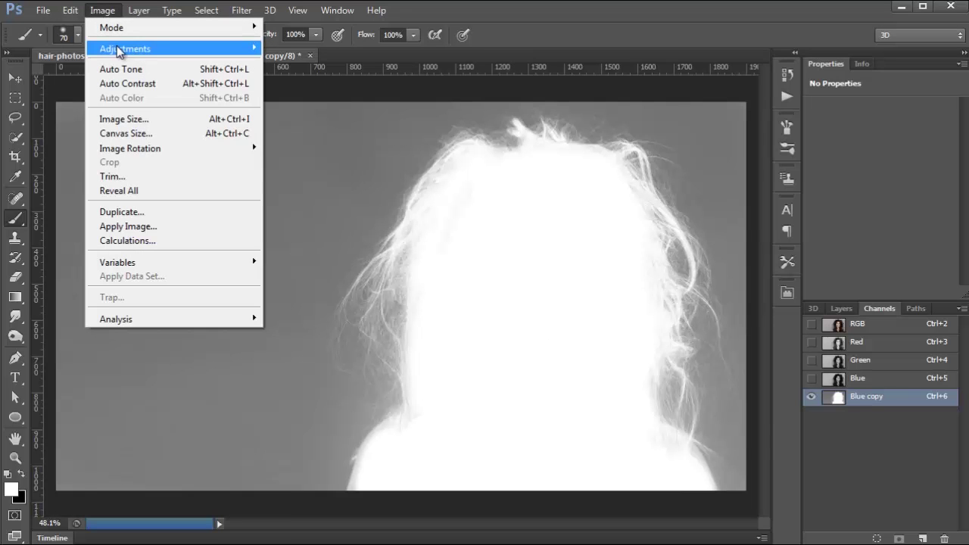
mouse_move(117, 50)
left_click(310, 63)
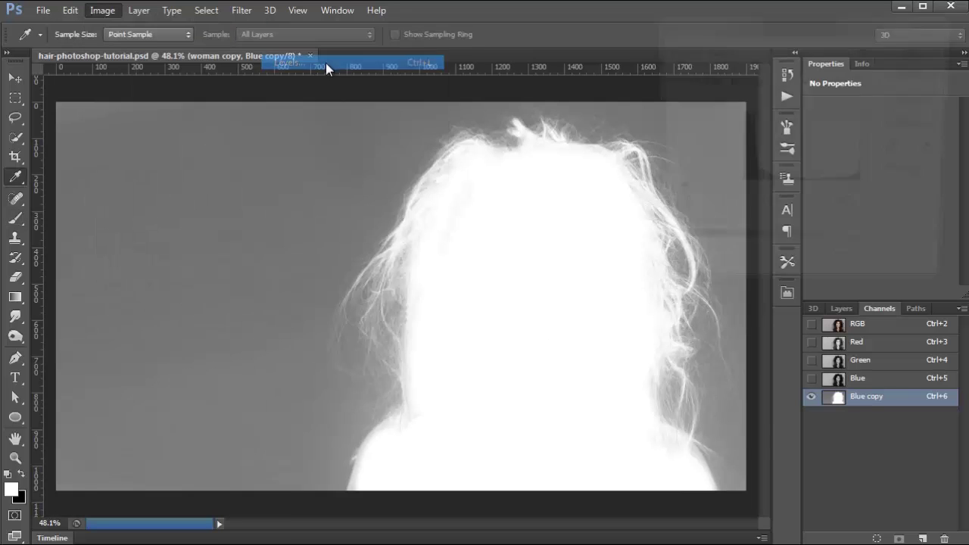
left_click_drag(747, 28, 733, 116)
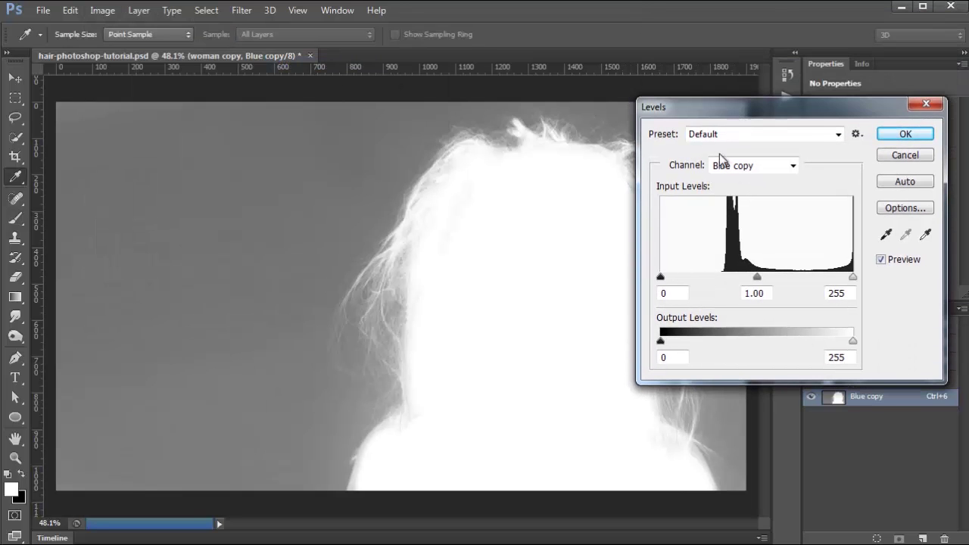
left_click_drag(676, 275, 714, 275)
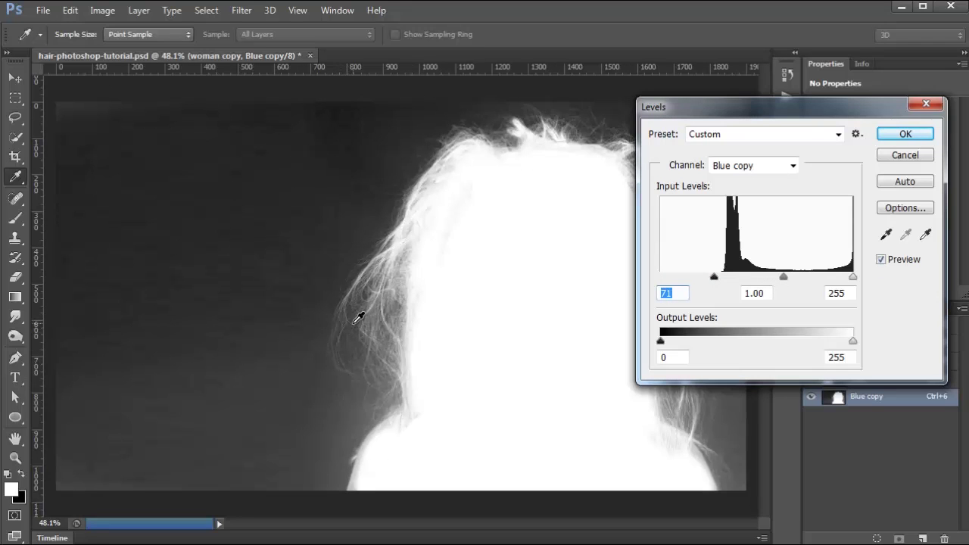
left_click_drag(714, 277, 778, 277)
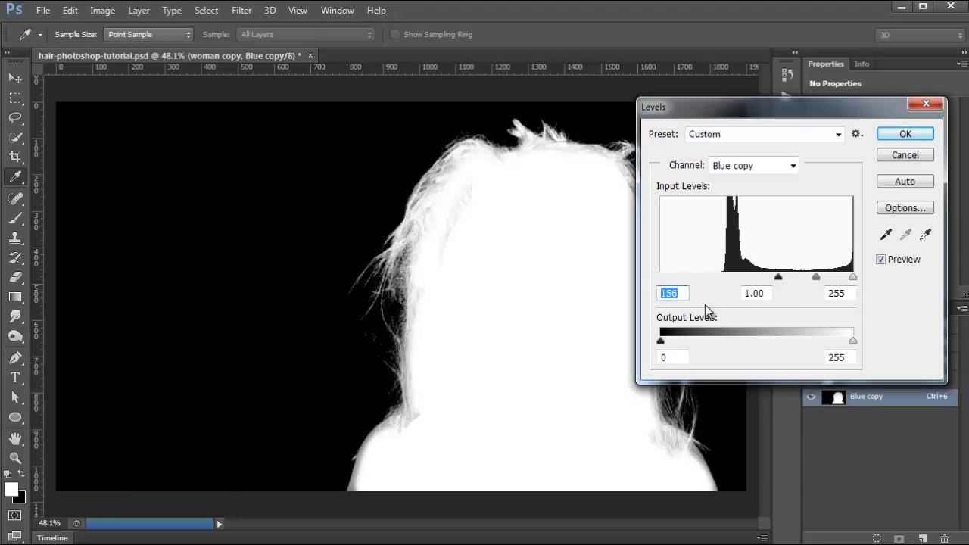
left_click_drag(779, 279, 724, 280)
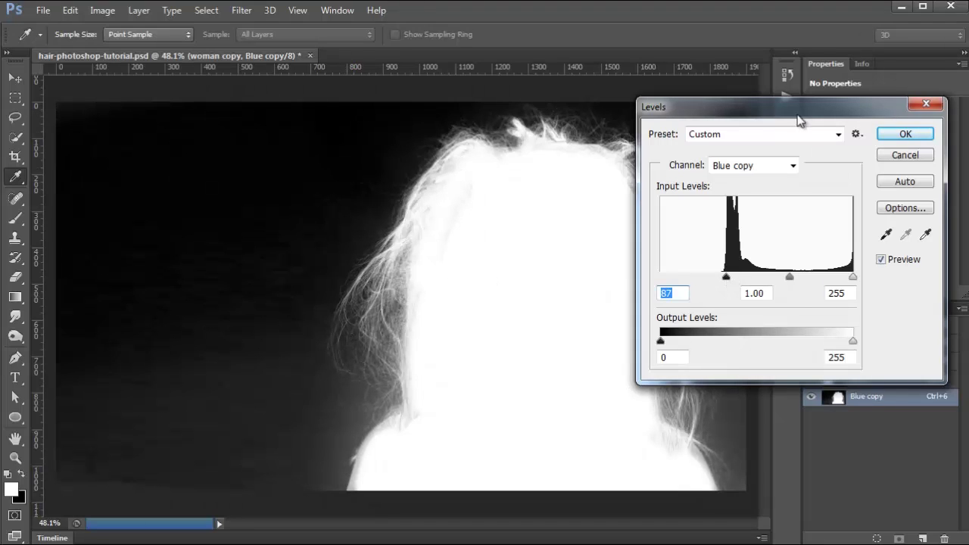
left_click_drag(800, 121, 408, 143)
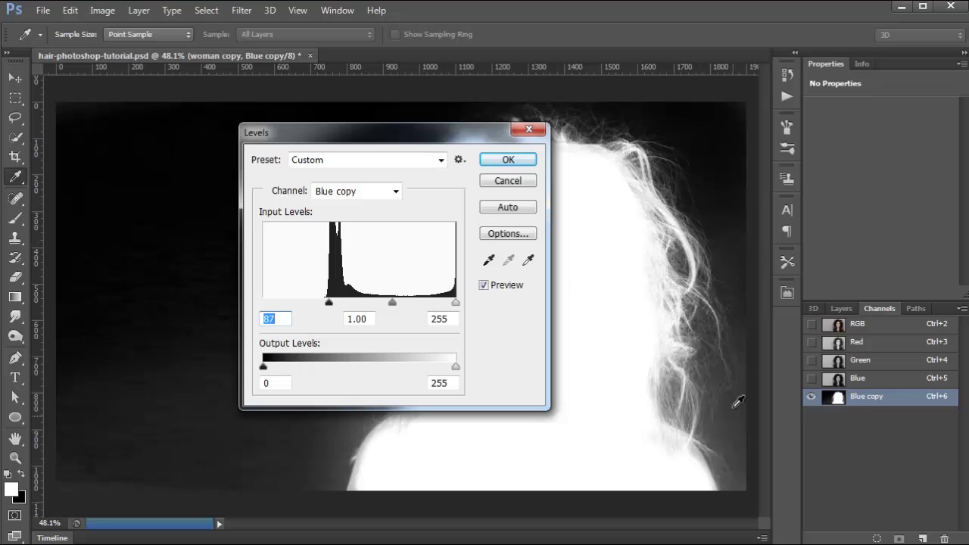
left_click(506, 159)
- Burn the grey background around the hair and shoulders to black, using the Shadows range at 6% exposure
key("b")
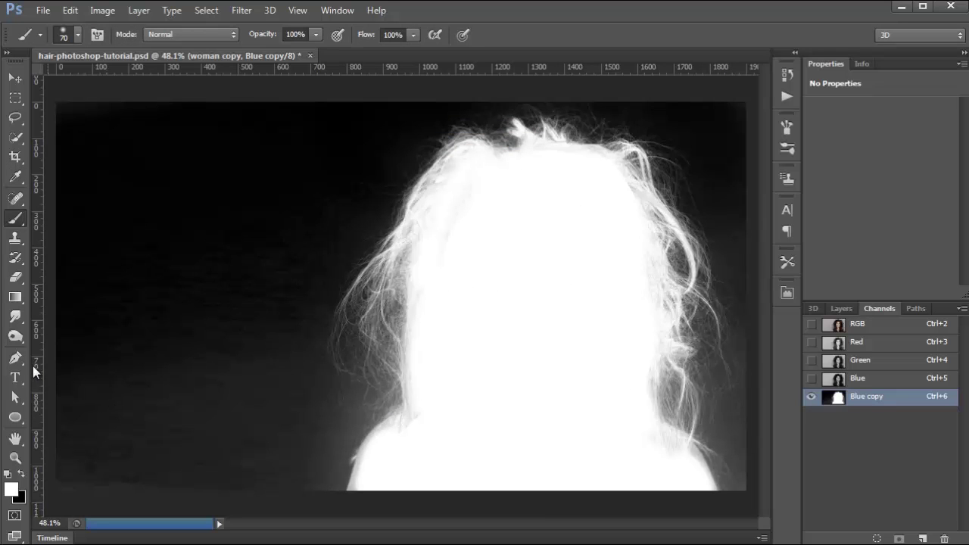
left_click(15, 337)
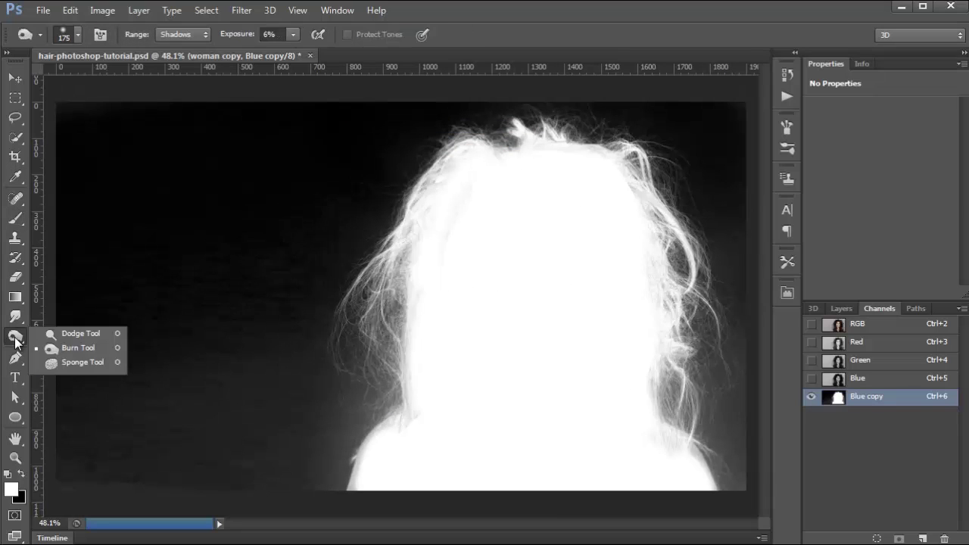
left_click(95, 348)
left_click(185, 35)
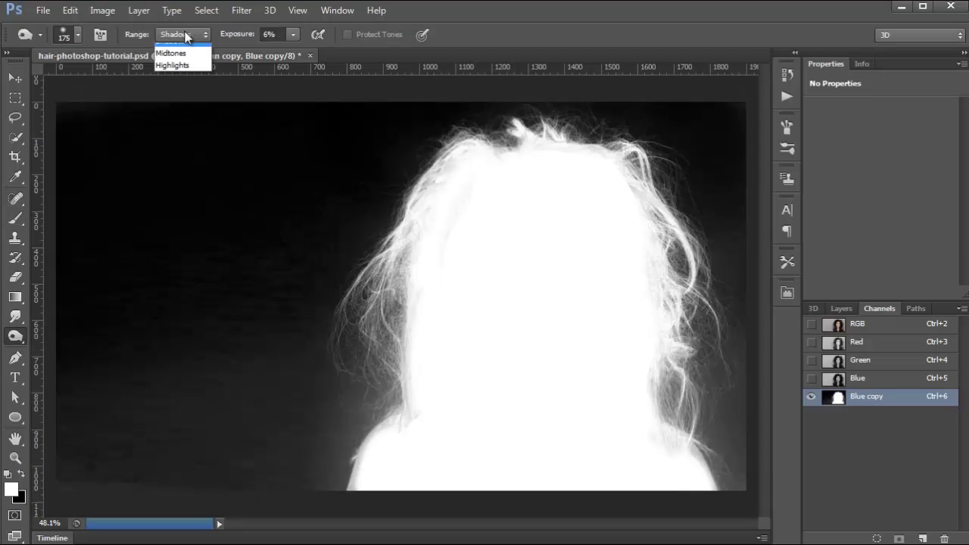
left_click(180, 50)
left_click(291, 35)
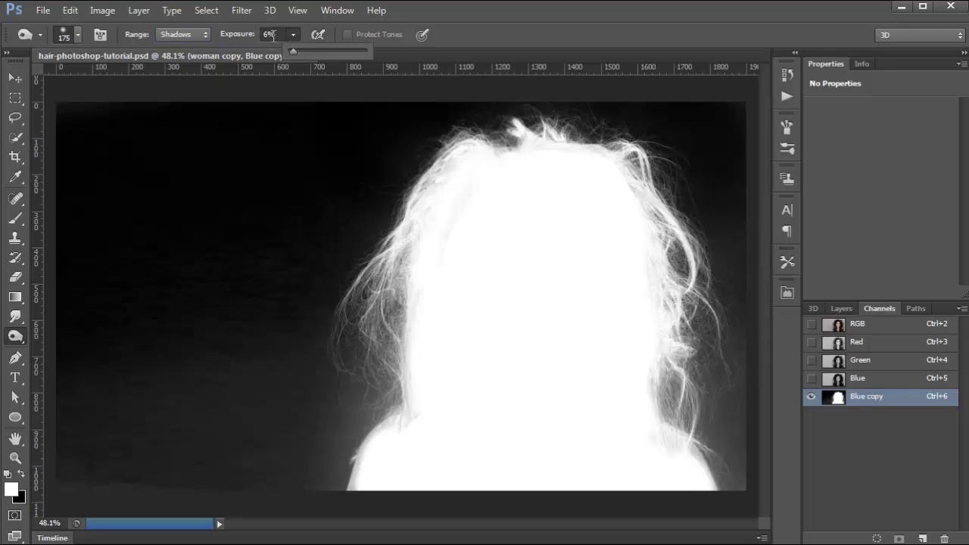
left_click(237, 34)
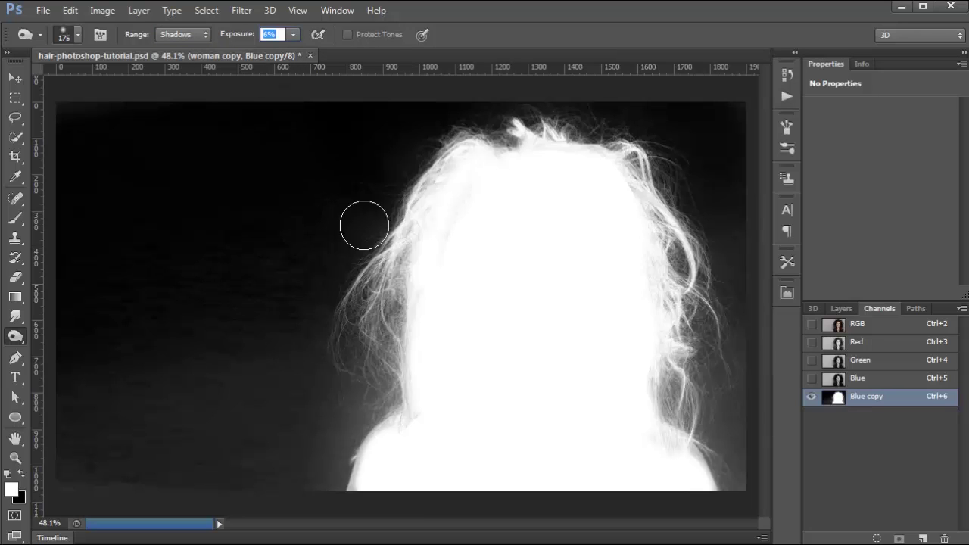
left_click_drag(294, 295, 253, 397)
mouse_move(230, 503)
left_mouse_down()
mouse_move(227, 281)
mouse_move(67, 322)
mouse_move(77, 468)
mouse_move(199, 446)
left_mouse_up()
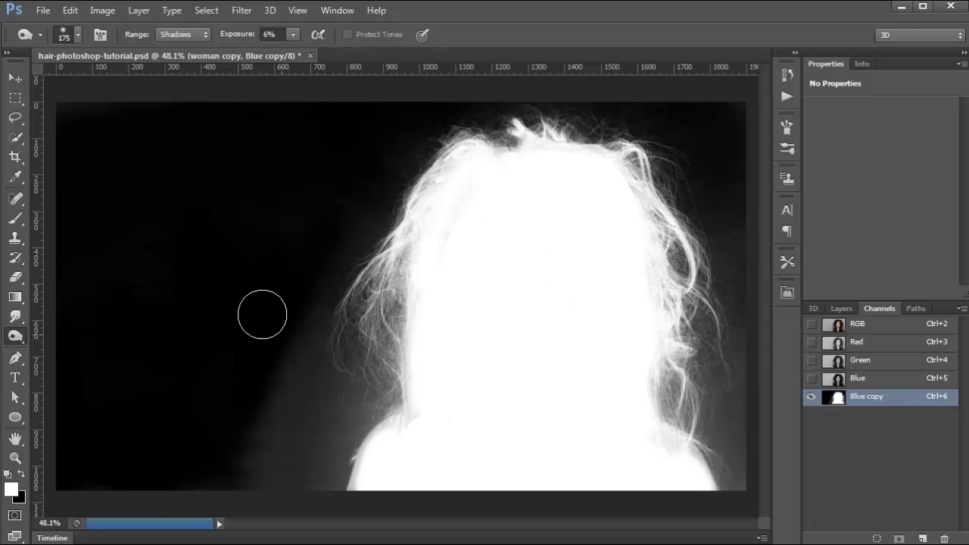
mouse_move(362, 239)
left_mouse_down()
mouse_move(315, 349)
mouse_move(377, 233)
mouse_move(315, 379)
mouse_move(330, 315)
mouse_move(336, 382)
mouse_move(368, 417)
mouse_move(373, 308)
mouse_move(393, 342)
mouse_move(383, 389)
mouse_move(352, 375)
mouse_move(355, 342)
mouse_move(380, 383)
mouse_move(357, 359)
mouse_move(367, 389)
mouse_move(374, 359)
mouse_move(368, 396)
mouse_move(386, 366)
mouse_move(360, 420)
mouse_move(385, 306)
mouse_move(408, 278)
mouse_move(373, 399)
mouse_move(320, 524)
mouse_move(304, 507)
mouse_move(295, 347)
mouse_move(274, 456)
mouse_move(279, 355)
mouse_move(255, 401)
mouse_move(358, 489)
mouse_move(166, 477)
mouse_move(250, 470)
mouse_move(343, 488)
mouse_move(411, 374)
mouse_move(331, 472)
mouse_move(390, 288)
mouse_move(331, 446)
mouse_move(301, 375)
mouse_move(239, 377)
left_mouse_up()
mouse_move(490, 186)
left_mouse_down()
mouse_move(519, 114)
mouse_move(480, 134)
mouse_move(591, 114)
mouse_move(694, 241)
mouse_move(692, 292)
mouse_move(703, 227)
mouse_move(745, 161)
mouse_move(770, 316)
mouse_move(714, 402)
mouse_move(666, 439)
mouse_move(670, 400)
mouse_move(695, 357)
mouse_move(728, 416)
mouse_move(734, 488)
mouse_move(742, 386)
left_mouse_up()
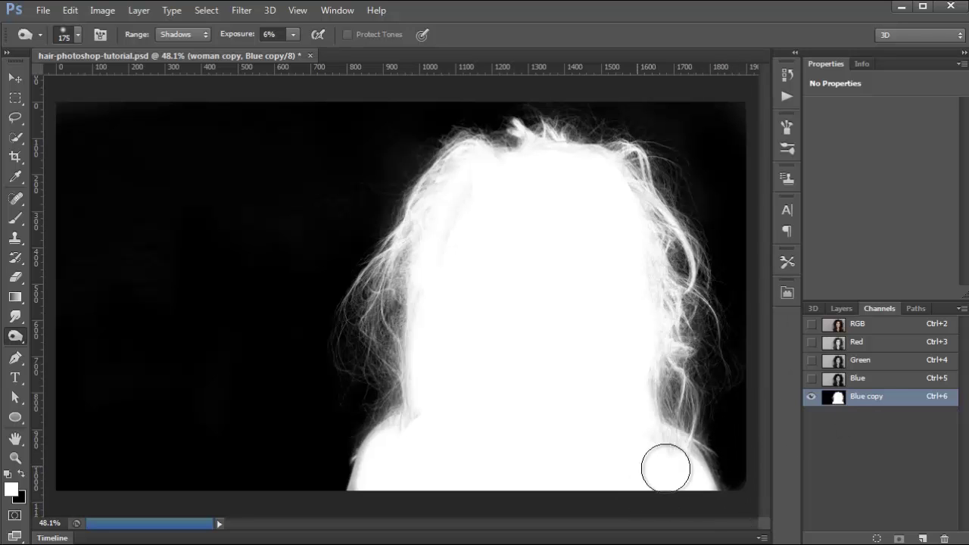
- Apply another Levels adjustment to the Blue copy channel with black input 1 and midtones 0.86
left_click(47, 11)
mouse_move(100, 11)
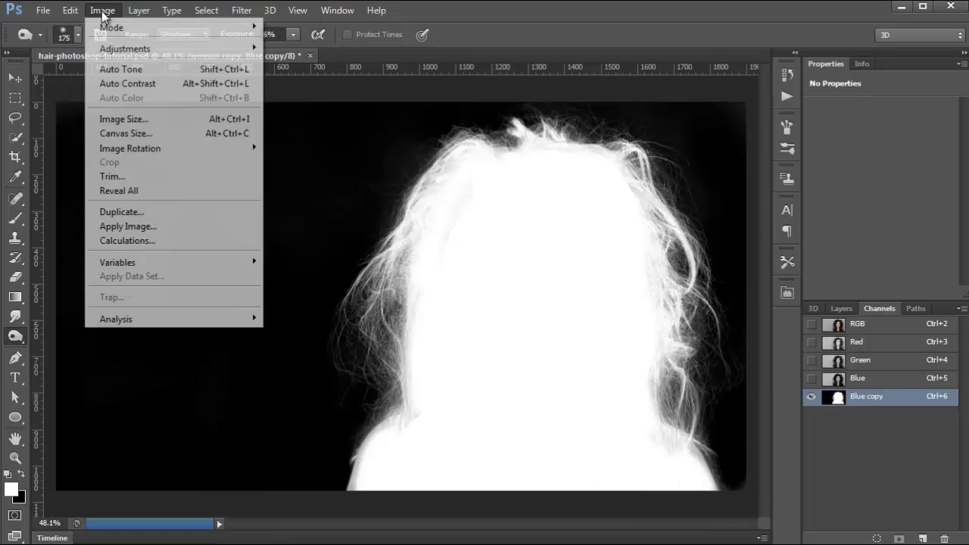
mouse_move(119, 52)
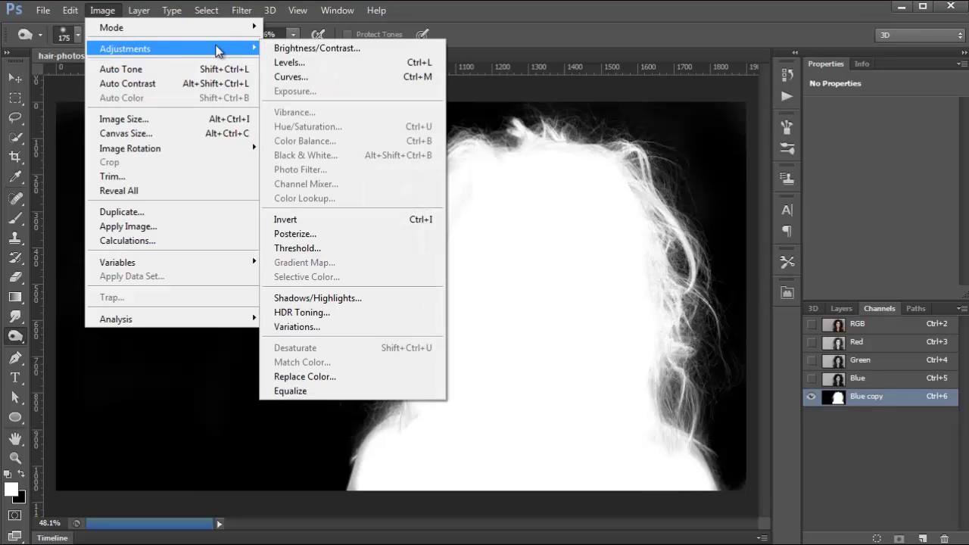
left_click(284, 62)
left_click_drag(455, 130, 853, 134)
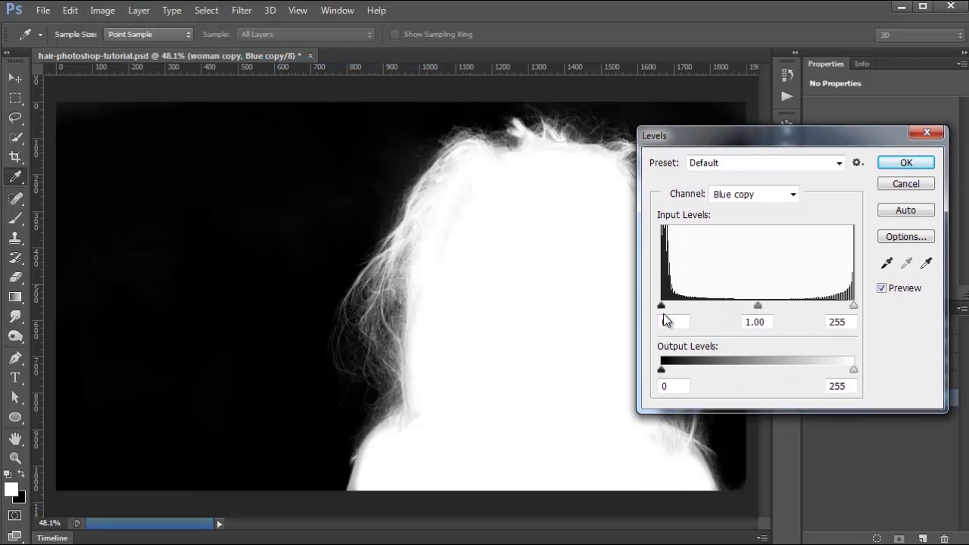
left_click_drag(664, 305, 662, 305)
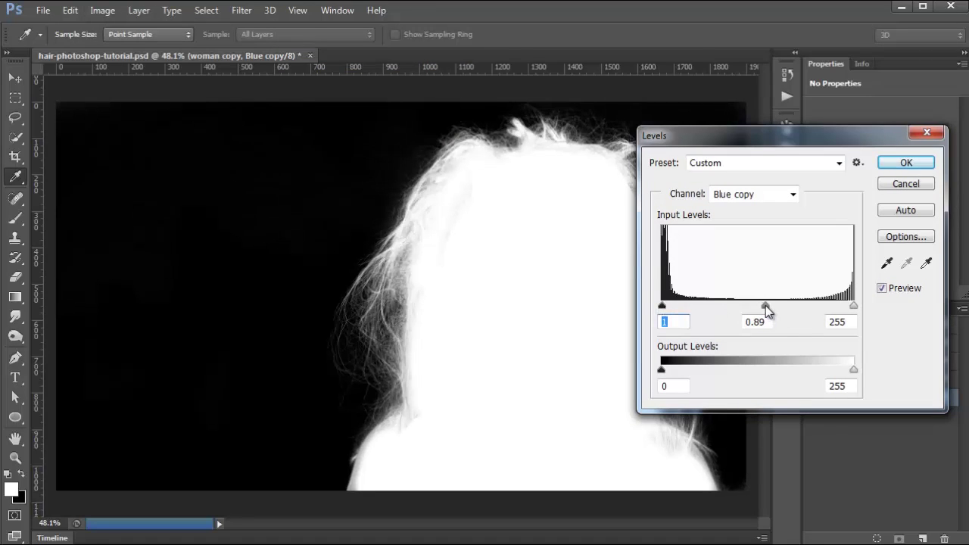
left_click_drag(765, 305, 771, 304)
left_click(767, 305)
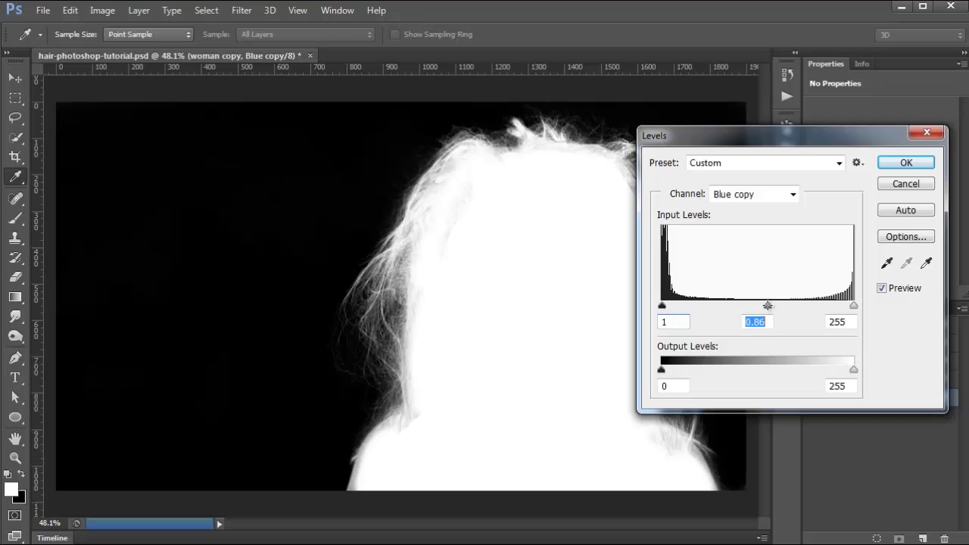
left_click(905, 163)
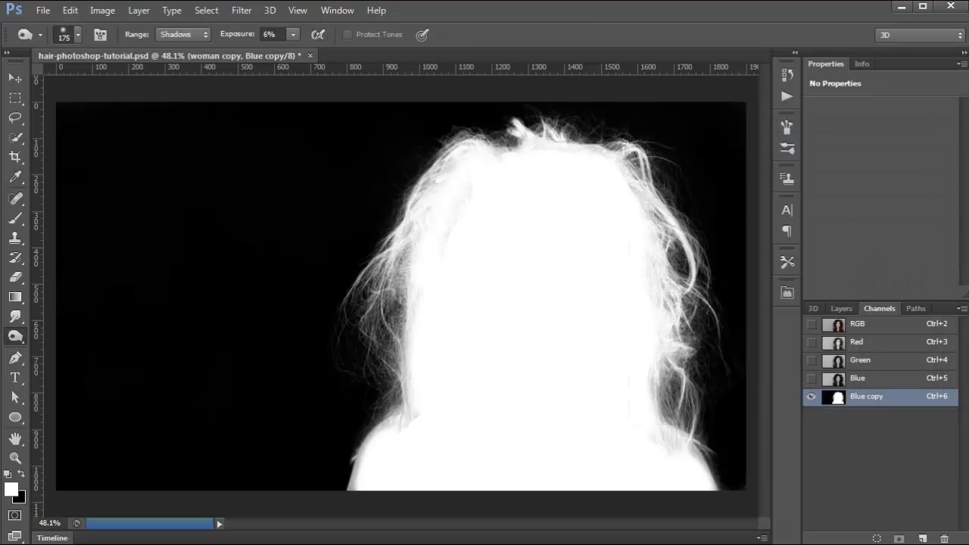
- Load the Blue copy channel as a selection and add it as a layer mask to the woman copy layer
left_click(837, 399, "ctrl")
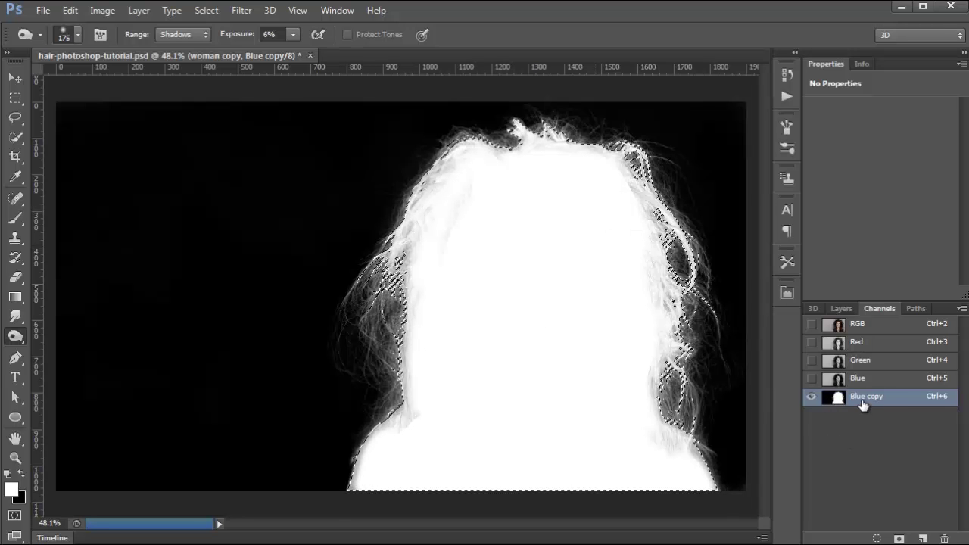
left_click(840, 308)
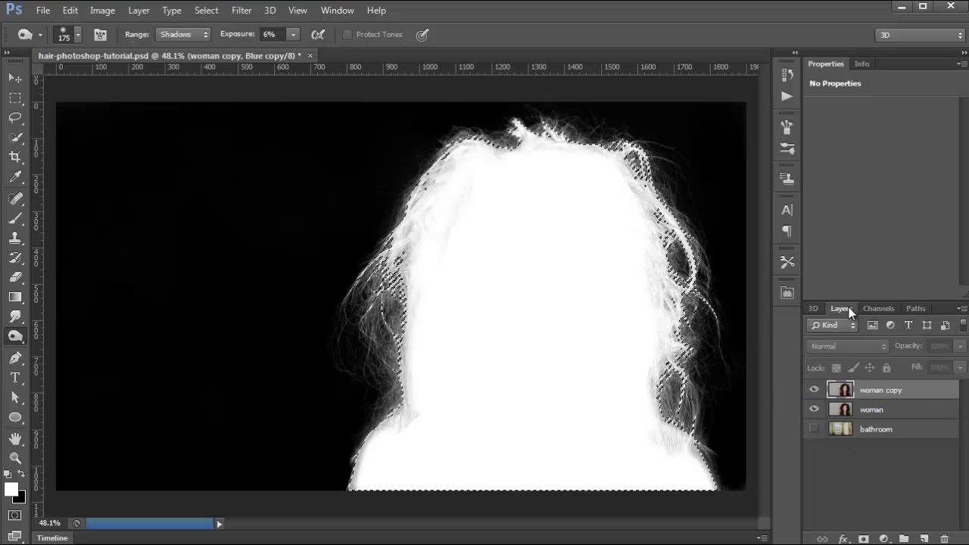
left_click(864, 538)
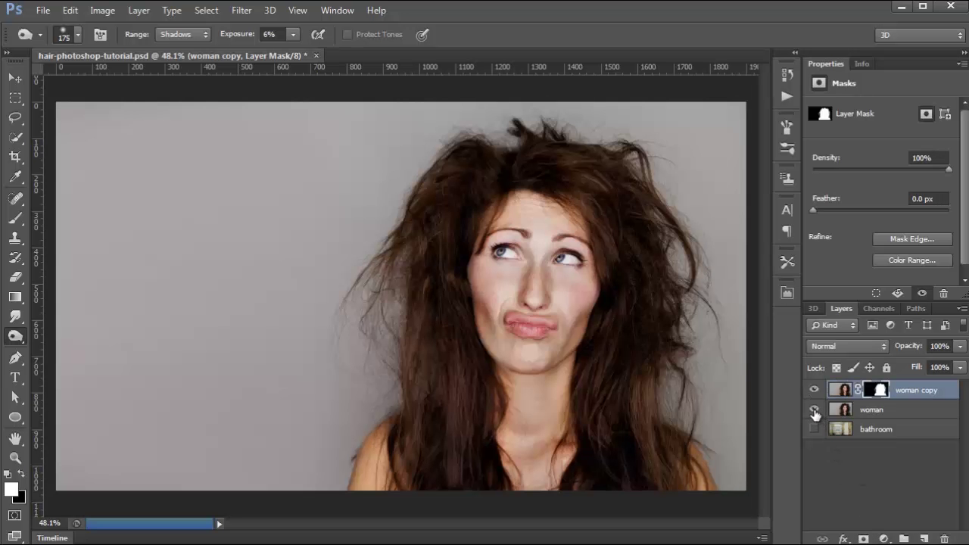
- Hide the original woman layer, show the bathroom layer, and inspect the masked hair edges against it up close
left_click(814, 409)
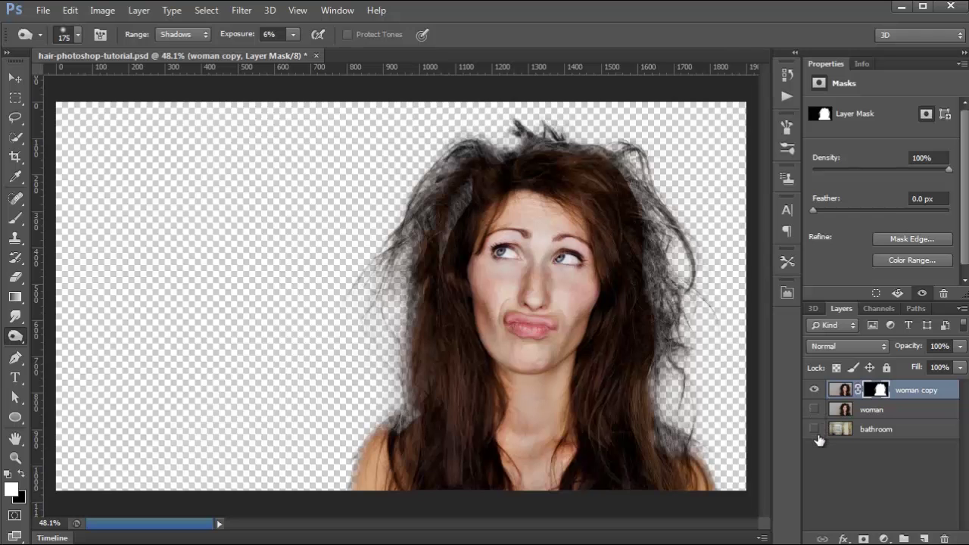
left_click(814, 429)
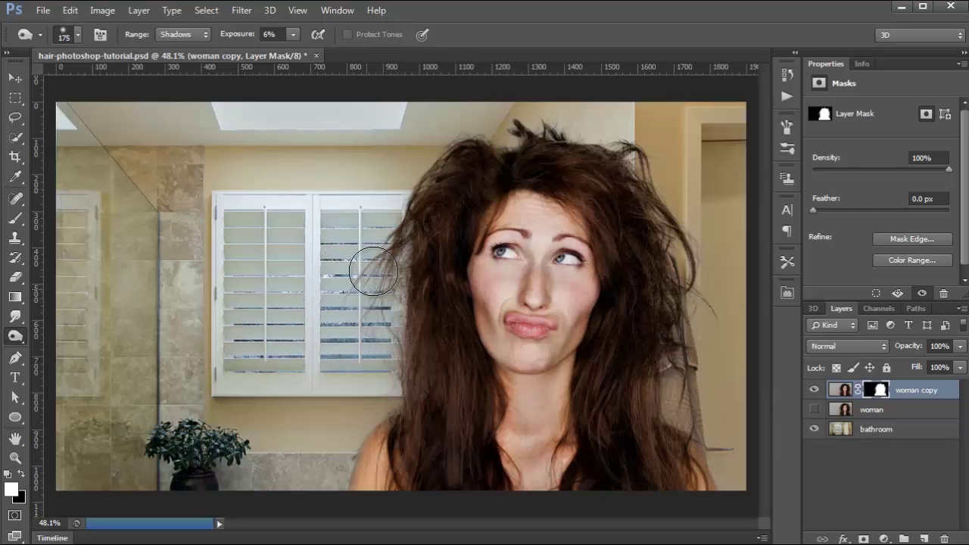
scroll(364, 316, "up", 5)
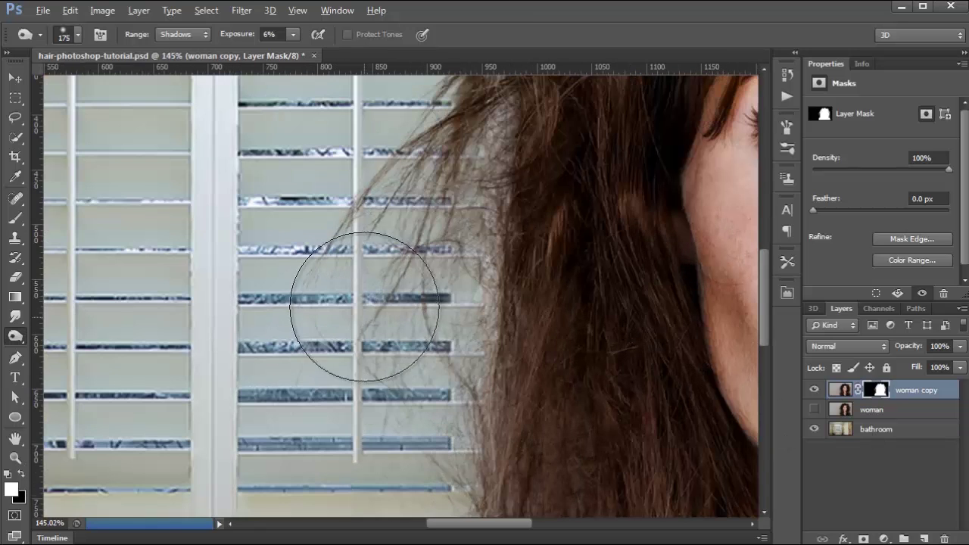
mouse_move(411, 303)
left_mouse_down()
mouse_move(408, 350)
mouse_move(506, 187)
mouse_move(370, 346)
mouse_move(592, 204)
mouse_move(476, 204)
mouse_move(402, 108)
mouse_move(535, 245)
mouse_move(517, 221)
mouse_move(423, 418)
mouse_move(444, 305)
mouse_move(345, 348)
mouse_move(446, 296)
mouse_move(404, 339)
mouse_move(414, 391)
left_mouse_up()
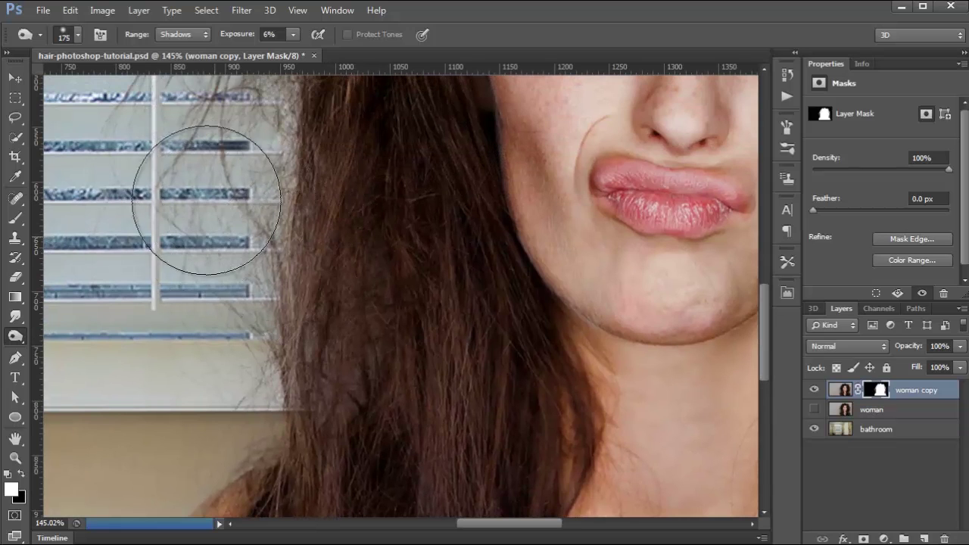
- Rename the masked woman copy layer as hair
scroll(382, 274, "down", 1)
scroll(381, 273, "down", 6)
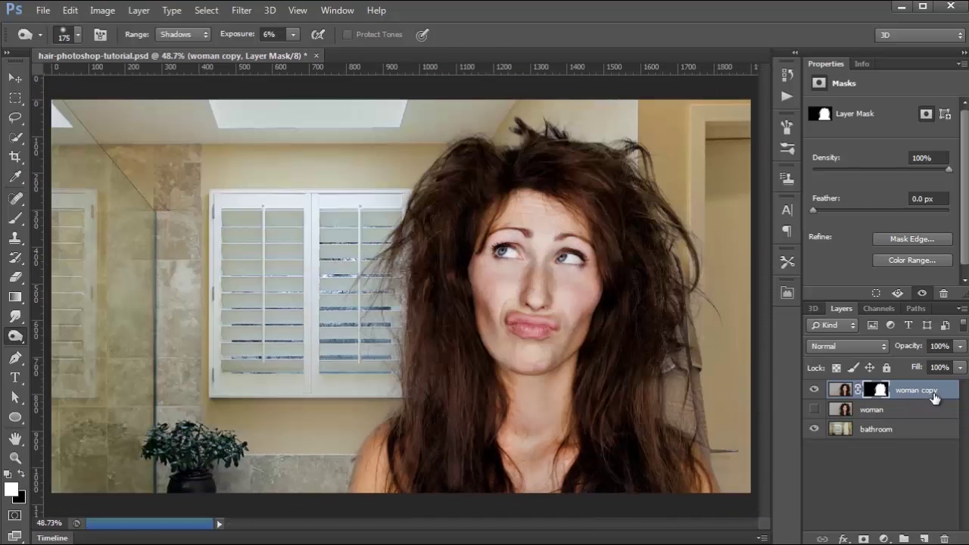
double_click(916, 391)
left_click_drag(939, 391, 858, 389)
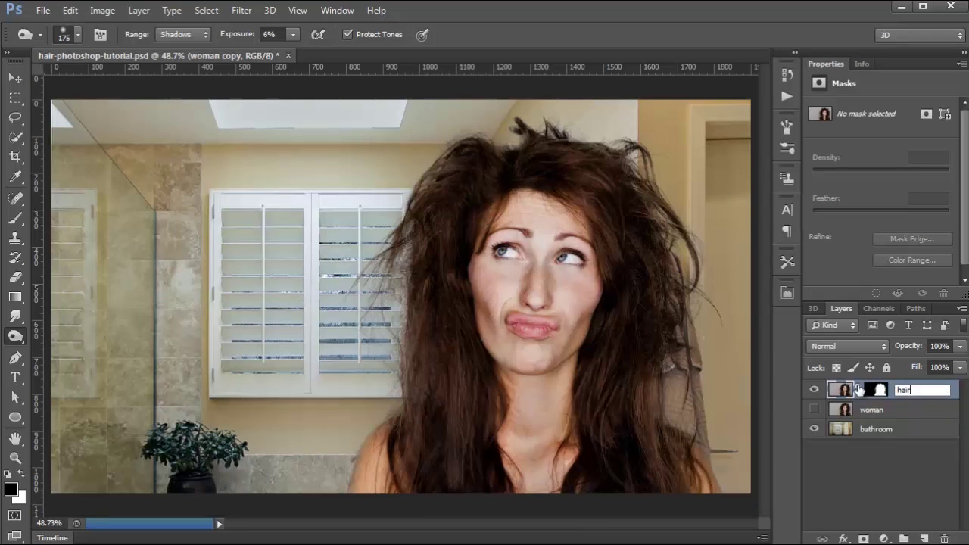
left_click(909, 395)
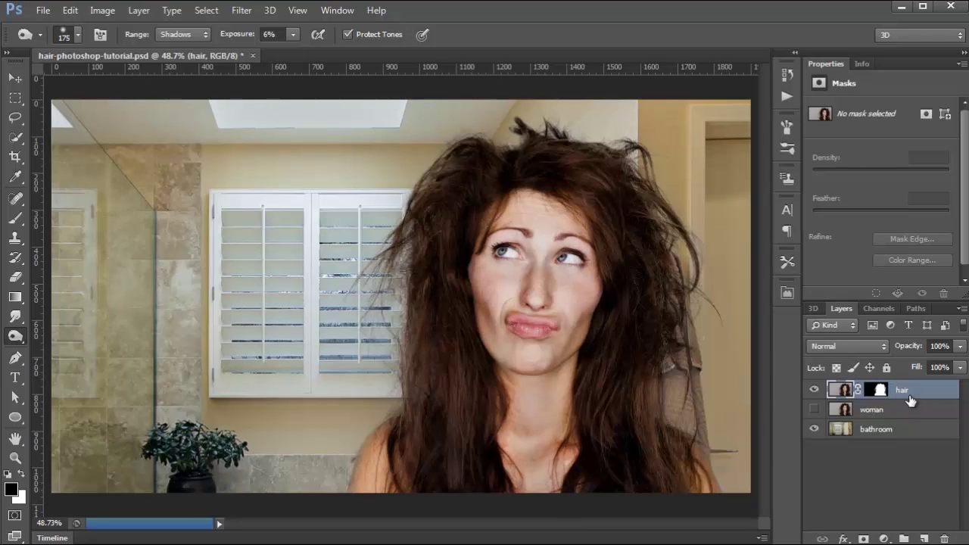
- Duplicate the hair layer with its mask and toggle the duplicate's visibility to compare the hair density
key("ctrl+j")
left_click(814, 390)
left_click(814, 390)
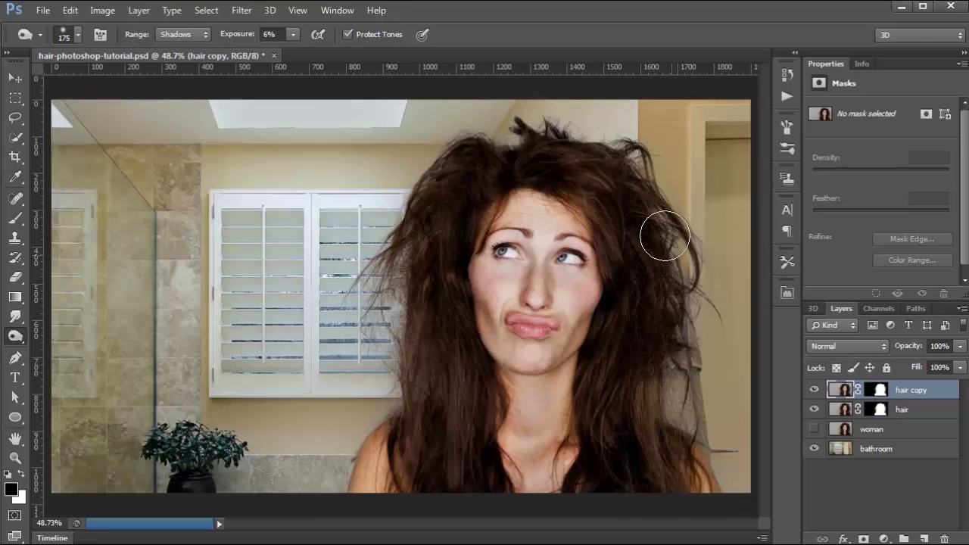
left_click(814, 390)
left_click(814, 390)
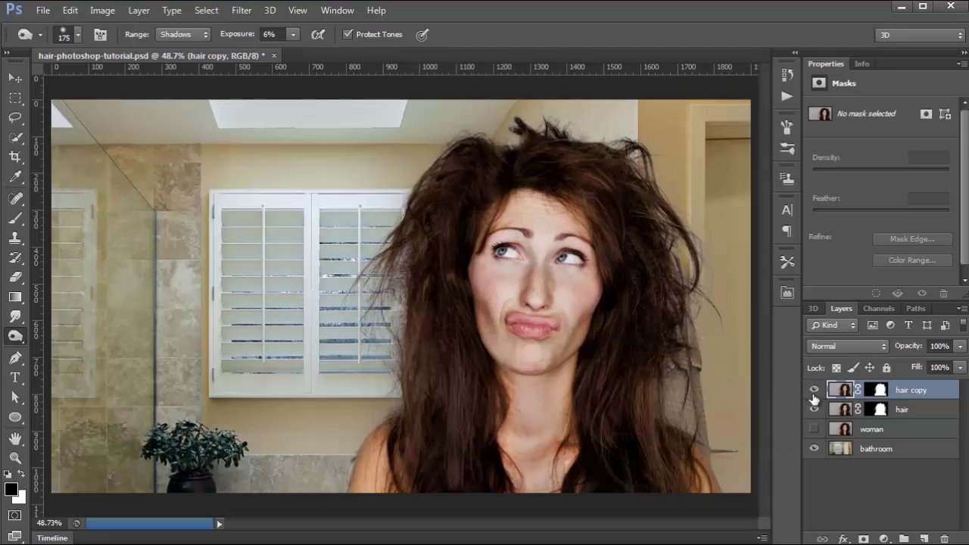
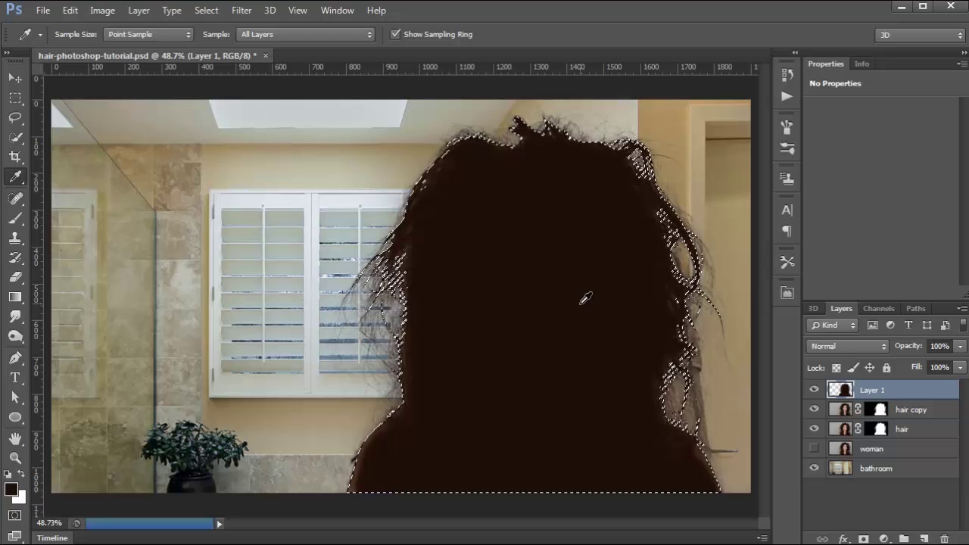
- Clear the selection around the dark brown silhouette and add a black, hide-all layer mask to Layer 1
key("ctrl+d")
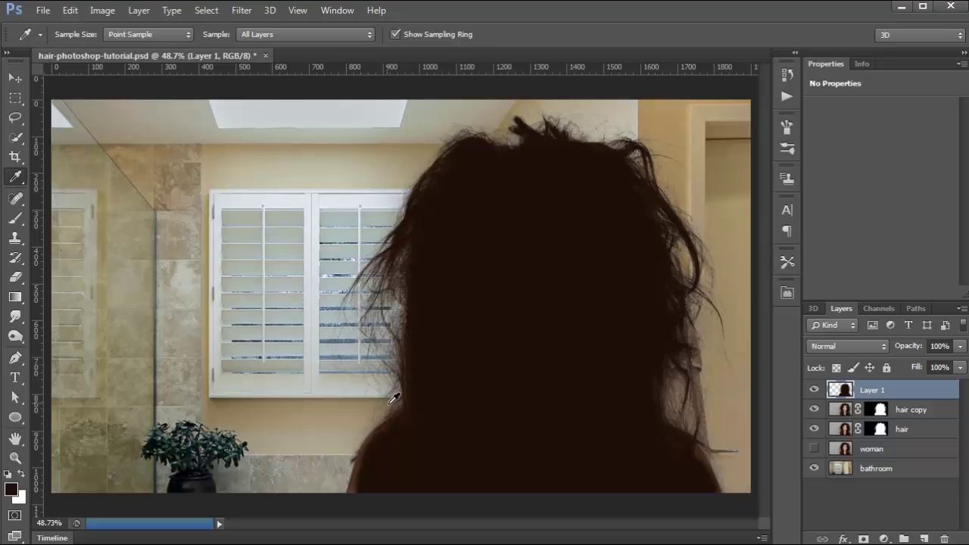
left_click(863, 539, "alt")
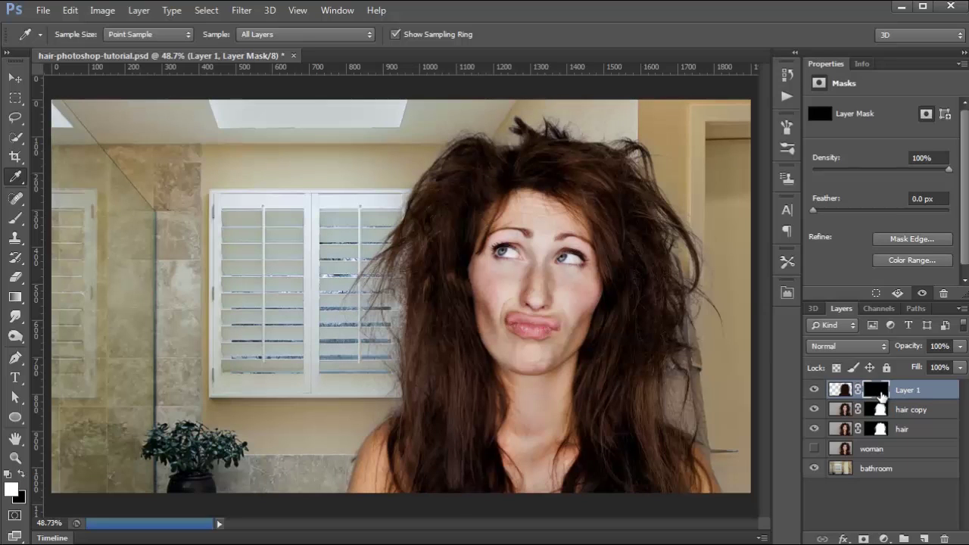
- Disable Layer 1's mask to view the dark brown fill underneath, and enable the mask again
right_click(878, 396)
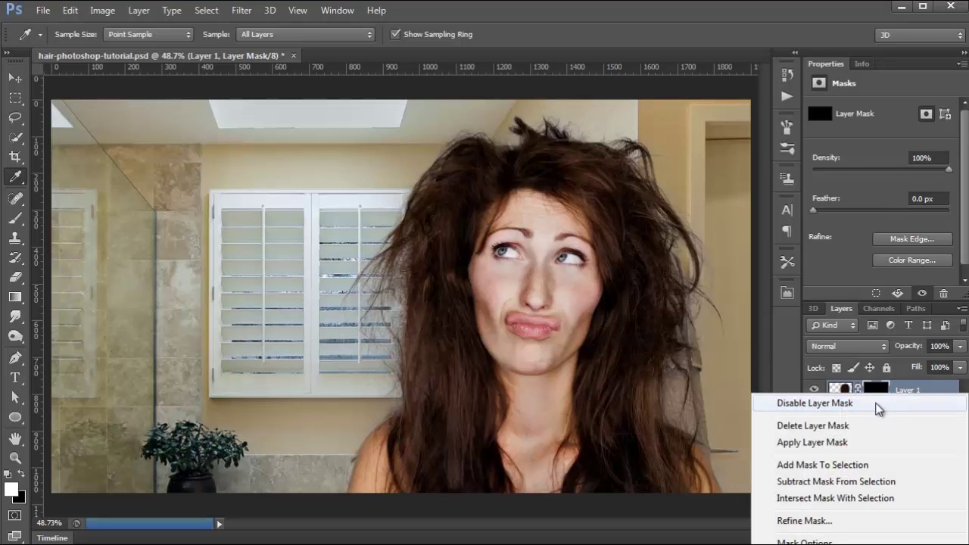
left_click(814, 403)
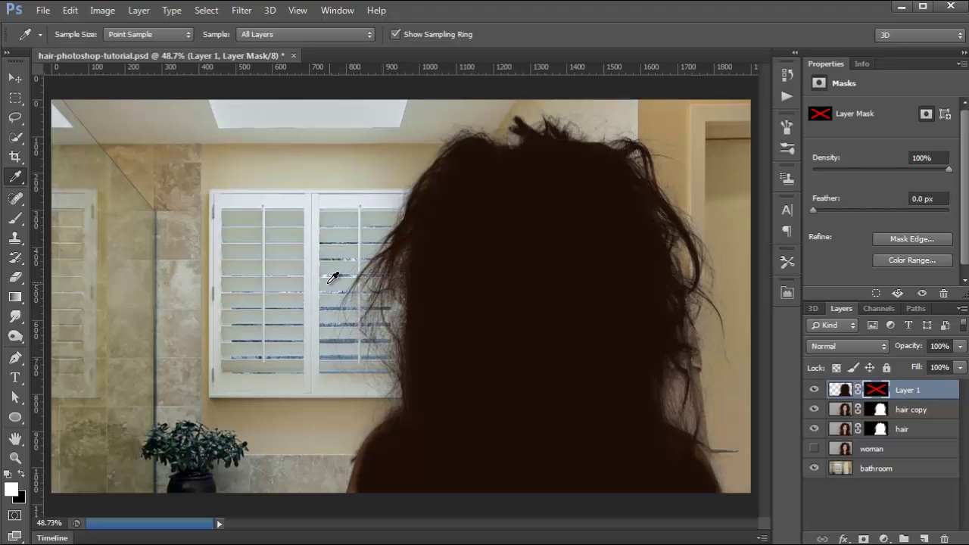
right_click(876, 399)
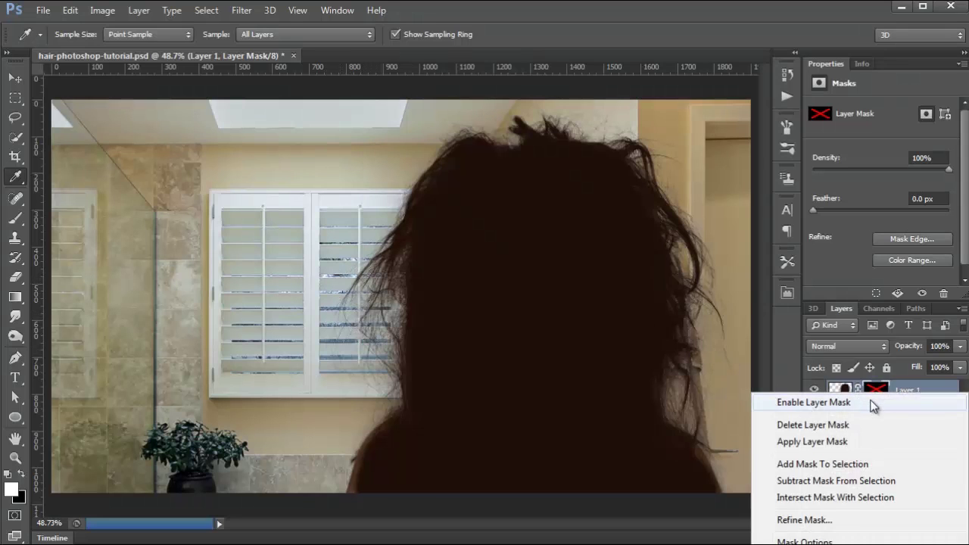
left_click(869, 405)
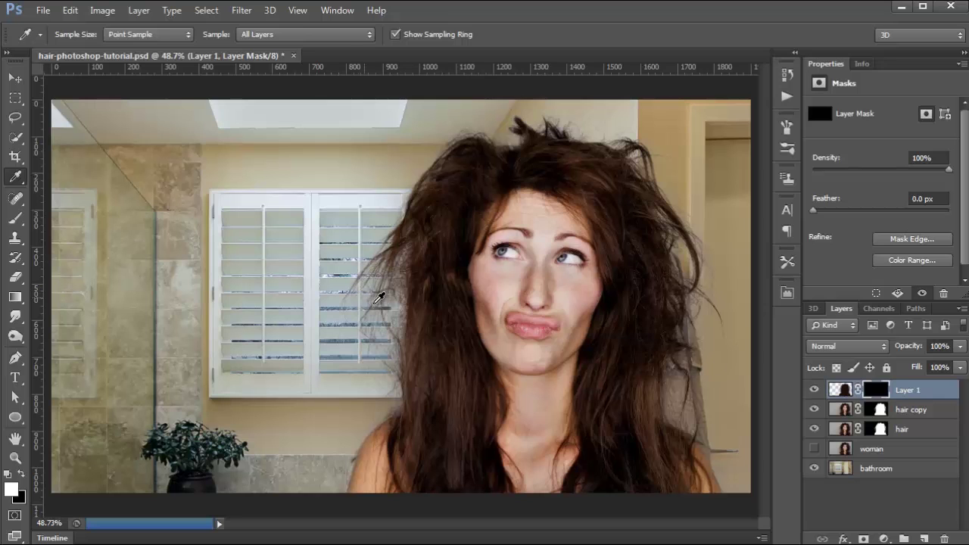
- Paint white on Layer 1's mask with a 70 px brush over the stray hairs in front of the window shutters
key("b")
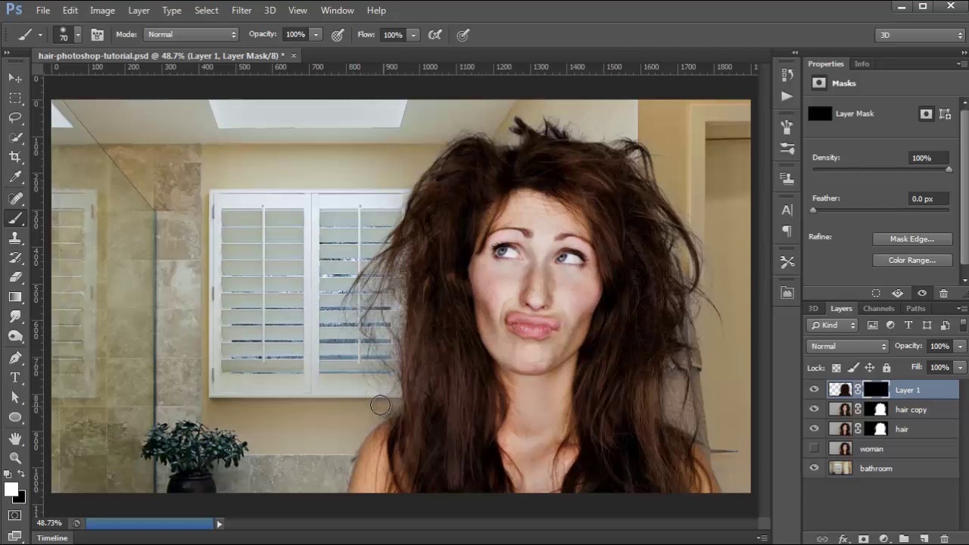
scroll(350, 394, "up", 8)
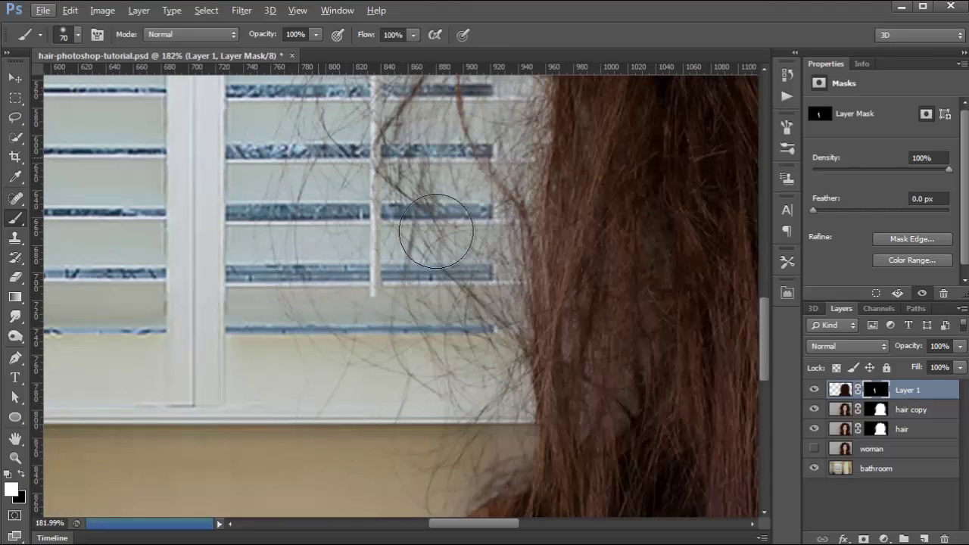
scroll(379, 444, "down", 3)
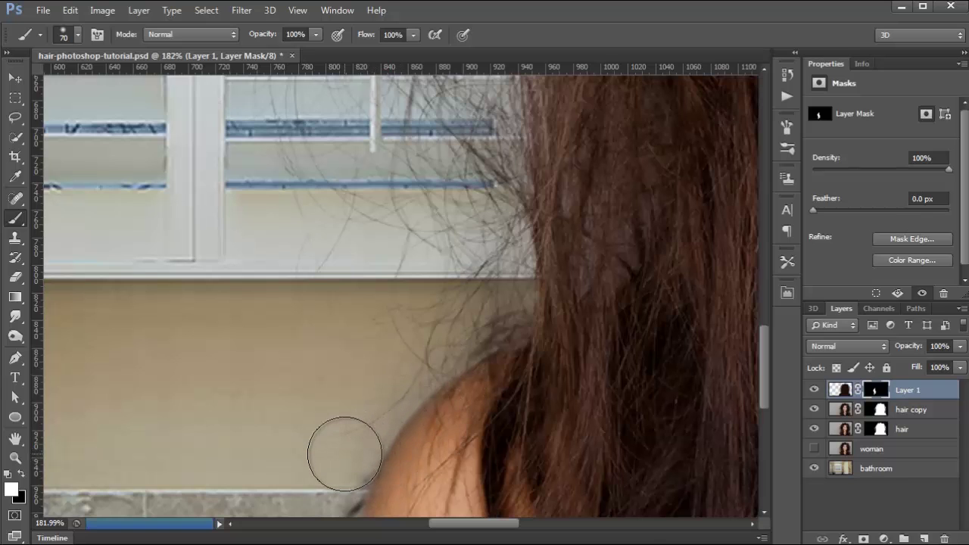
- Try revealing the dark fill over the shoulder and filling the whole Layer 1 mask with white, and undo it
mouse_move(345, 454)
left_mouse_down()
mouse_move(407, 437)
mouse_move(406, 520)
mouse_move(463, 495)
mouse_move(587, 509)
mouse_move(395, 449)
mouse_move(420, 406)
mouse_move(568, 379)
mouse_move(697, 481)
mouse_move(668, 466)
mouse_move(670, 477)
mouse_move(584, 463)
mouse_move(552, 357)
mouse_move(648, 281)
mouse_move(575, 382)
mouse_move(526, 345)
mouse_move(515, 383)
mouse_move(548, 358)
mouse_move(556, 374)
mouse_move(577, 366)
mouse_move(586, 411)
left_mouse_up()
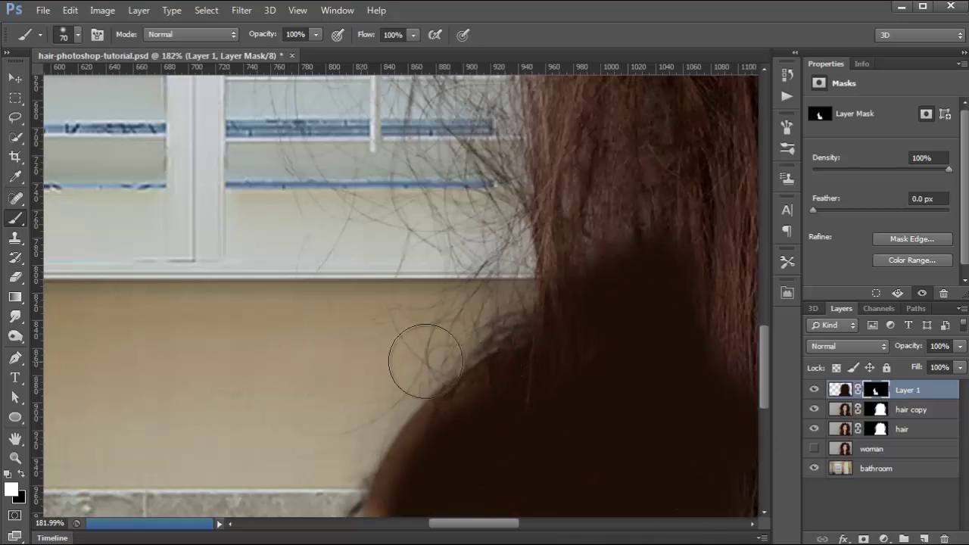
key("alt+BackSpace")
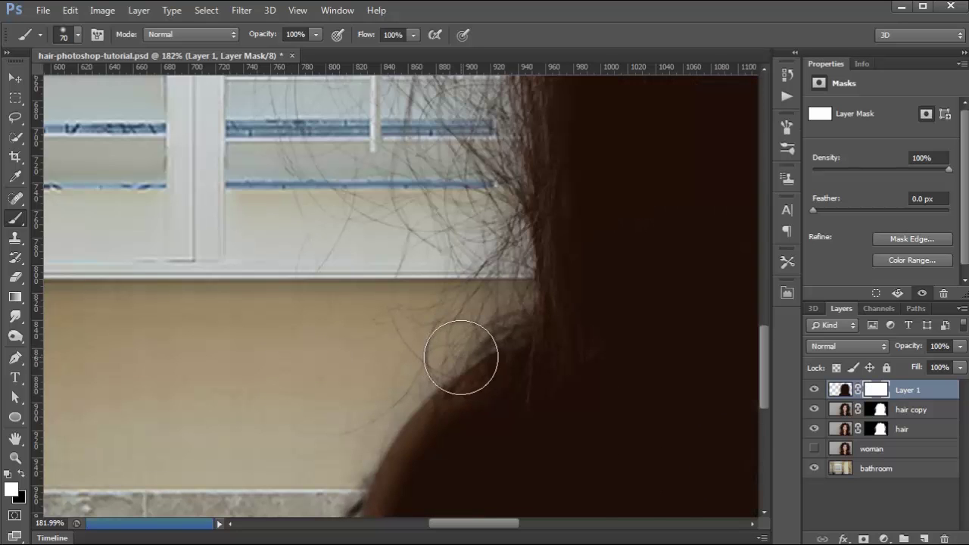
key("ctrl+z")
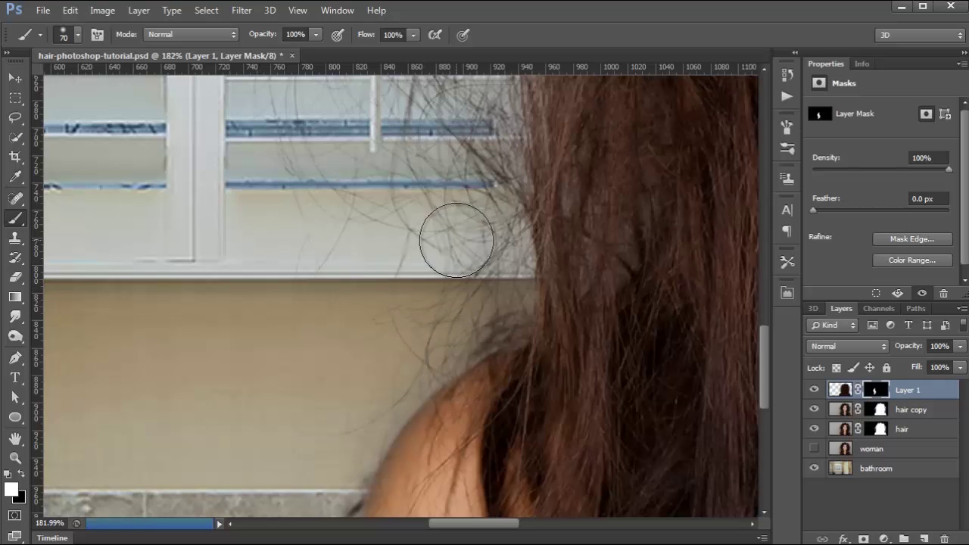
- Paint white on Layer 1's mask along the hair edge on the window side, from the shutters up toward the crown
mouse_move(393, 188)
left_mouse_down()
mouse_move(328, 358)
mouse_move(233, 326)
left_mouse_up()
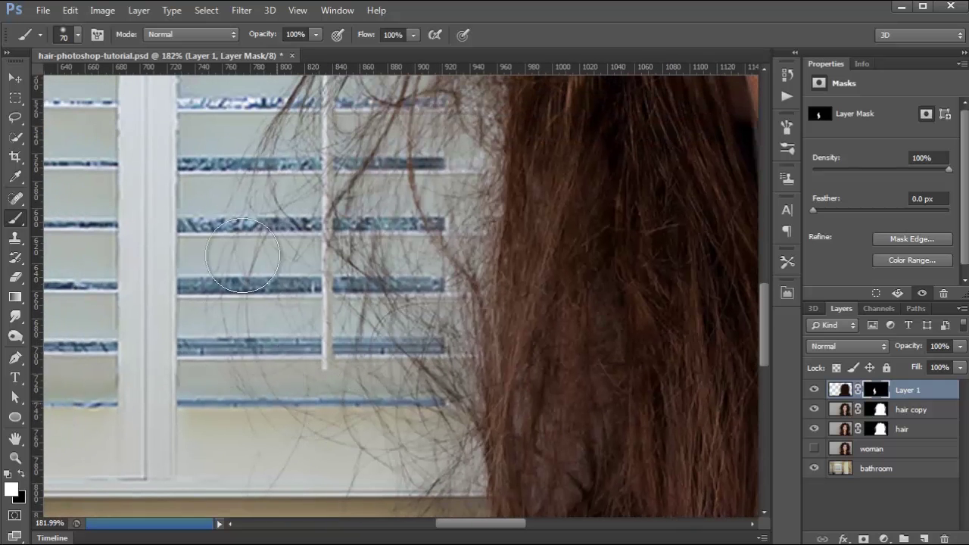
left_click_drag(389, 158, 392, 375)
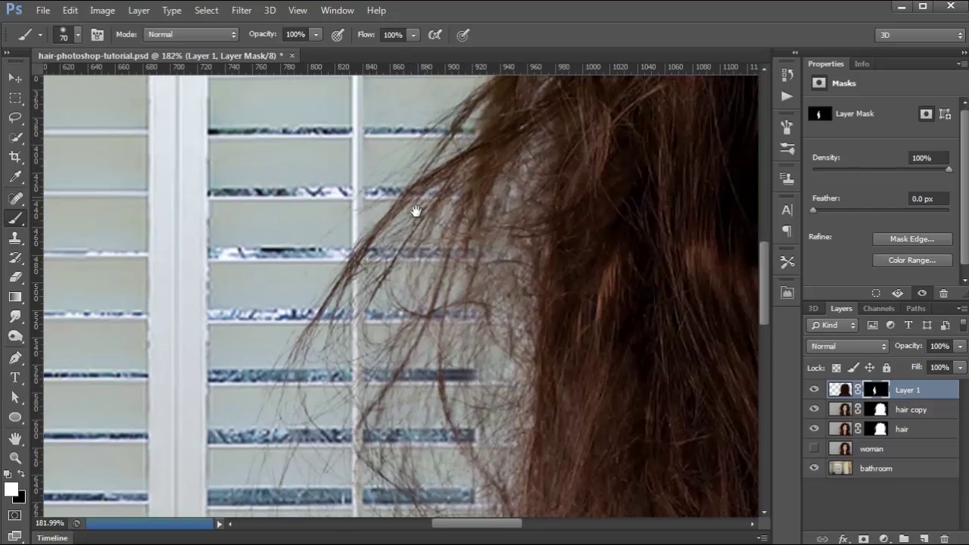
left_click_drag(426, 197, 349, 452)
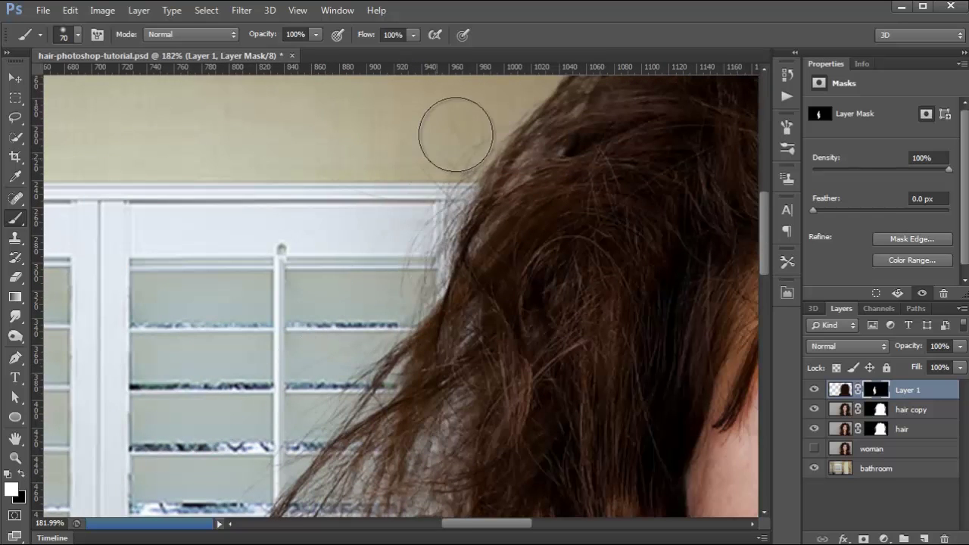
left_click_drag(456, 134, 260, 385)
mouse_move(409, 201)
left_mouse_down()
mouse_move(510, 156)
mouse_move(567, 162)
mouse_move(612, 138)
mouse_move(163, 203)
left_mouse_up()
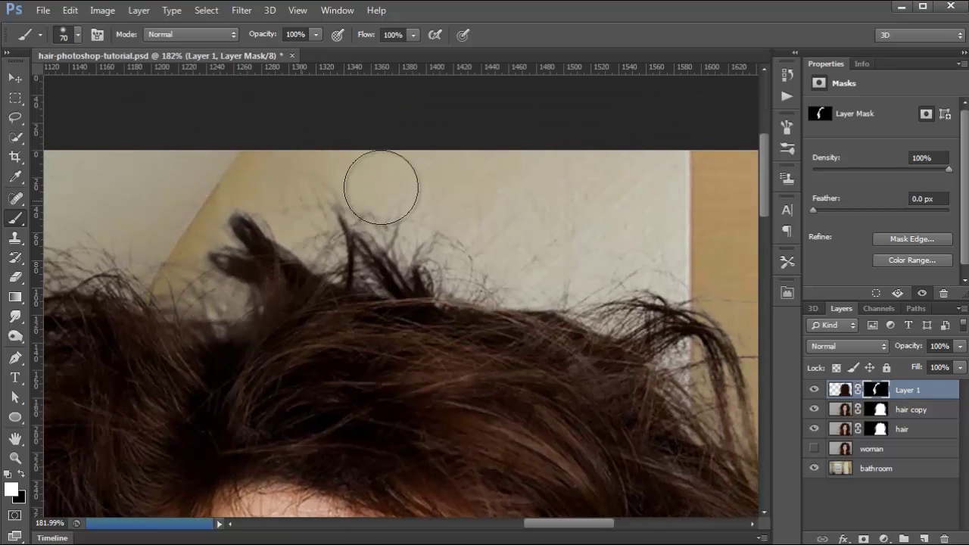
- Paint white on Layer 1's mask over the flyaway hairs above the head and along the door-side hair edge
mouse_move(395, 227)
left_mouse_down()
mouse_move(450, 250)
mouse_move(540, 222)
left_mouse_up()
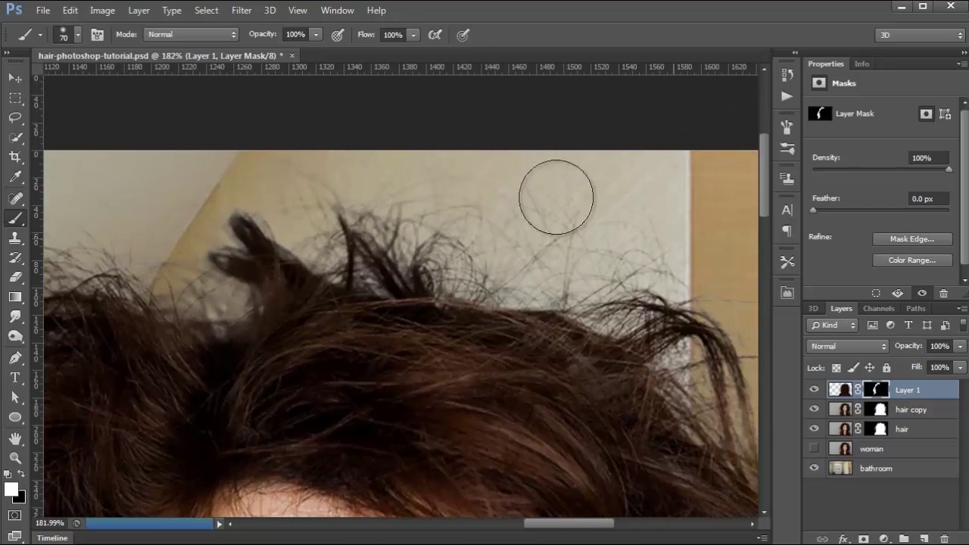
left_click_drag(601, 245, 407, 177)
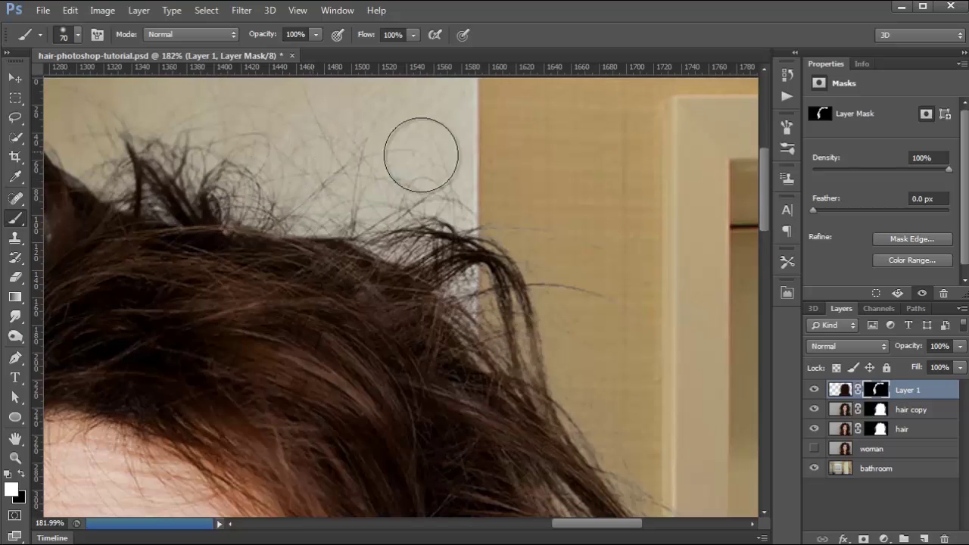
left_click_drag(661, 329, 383, 154)
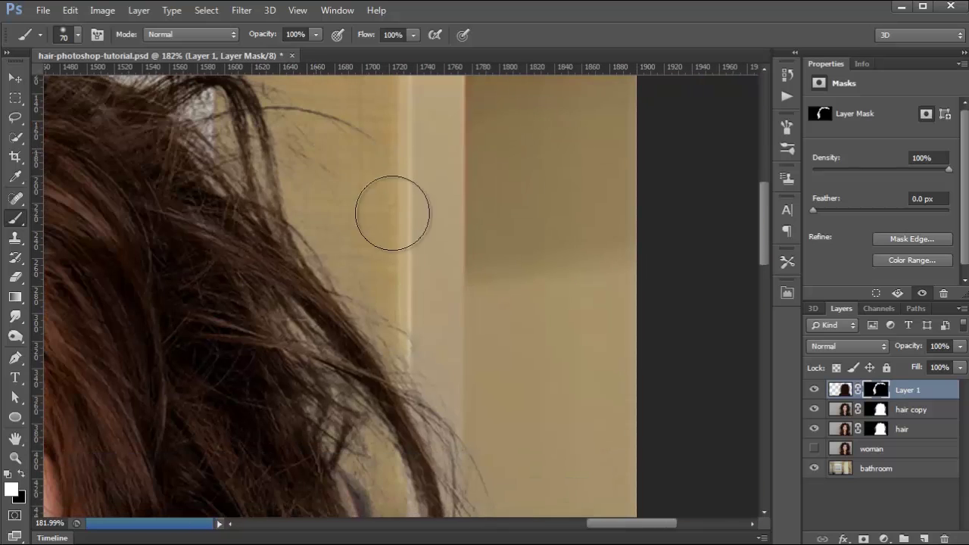
left_click_drag(318, 195, 404, 299)
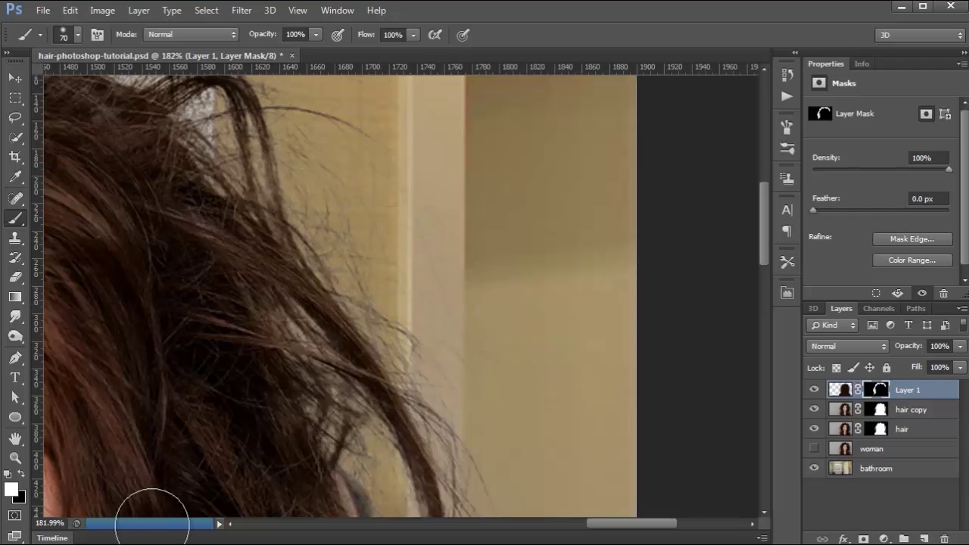
left_click_drag(348, 264, 346, 260)
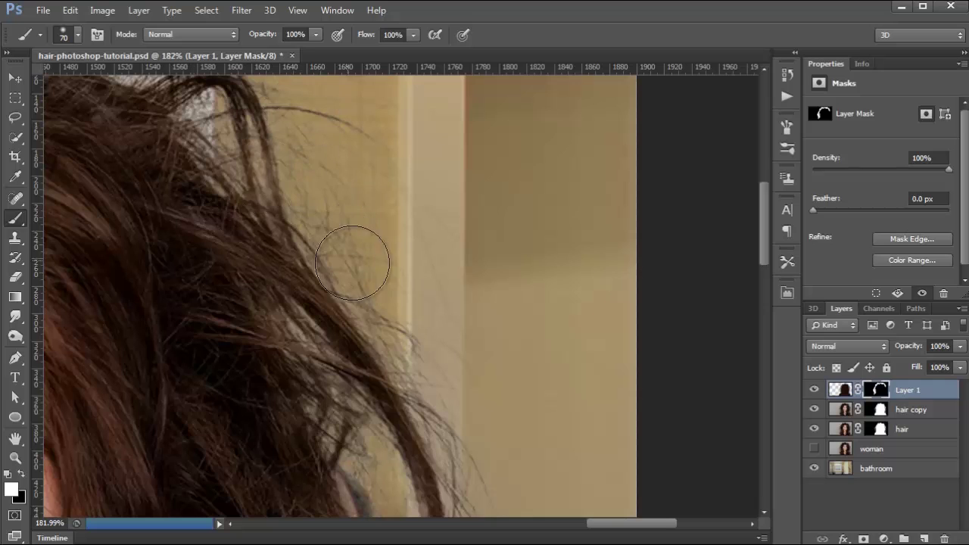
left_click_drag(303, 190, 340, 264)
mouse_move(314, 162)
left_mouse_down()
mouse_move(354, 226)
mouse_move(327, 192)
mouse_move(352, 288)
left_mouse_up()
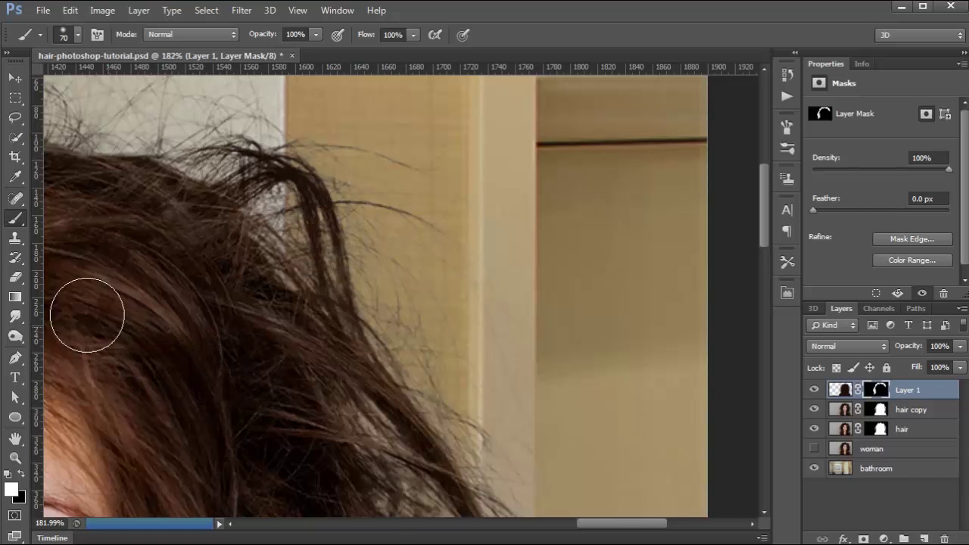
left_click(15, 178)
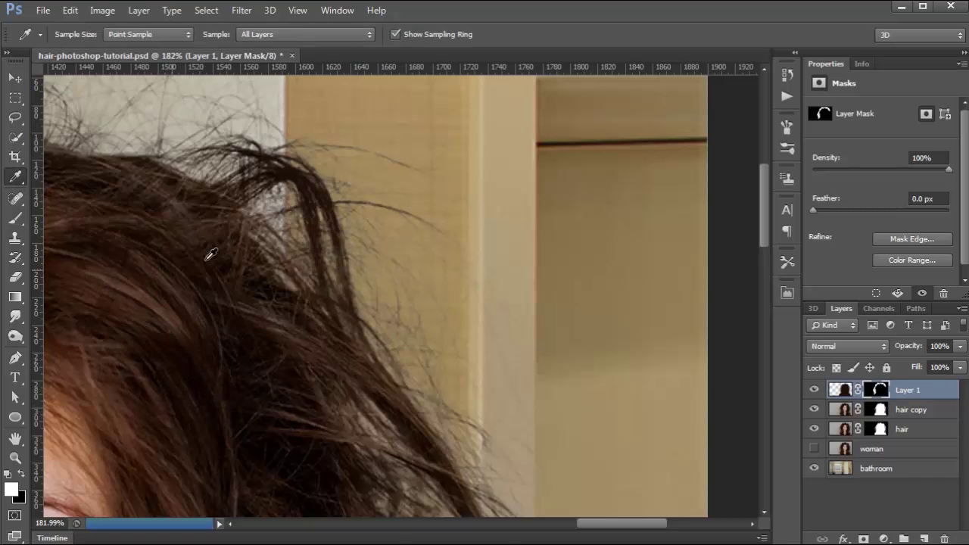
key("b")
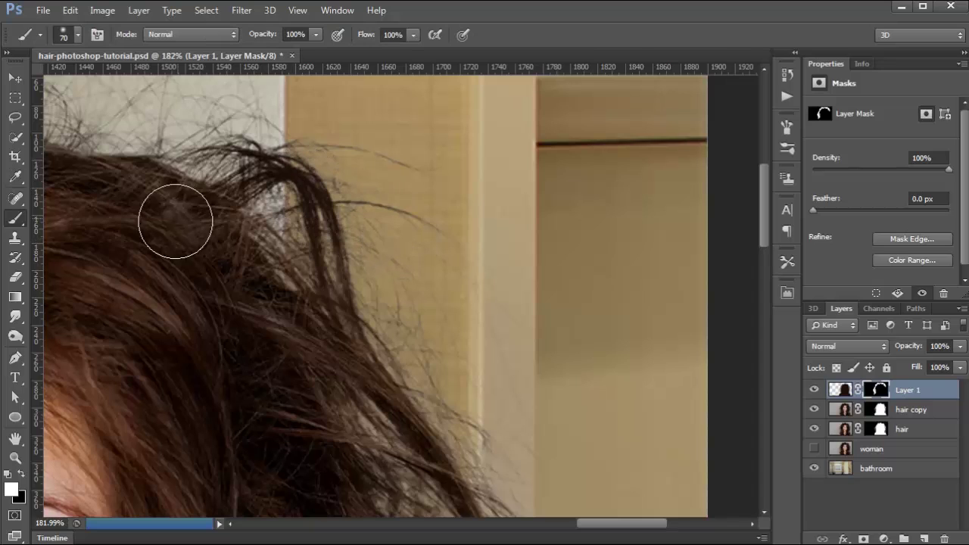
left_click_drag(16, 238, 67, 244)
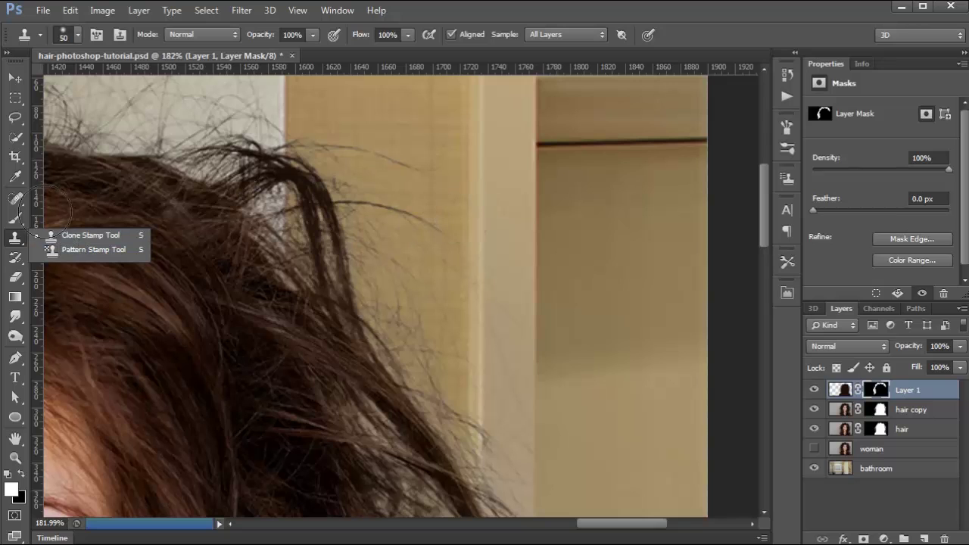
left_click(17, 219)
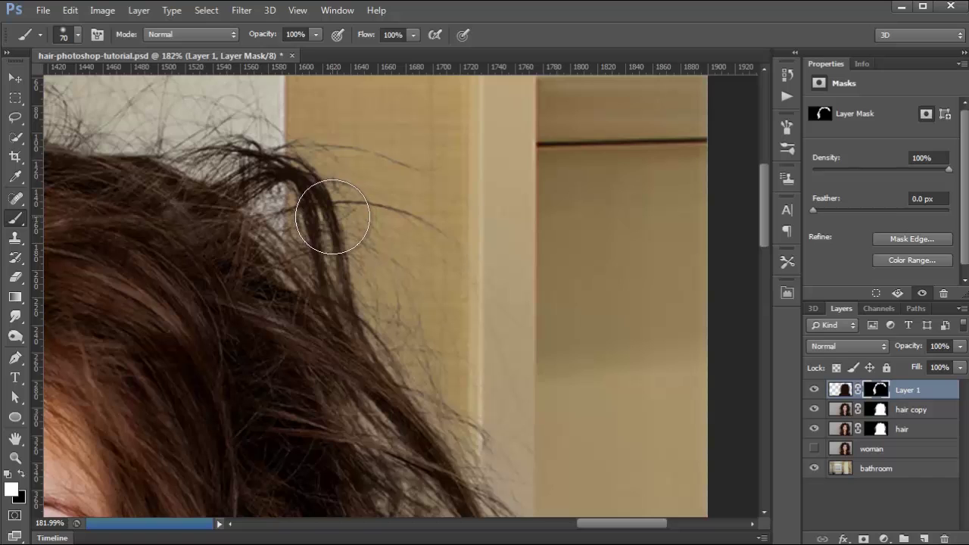
- Switch Layer 1's painting target to its image and back to its mask, with white as the foreground colour
key("x")
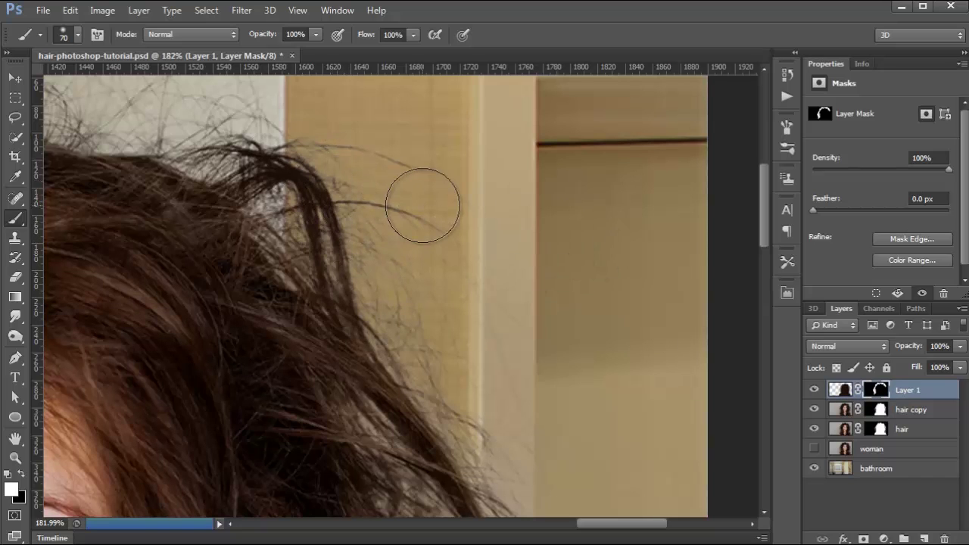
left_click(846, 393)
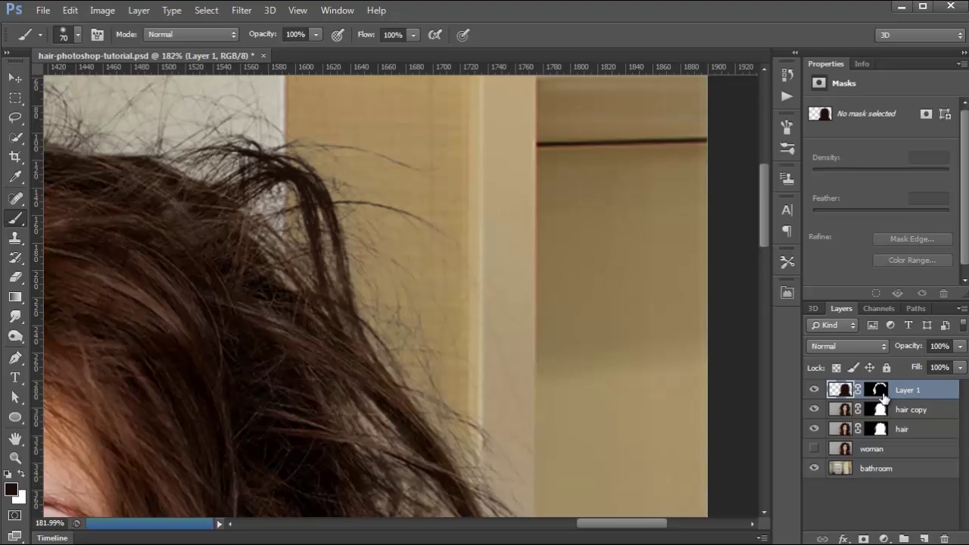
left_click(881, 391)
key("x")
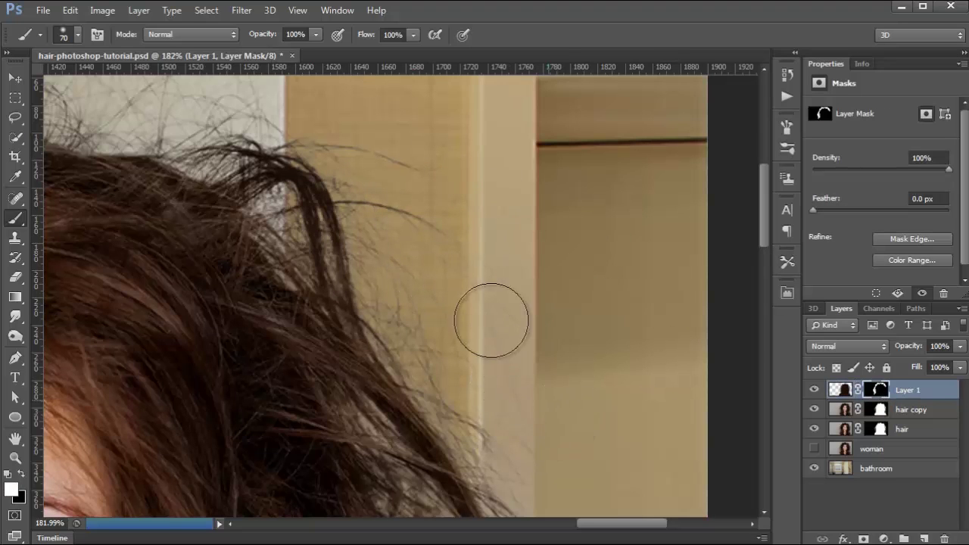
- Paint white on Layer 1's mask along the door-side hair edge, from beside the forehead down past the towel bar to the shoulder
left_click_drag(557, 422, 420, 212)
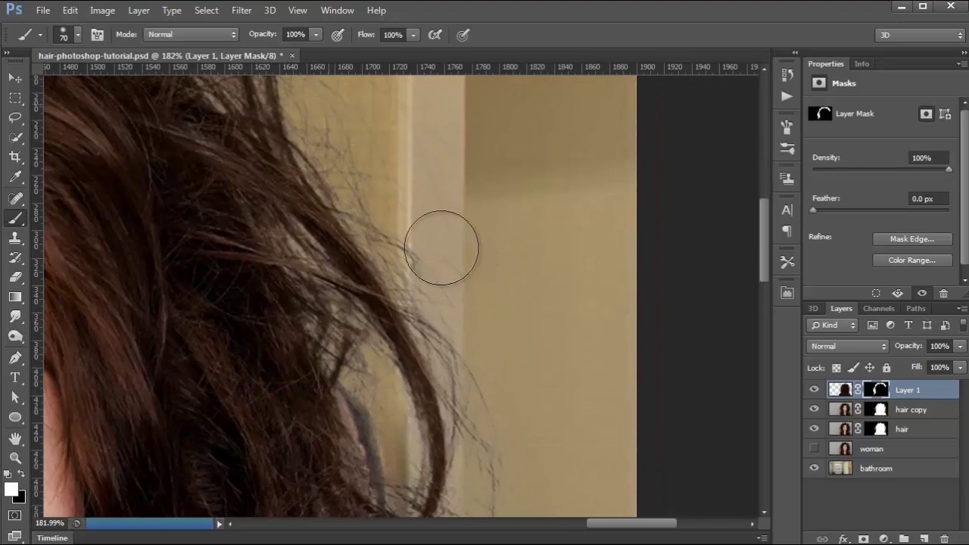
mouse_move(527, 450)
left_mouse_down()
mouse_move(467, 277)
mouse_move(522, 238)
left_mouse_up()
mouse_move(443, 171)
left_mouse_down()
mouse_move(447, 277)
mouse_move(412, 310)
left_mouse_up()
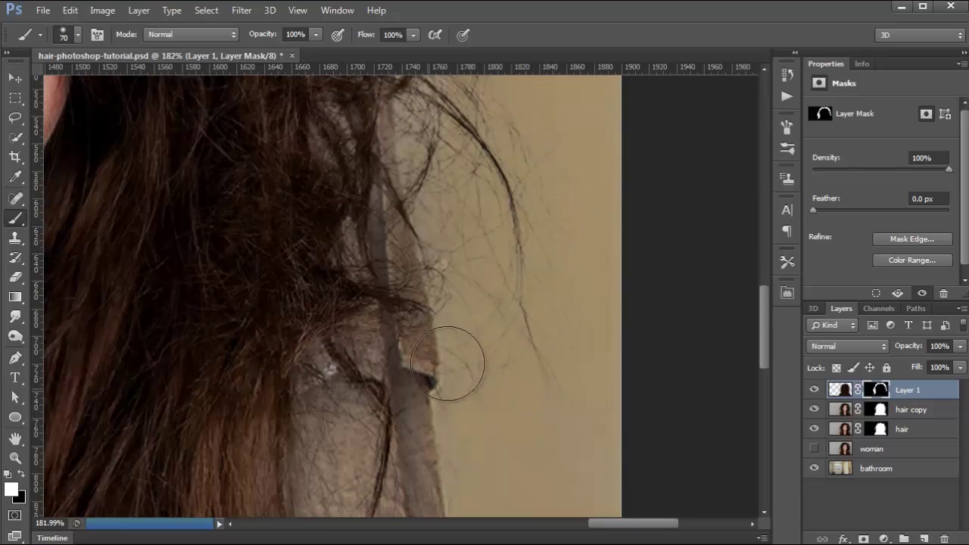
left_click_drag(528, 427, 519, 253)
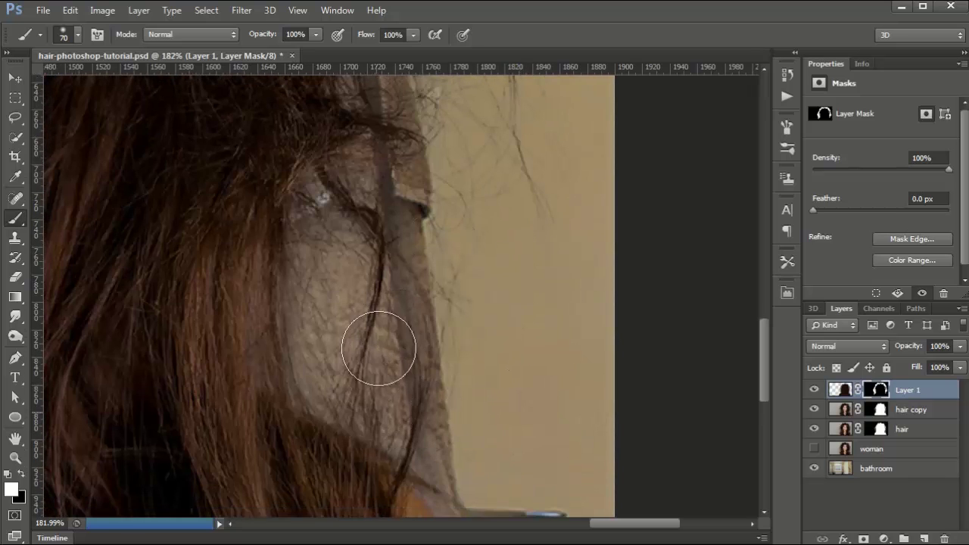
left_click_drag(379, 348, 333, 231)
left_click_drag(507, 357, 491, 262)
mouse_move(477, 216)
left_mouse_down()
mouse_move(523, 339)
mouse_move(554, 130)
mouse_move(499, 144)
mouse_move(558, 133)
left_mouse_up()
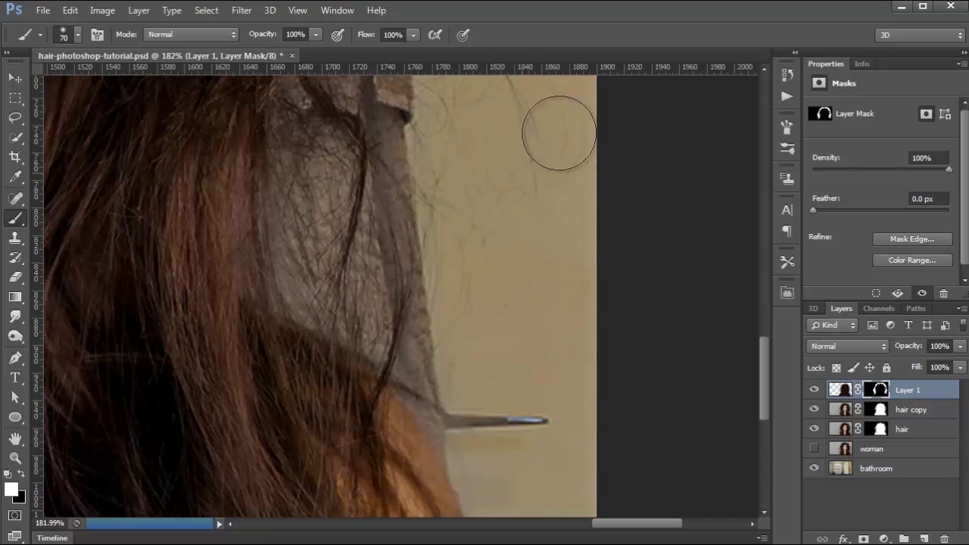
left_click_drag(525, 447, 472, 199)
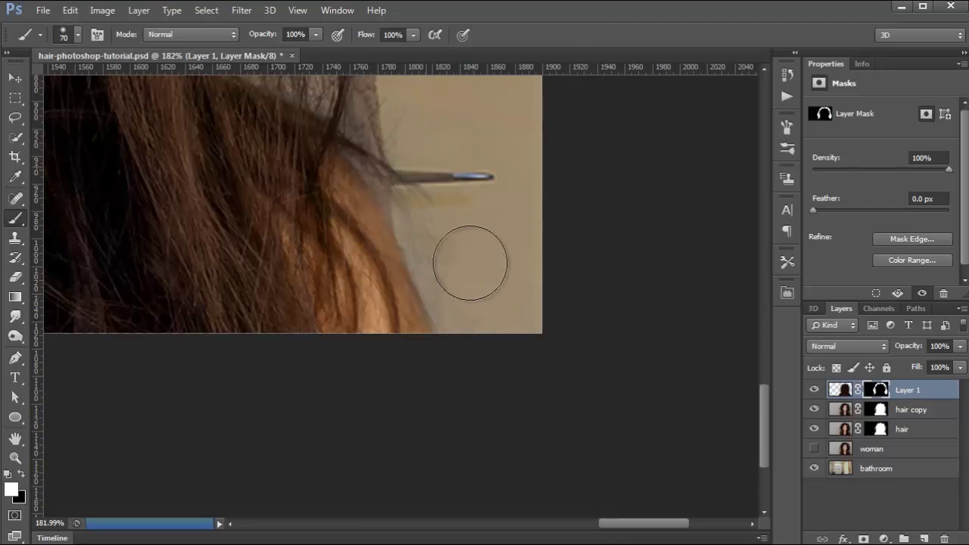
- Examine the composited hair edges on the window side, above the head and on the door side, and the overall picture
scroll(335, 195, "down", 5)
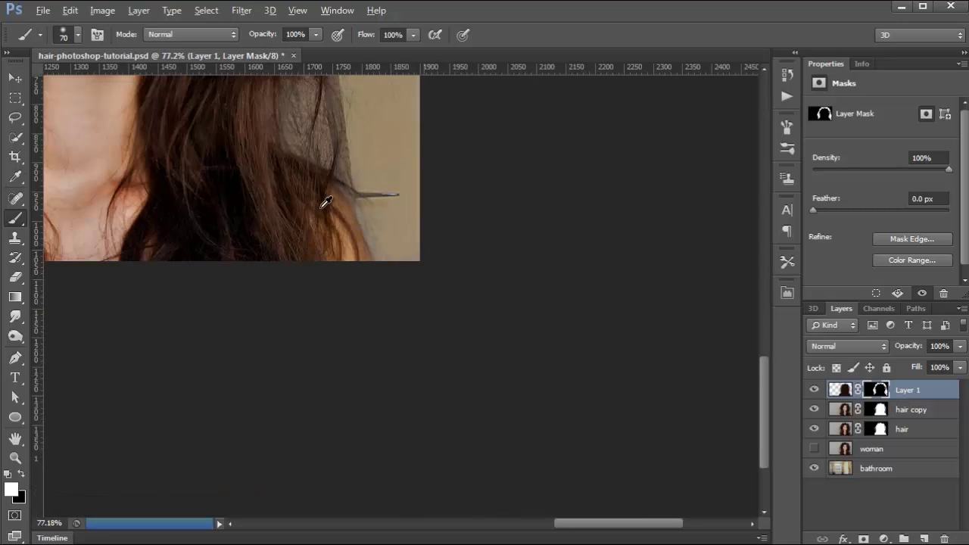
scroll(393, 363, "up", 3)
scroll(249, 260, "down", 3)
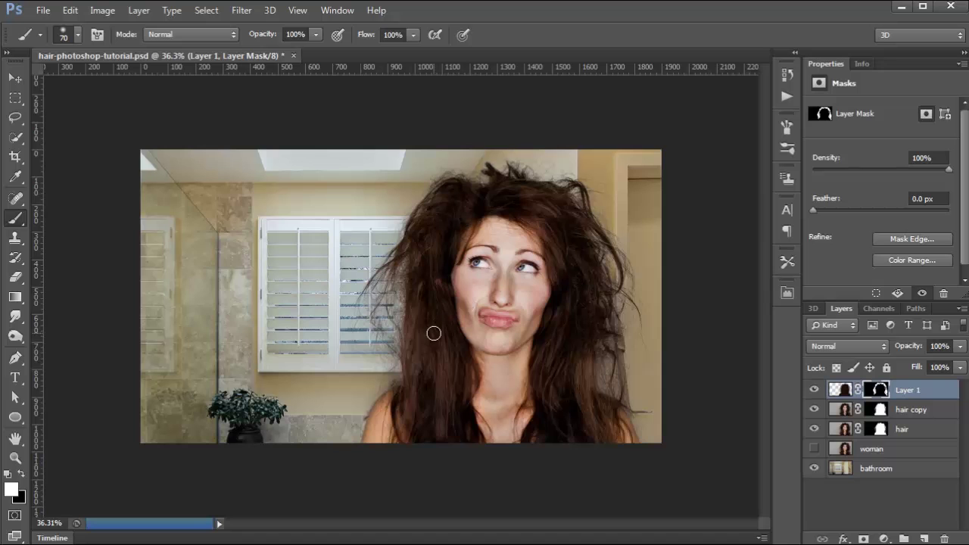
scroll(492, 345, "up", 3)
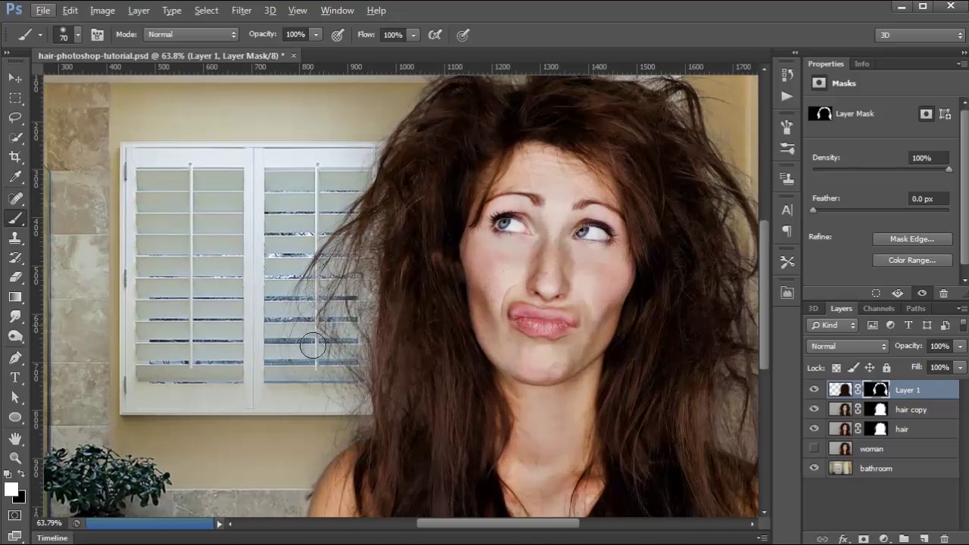
scroll(337, 389, "up", 3)
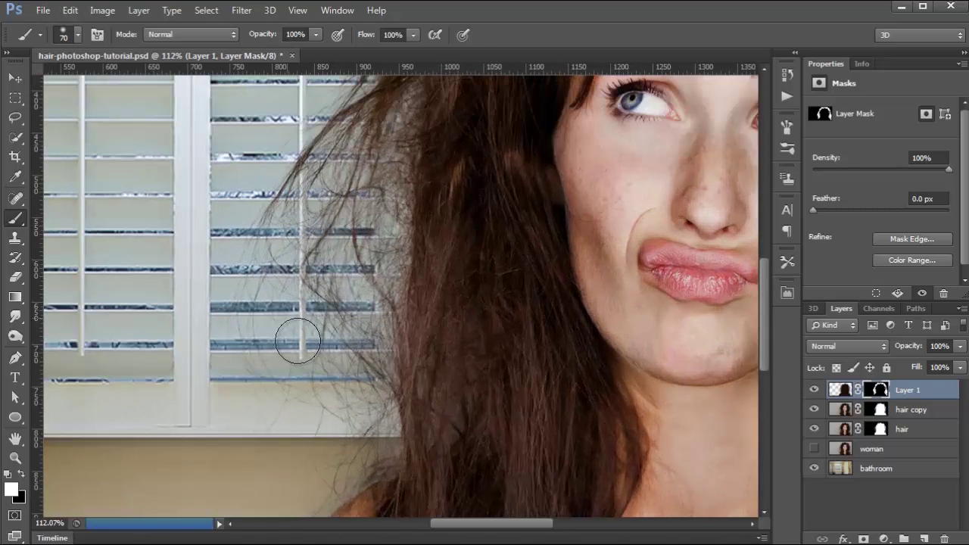
scroll(329, 320, "up", 5)
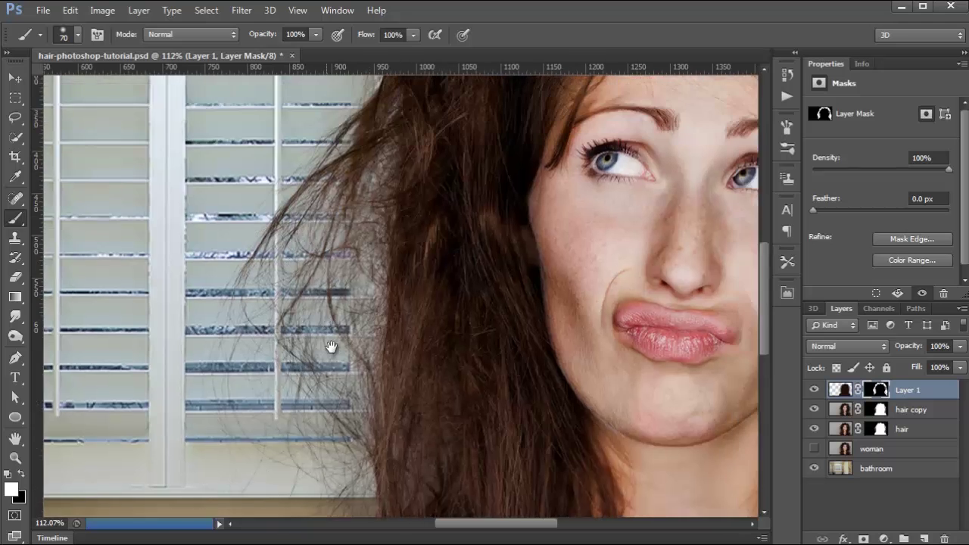
scroll(443, 264, "right", 10)
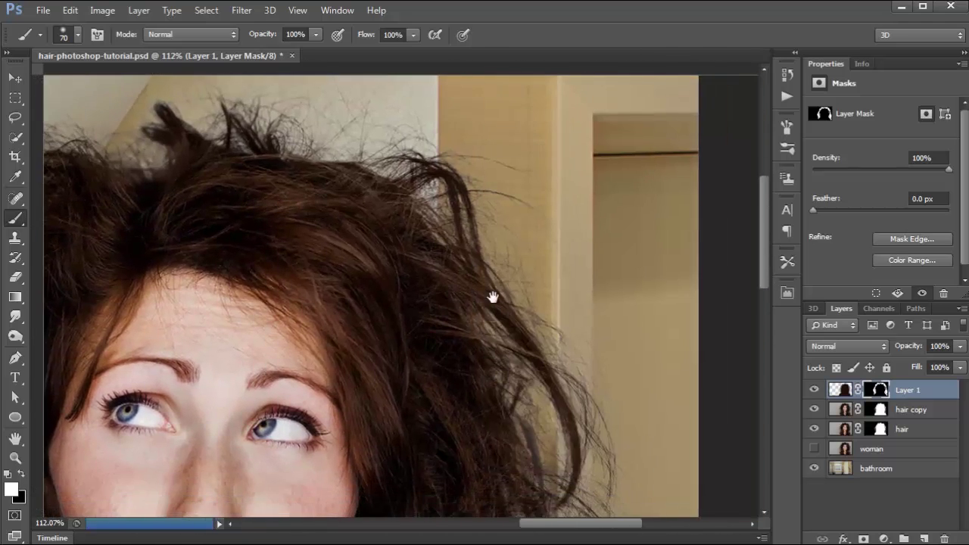
scroll(459, 220, "down", 5)
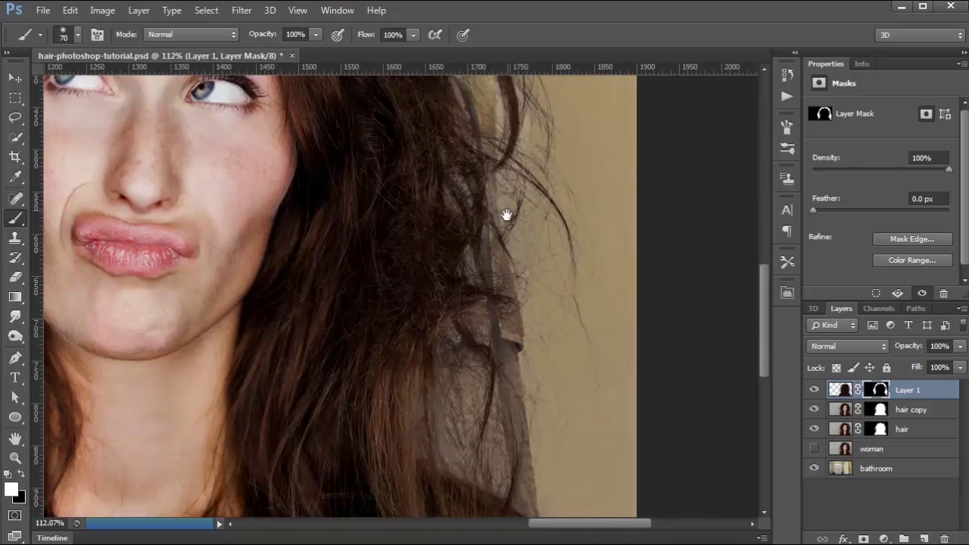
left_click_drag(505, 215, 516, 202)
scroll(287, 280, "down", 3)
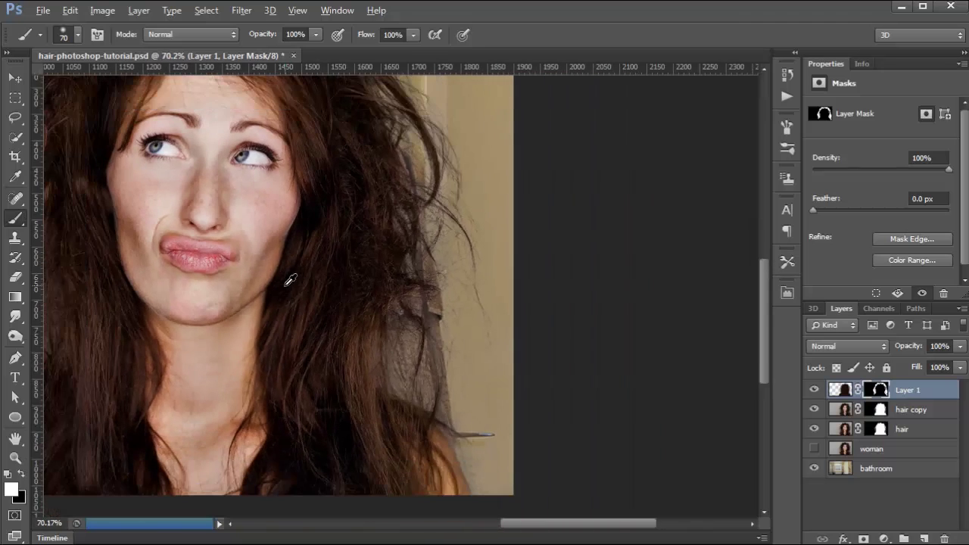
scroll(252, 251, "down", 3)
left_click_drag(262, 260, 440, 318)
scroll(426, 305, "down", 1)
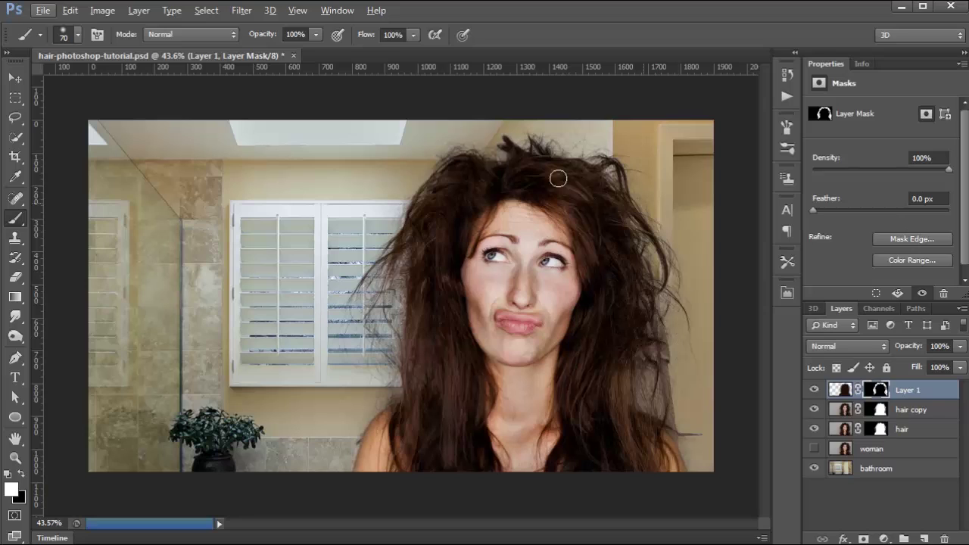
- Group Layer 1, hair copy and hair, and name the group "channel"
left_click(917, 433, "shift")
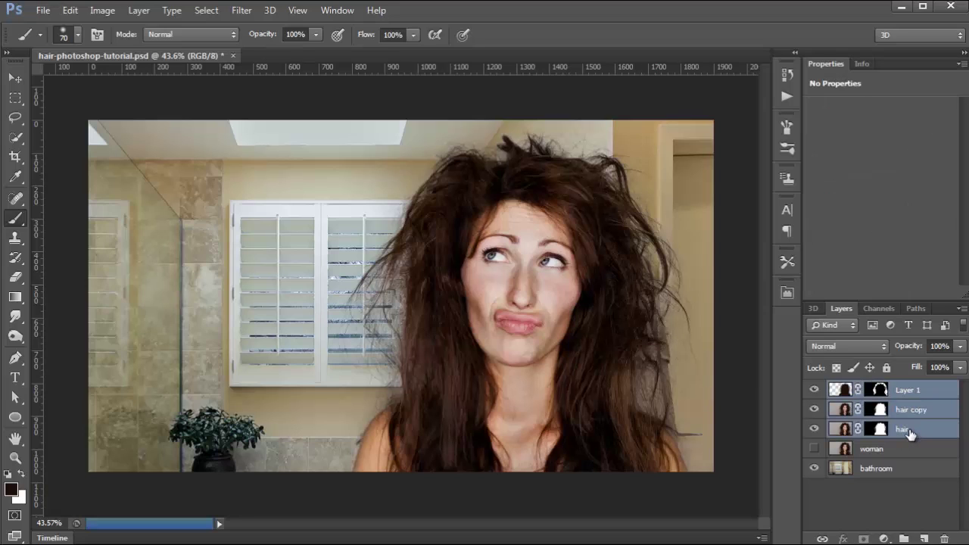
key("ctrl+g")
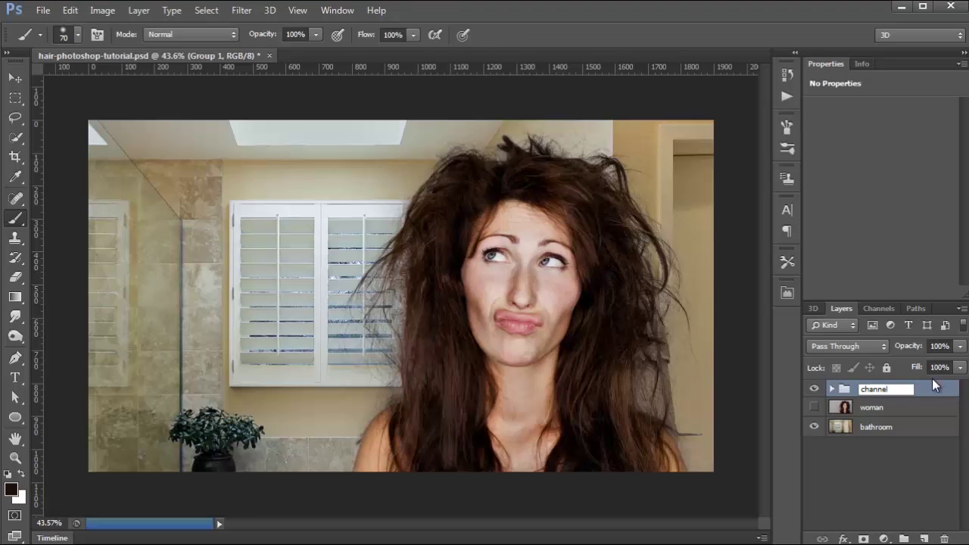
key("Return")
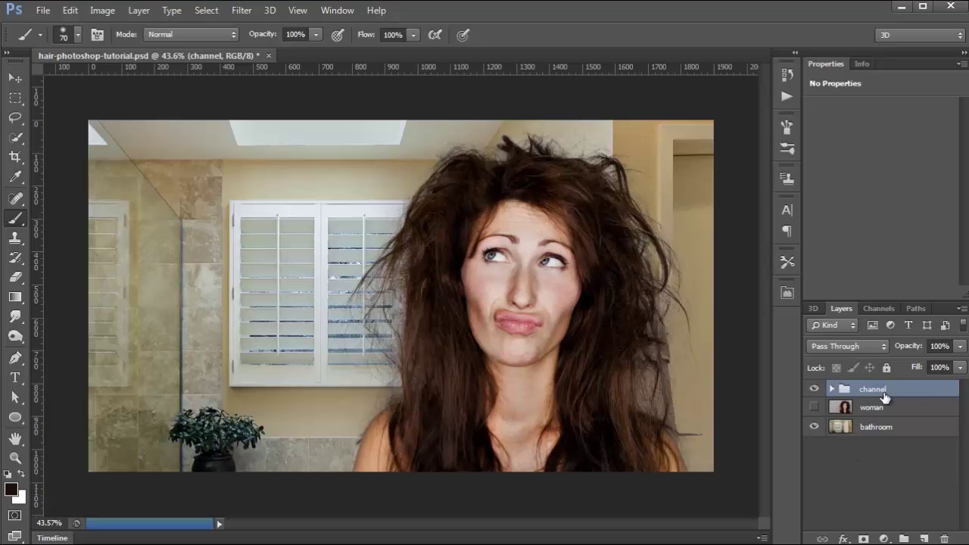
- Show the original woman layer in place of the channel group and activate the Quick Selection tool
left_click(813, 389)
left_click(813, 408)
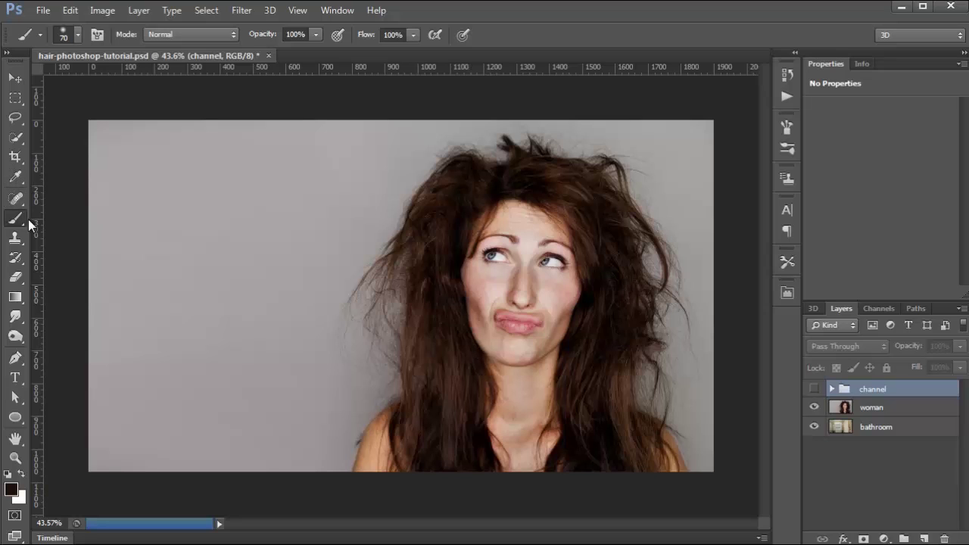
left_click(15, 137)
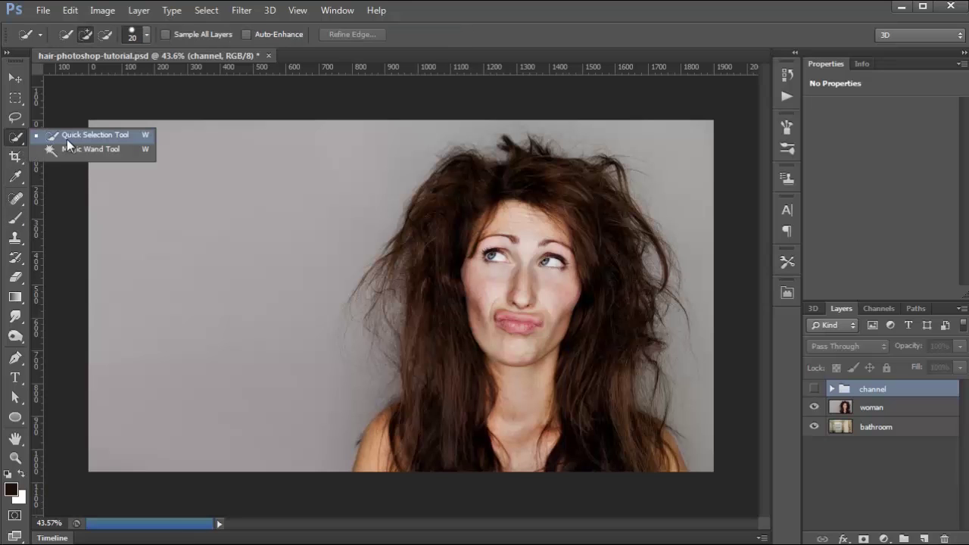
left_click(78, 137)
mouse_move(522, 258)
left_mouse_down()
mouse_move(502, 415)
mouse_move(473, 280)
mouse_move(438, 407)
left_mouse_up()
left_click_drag(448, 237, 487, 217)
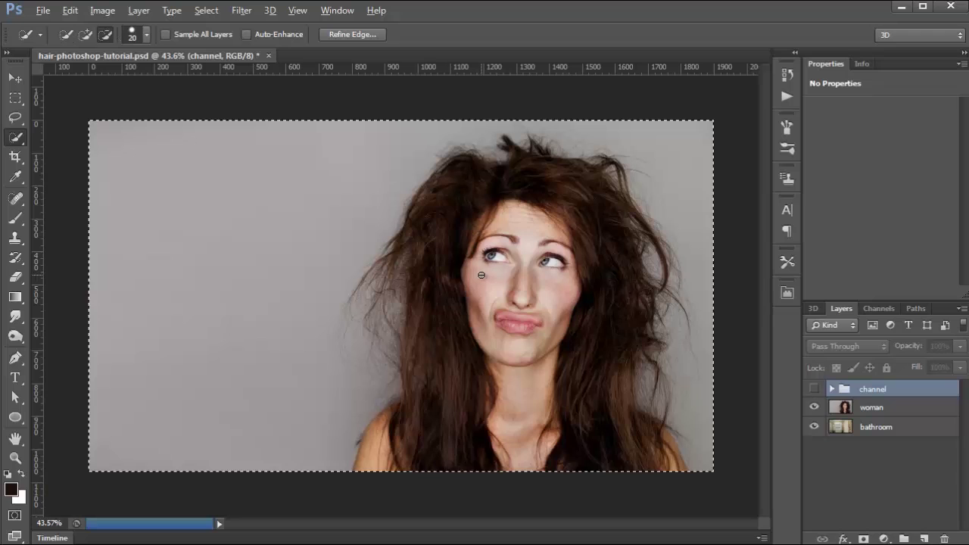
left_click(860, 407)
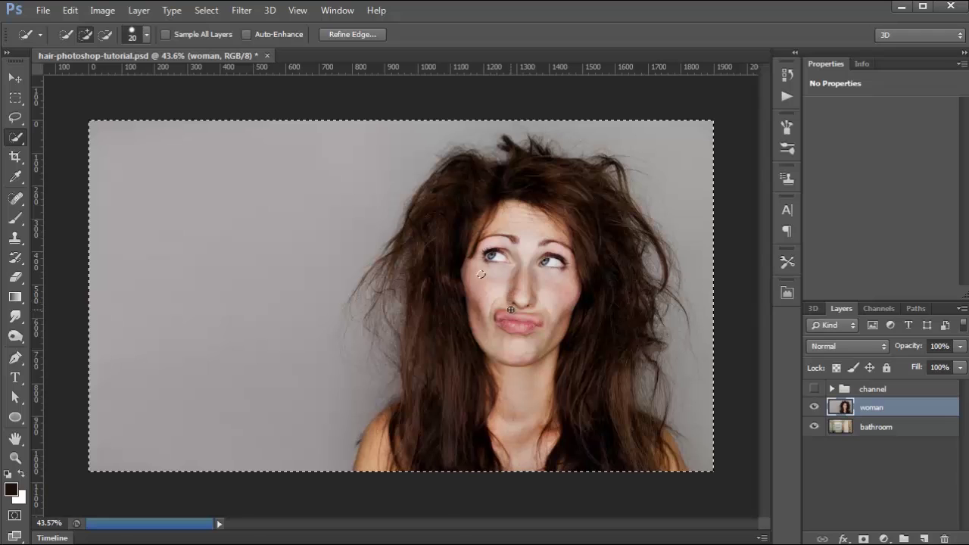
key("alt+bracketright")
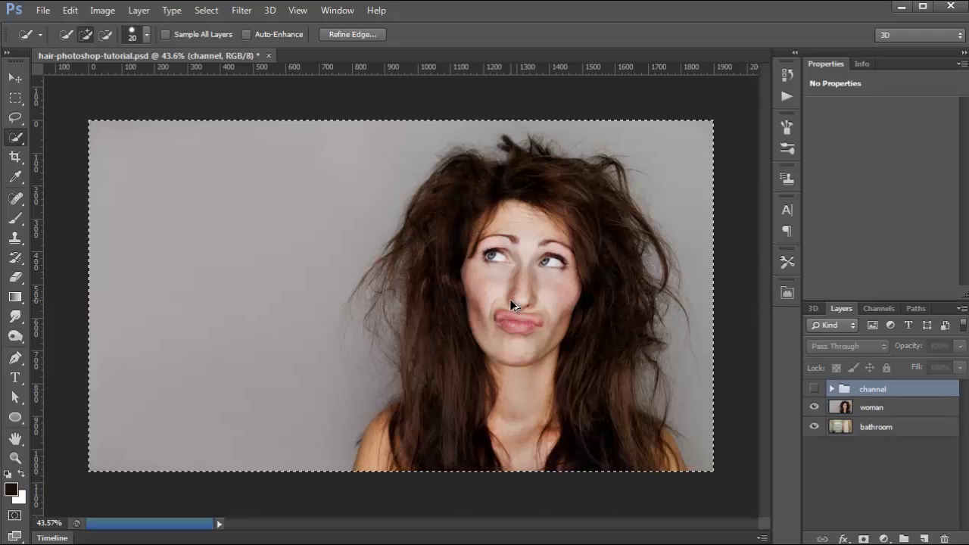
key("ctrl+d")
- Make the woman layer active and quick-select her face, neck, shoulders and the main mass of her hair
left_click(871, 409)
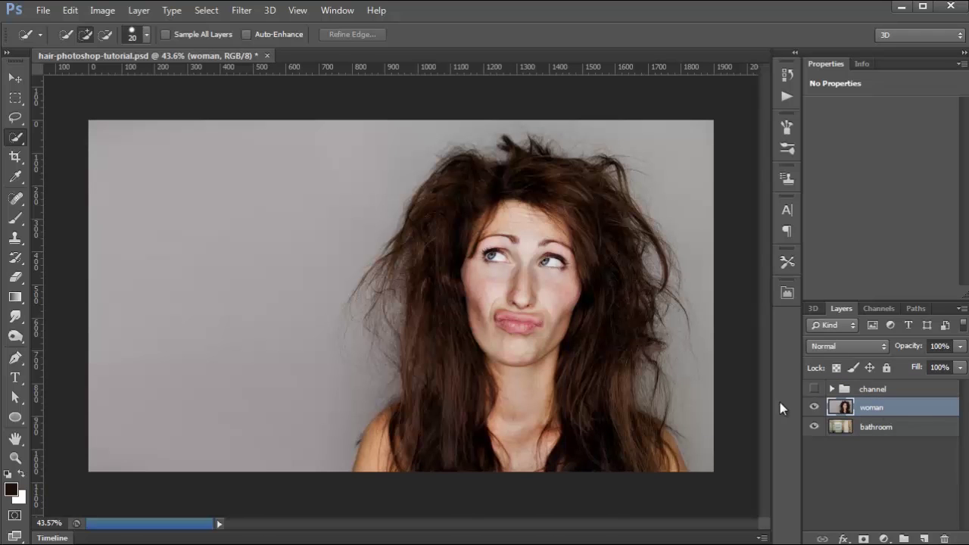
mouse_move(503, 341)
left_mouse_down()
mouse_move(507, 422)
mouse_move(475, 383)
mouse_move(472, 314)
left_mouse_up()
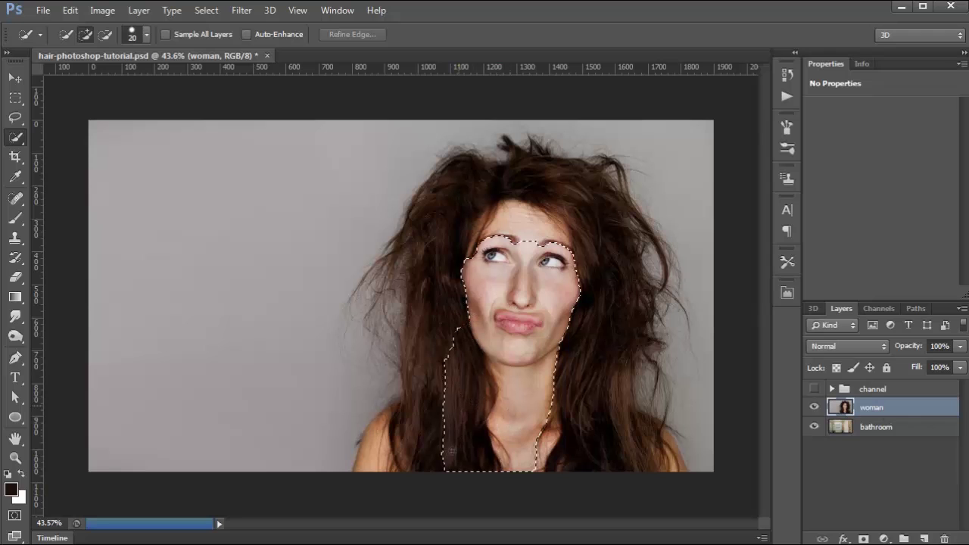
left_click_drag(413, 362, 433, 264)
mouse_move(427, 223)
left_mouse_down()
mouse_move(451, 189)
mouse_move(462, 191)
mouse_move(446, 241)
mouse_move(450, 289)
mouse_move(430, 324)
mouse_move(460, 199)
mouse_move(531, 163)
mouse_move(526, 156)
mouse_move(585, 188)
mouse_move(611, 259)
mouse_move(621, 345)
left_mouse_up()
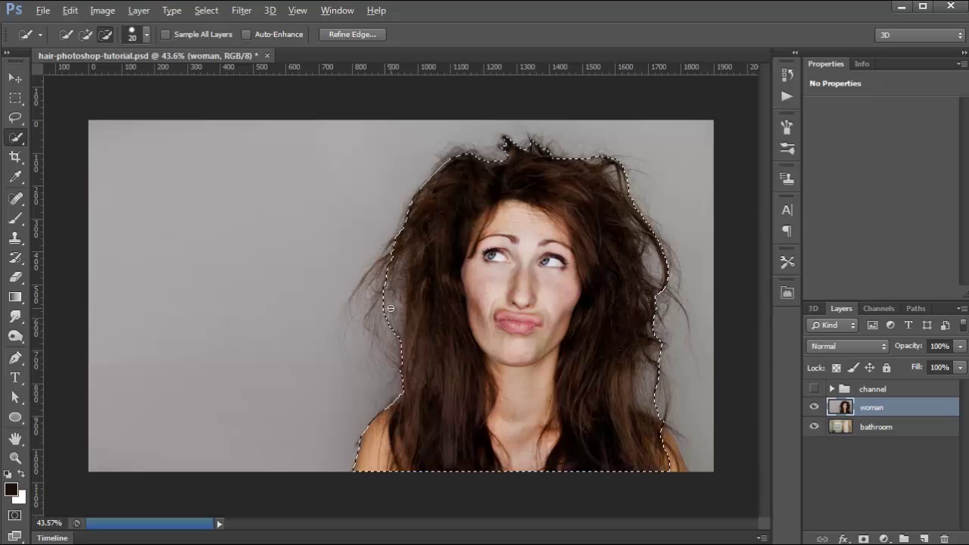
- Subtract the wispy, see-through hair to the left of her face from the selection, leaving only the dense hair
scroll(398, 321, "up", 1)
scroll(399, 328, "up", 4)
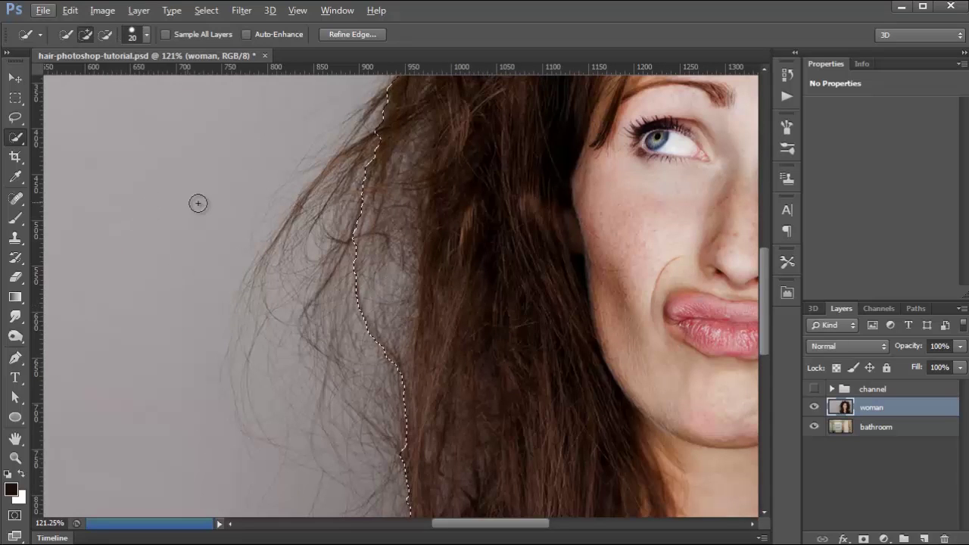
key("alt")
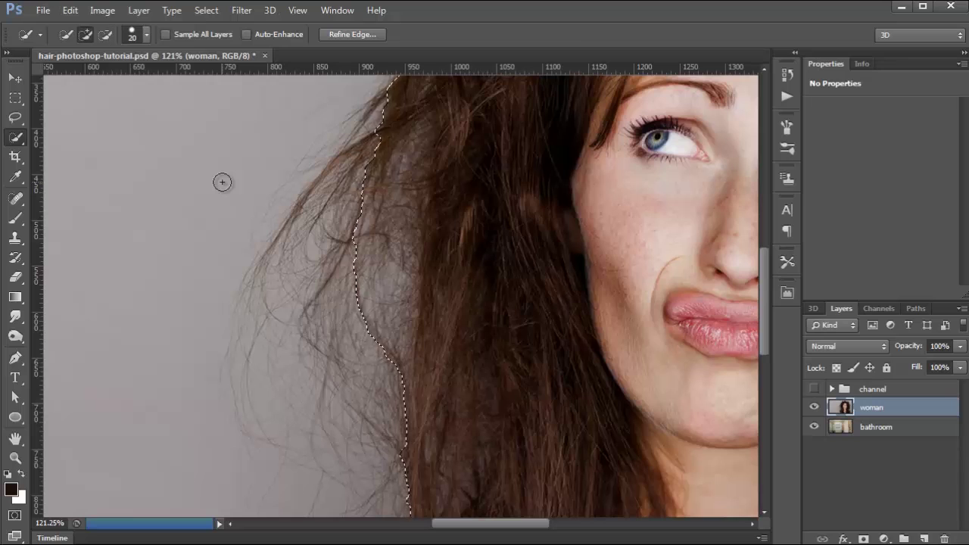
key("alt")
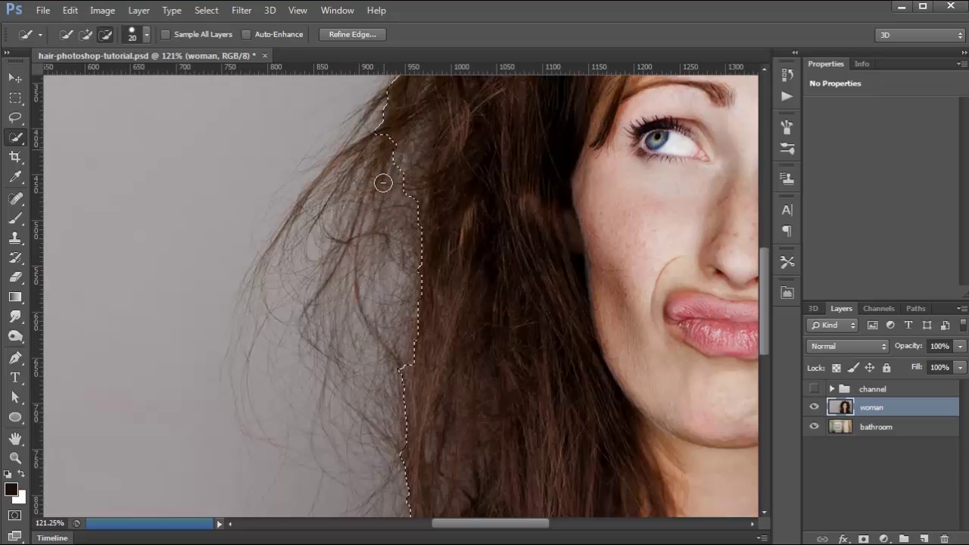
- Subtract the fine tufts above the crown and the grey gap inside the curled lock at the upper right of the hair
key("space")
left_click_drag(467, 179, 292, 471)
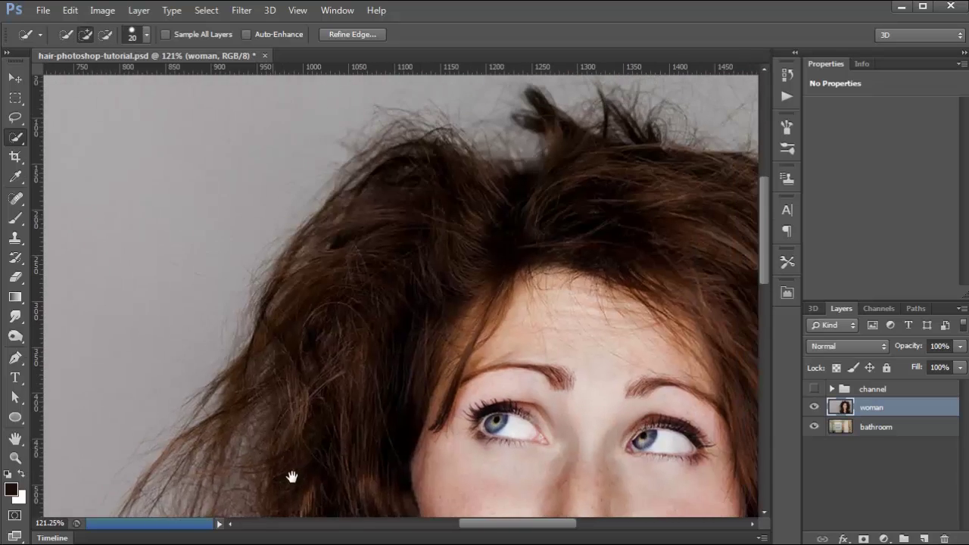
left_click_drag(405, 251, 191, 318)
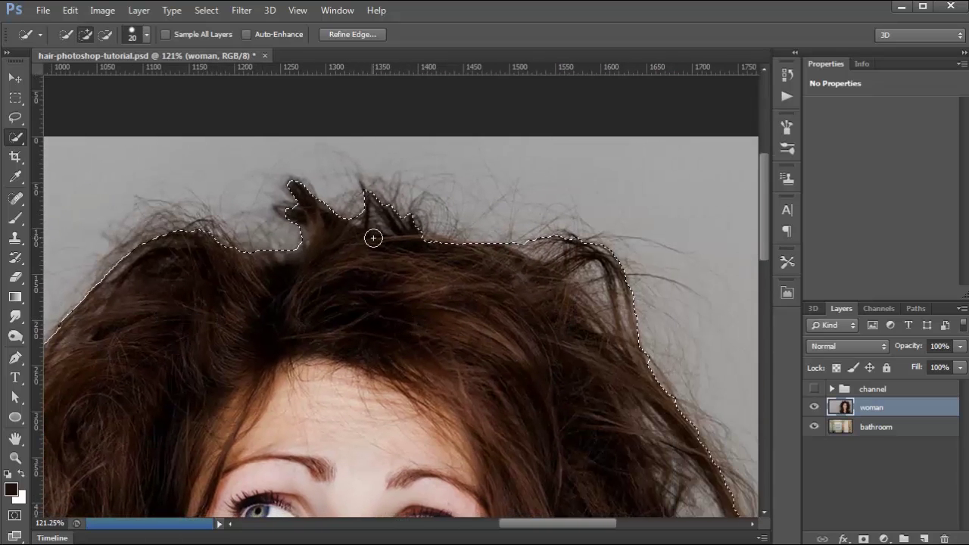
key("alt")
key("space")
left_click_drag(504, 310, 247, 211)
key("alt")
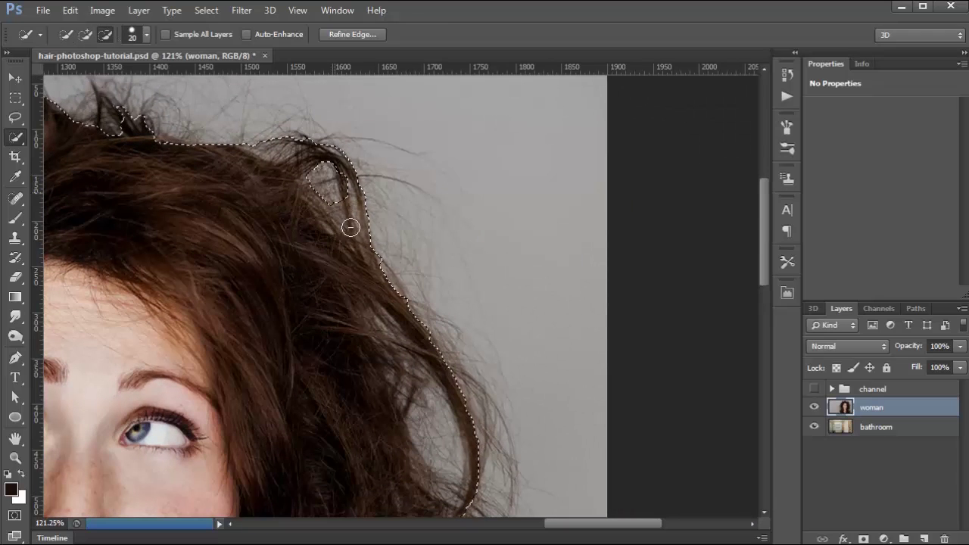
left_click(309, 162)
- Subtract the grey gap enclosed by the long curved lock on the right side of the hair
key("space")
mouse_move(411, 221)
left_mouse_down()
mouse_move(377, 193)
mouse_move(291, 97)
left_mouse_up()
key("alt")
mouse_move(321, 277)
left_mouse_down()
mouse_move(347, 336)
mouse_move(346, 252)
left_mouse_up()
- Subtract the thin, see-through hair along the right edge, from below the curved lock down to the shoulder
key("space")
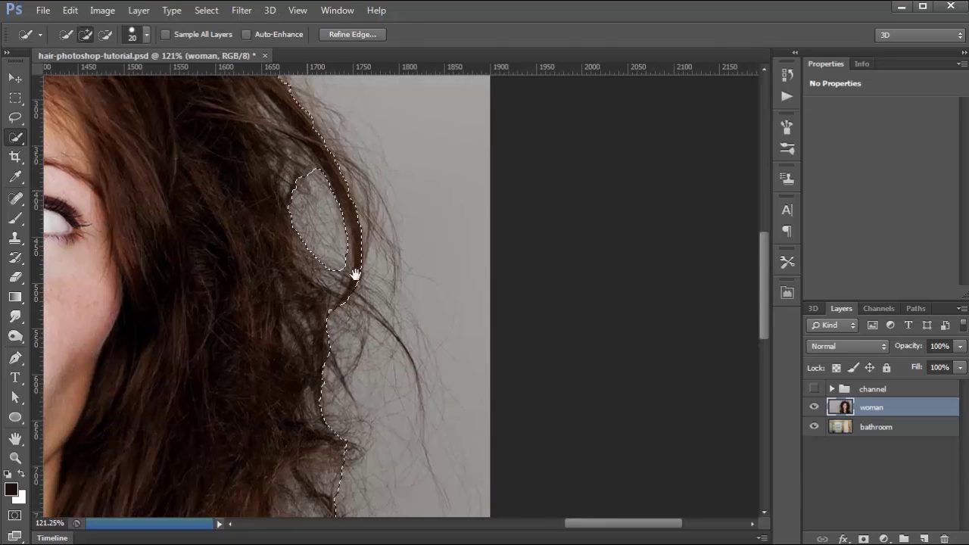
left_click_drag(441, 360, 435, 242)
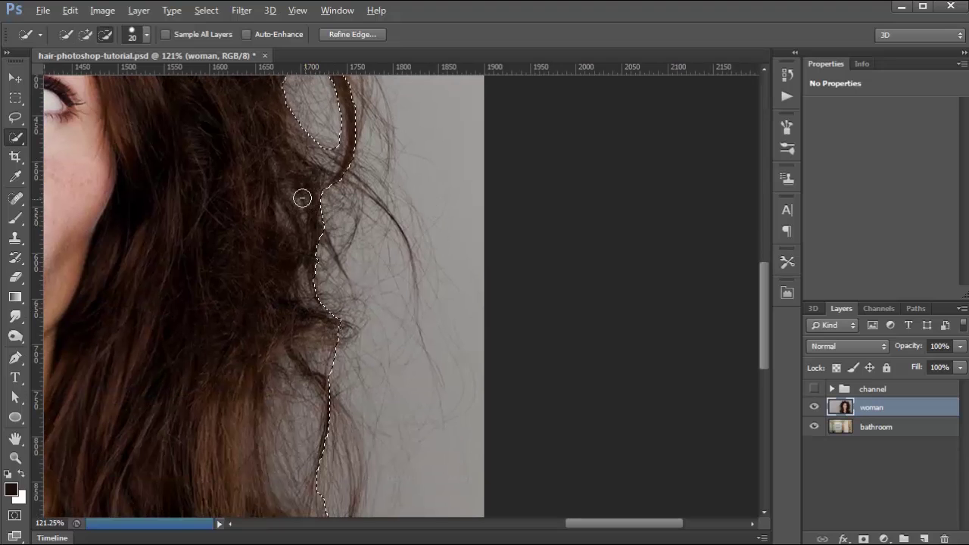
mouse_move(333, 376)
left_mouse_down()
mouse_move(310, 265)
mouse_move(322, 233)
mouse_move(293, 224)
mouse_move(300, 157)
left_mouse_up()
key("space")
left_click_drag(355, 292, 430, 138)
key("alt")
mouse_move(373, 255)
left_mouse_down()
mouse_move(404, 372)
mouse_move(387, 217)
left_mouse_up()
- Add the bare shoulder at the lower right of the woman to the selection
key("space")
left_click_drag(510, 408, 469, 243)
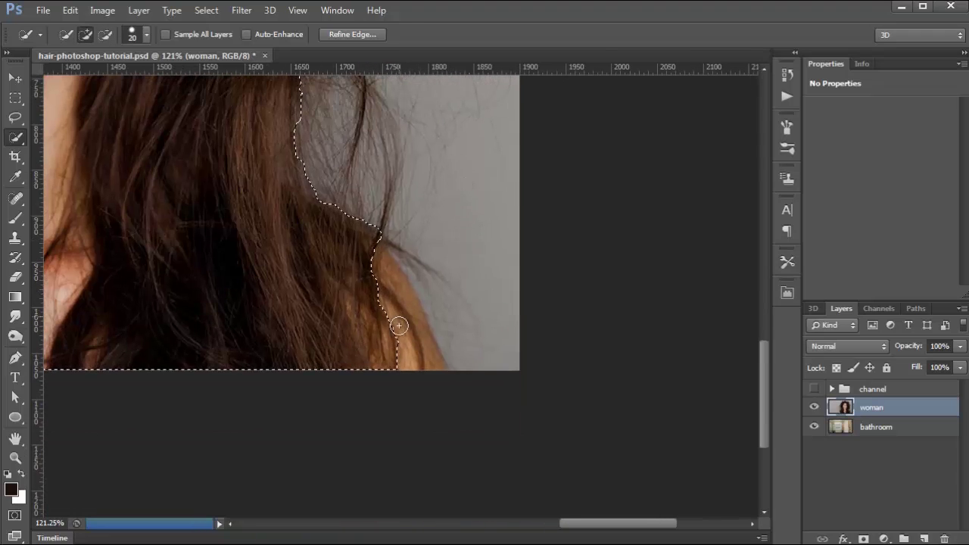
left_click_drag(368, 262, 419, 381)
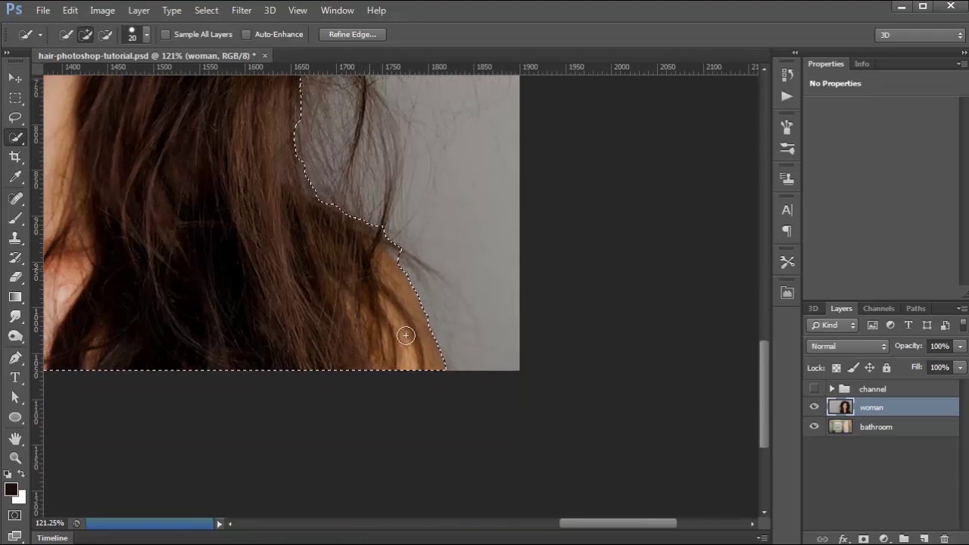
- Add a layer mask to the woman layer from the current selection
key("alt")
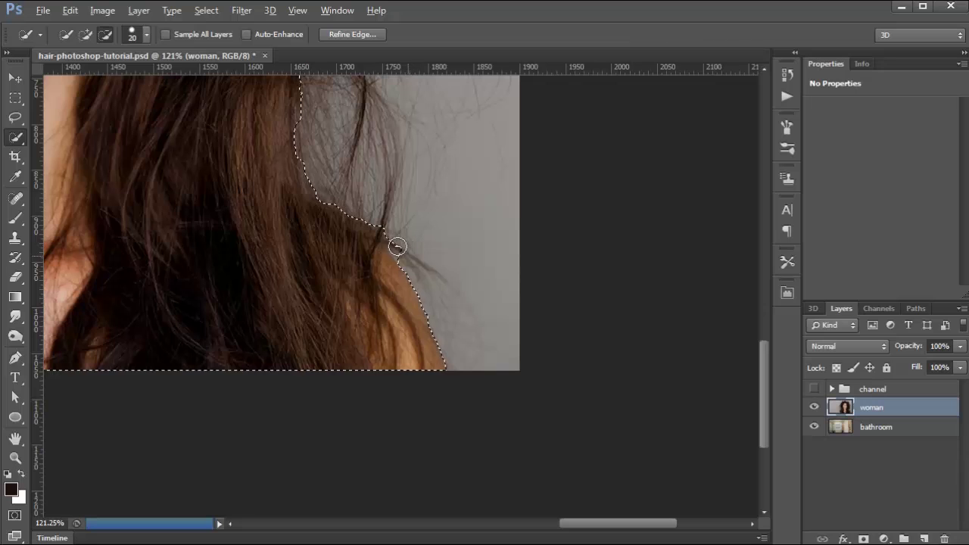
scroll(312, 256, "down", 5)
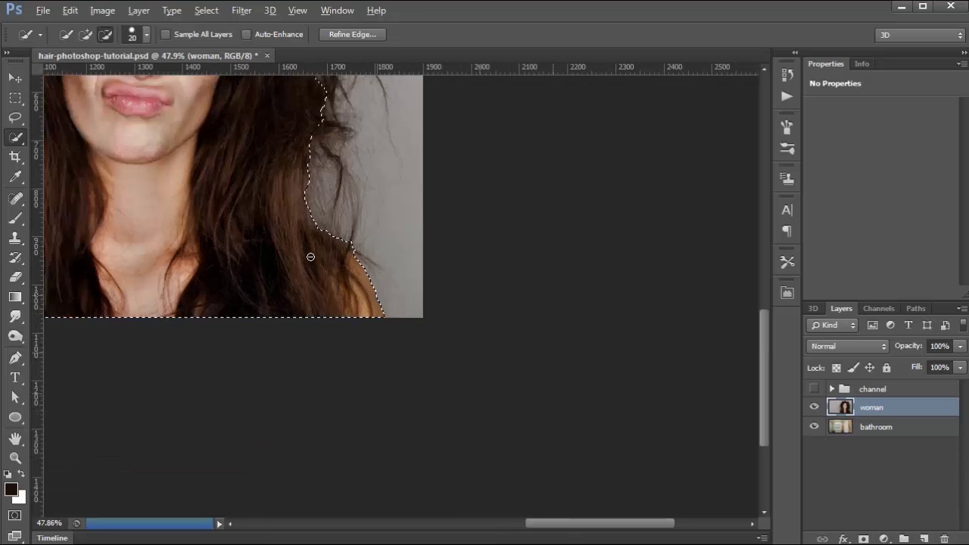
scroll(537, 319, "up", 1)
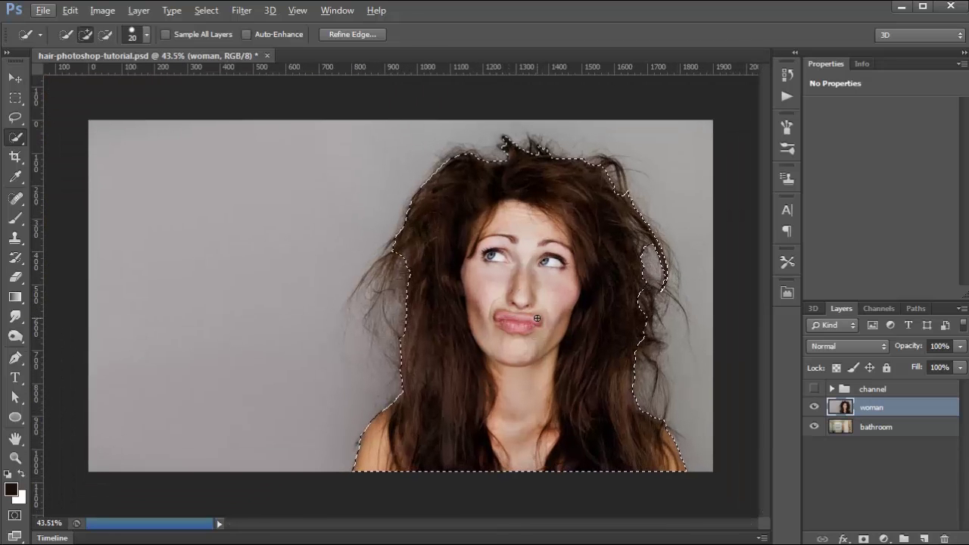
key("alt")
scroll(553, 340, "down", 2)
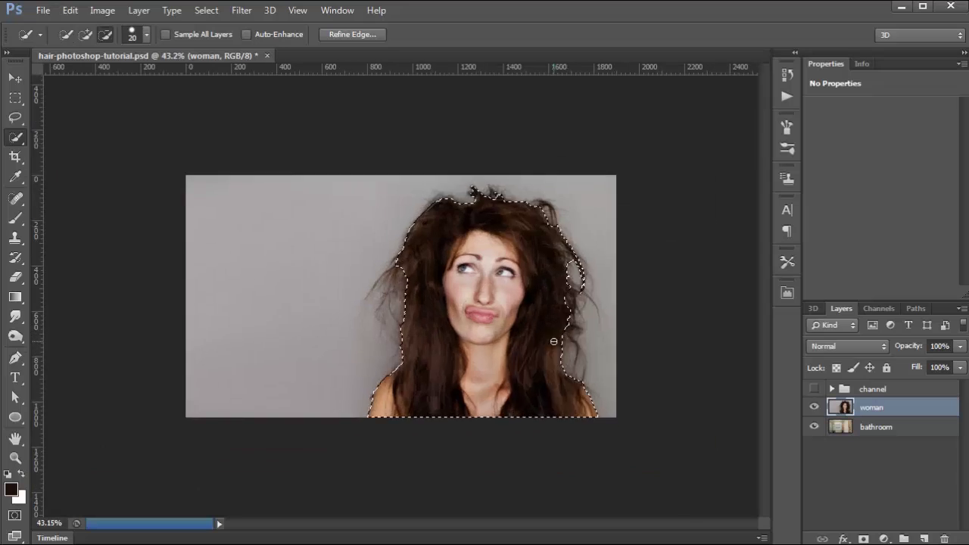
scroll(553, 341, "up", 4)
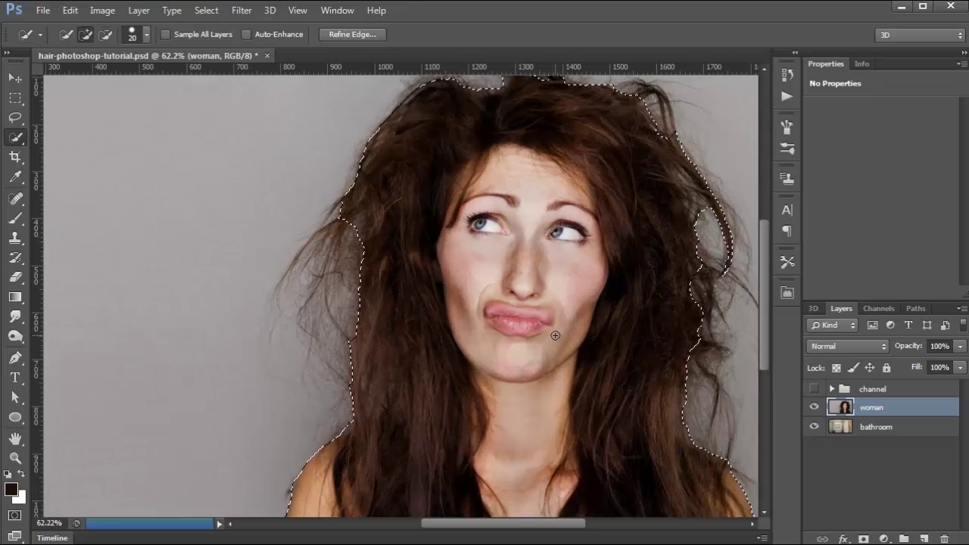
left_click_drag(638, 190, 549, 170)
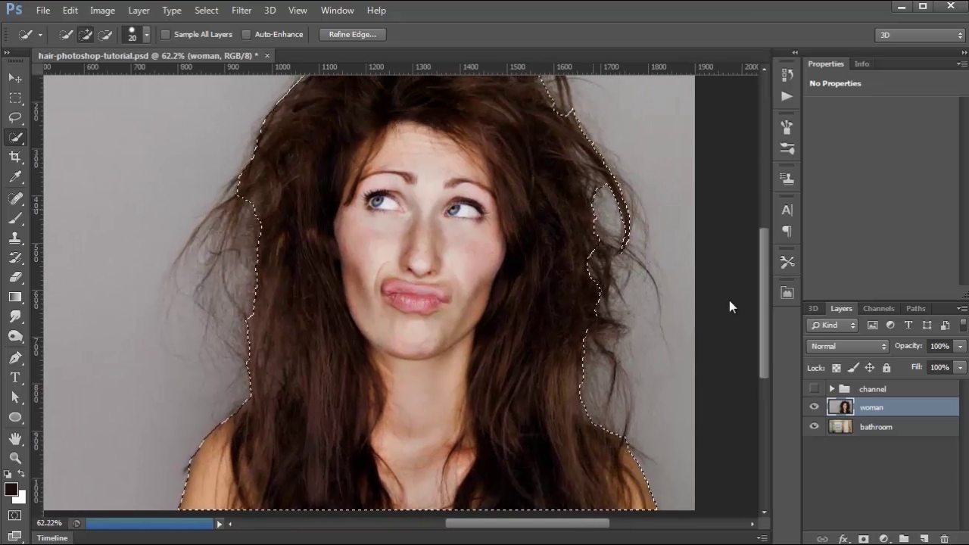
left_click(864, 539)
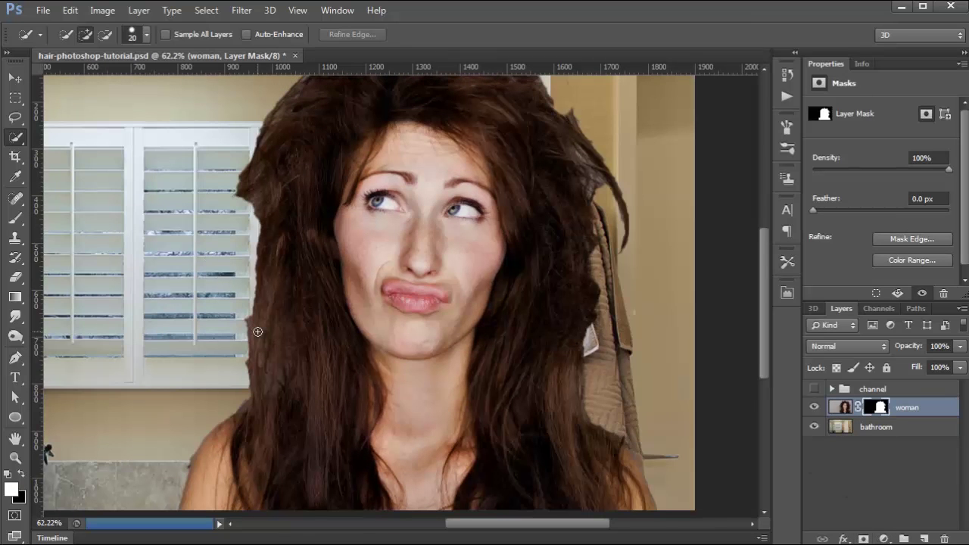
- Refine the woman's mask edge by brushing along the hair outline with a size 92 Refine Radius brush, and output it to the layer mask
scroll(257, 330, "down", 2)
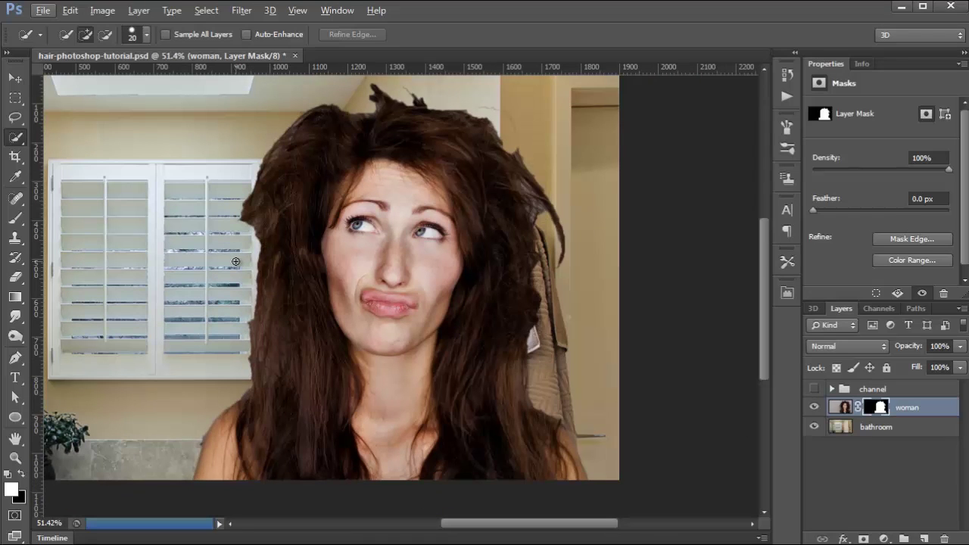
left_click(895, 238)
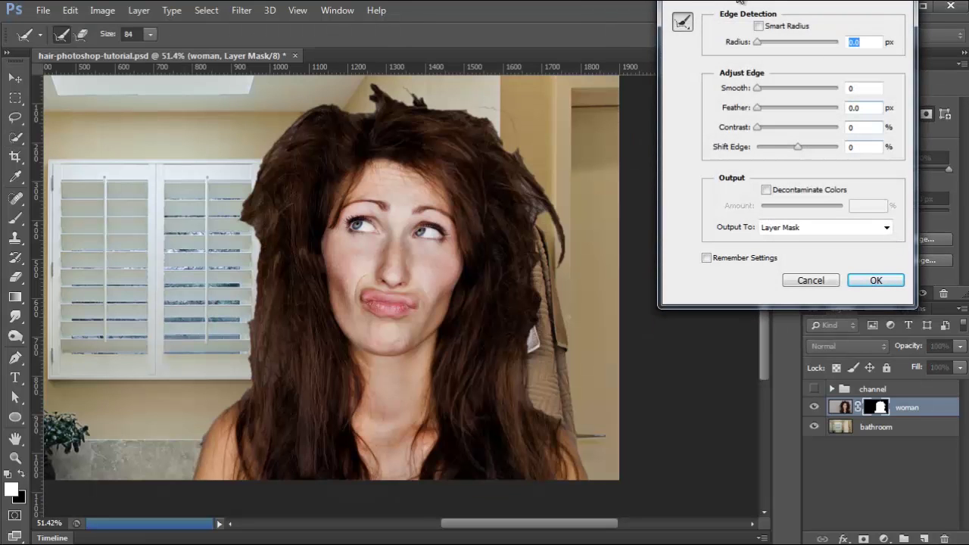
left_click_drag(774, 1, 724, 100)
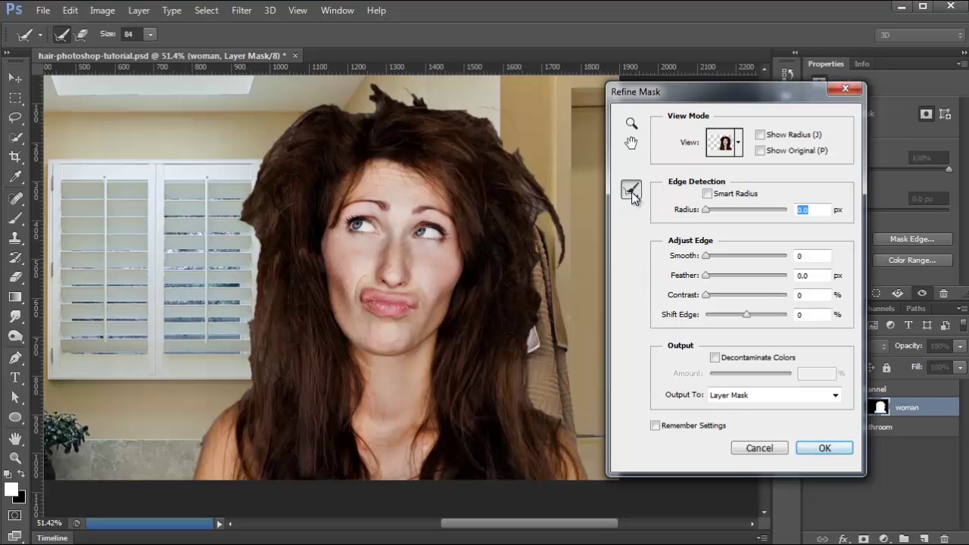
left_click_drag(690, 88, 753, 84)
left_click(152, 39)
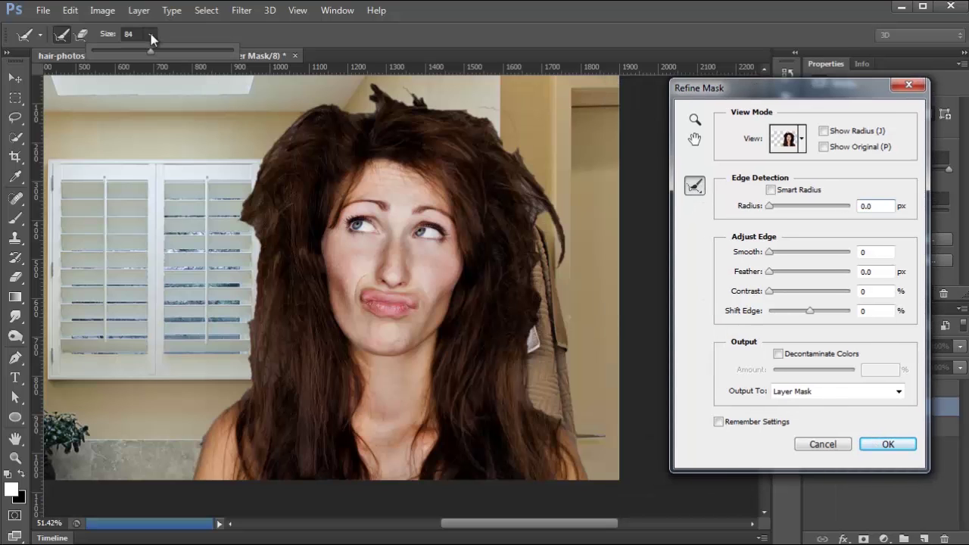
mouse_move(157, 52)
left_mouse_down()
mouse_move(179, 57)
mouse_move(157, 58)
left_mouse_up()
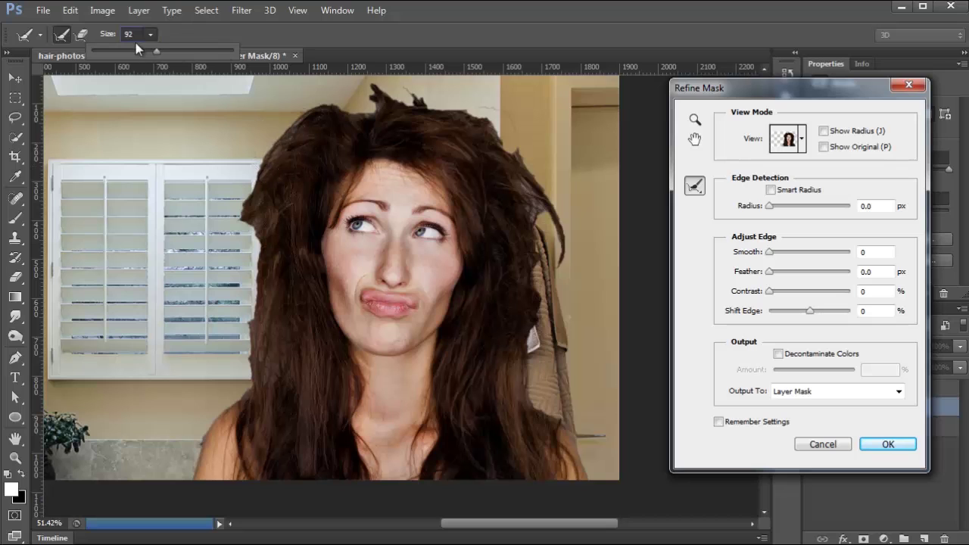
key("Return")
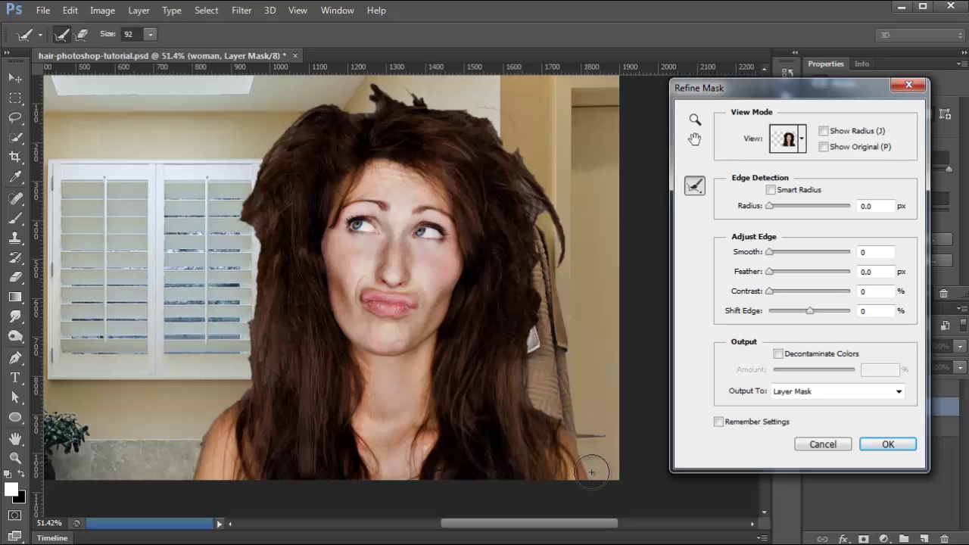
mouse_move(586, 473)
left_mouse_down()
mouse_move(575, 437)
mouse_move(541, 409)
mouse_move(560, 415)
mouse_move(560, 382)
mouse_move(538, 354)
mouse_move(536, 395)
mouse_move(531, 330)
mouse_move(552, 355)
mouse_move(547, 319)
mouse_move(575, 337)
mouse_move(563, 342)
mouse_move(569, 314)
mouse_move(549, 301)
mouse_move(550, 284)
mouse_move(589, 300)
mouse_move(580, 346)
mouse_move(550, 318)
mouse_move(558, 380)
mouse_move(610, 361)
mouse_move(584, 295)
mouse_move(554, 271)
mouse_move(529, 177)
mouse_move(557, 255)
mouse_move(566, 208)
mouse_move(578, 258)
mouse_move(491, 103)
mouse_move(487, 122)
mouse_move(452, 97)
mouse_move(464, 102)
mouse_move(391, 90)
mouse_move(326, 101)
mouse_move(355, 109)
mouse_move(281, 129)
mouse_move(252, 157)
mouse_move(231, 244)
mouse_move(198, 288)
mouse_move(184, 292)
mouse_move(193, 272)
mouse_move(161, 305)
mouse_move(216, 305)
mouse_move(202, 322)
mouse_move(237, 319)
mouse_move(254, 243)
mouse_move(266, 229)
mouse_move(246, 389)
mouse_move(193, 435)
mouse_move(176, 507)
mouse_move(236, 363)
mouse_move(213, 356)
mouse_move(249, 156)
mouse_move(320, 100)
mouse_move(403, 90)
mouse_move(472, 122)
mouse_move(499, 182)
mouse_move(540, 453)
mouse_move(562, 504)
mouse_move(537, 491)
left_mouse_up()
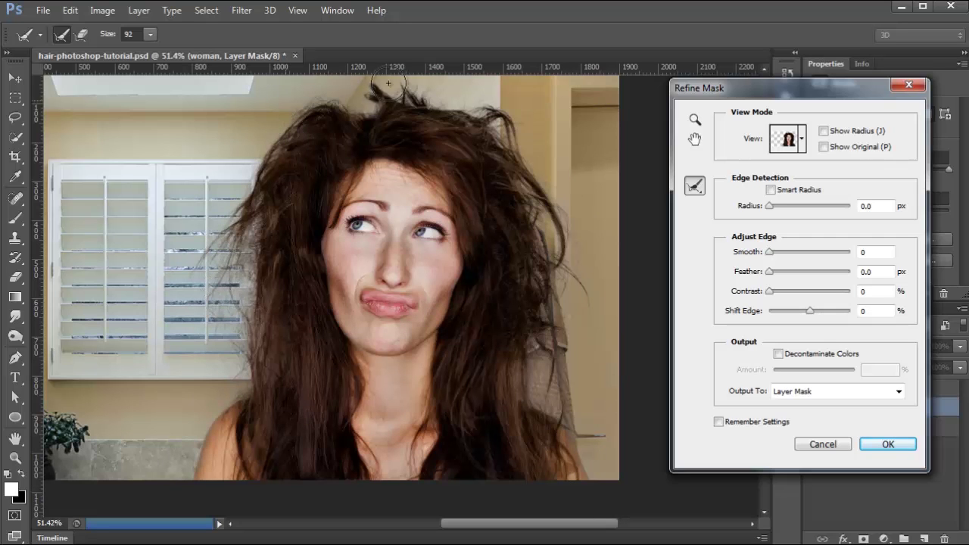
left_click(895, 448)
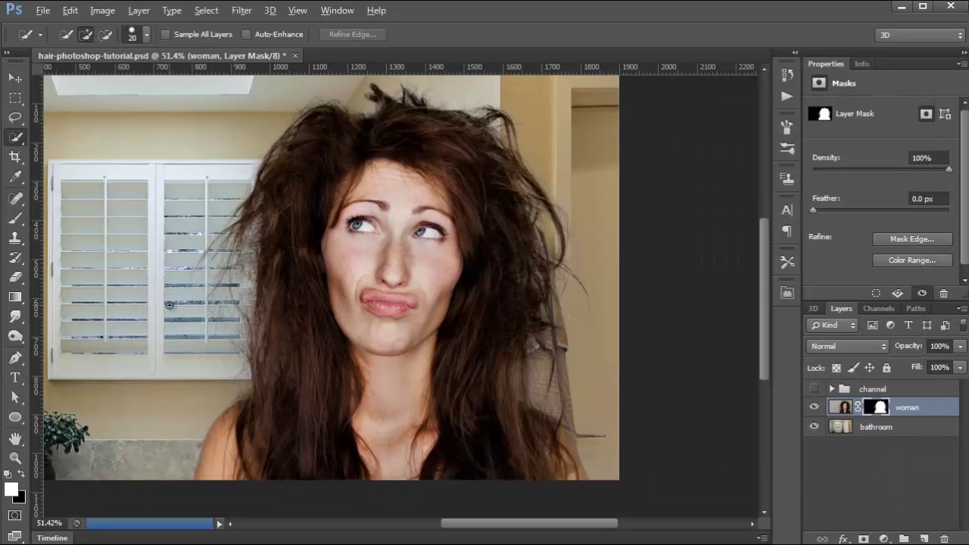
- Examine the refined hair edges against the shutters on one side and the hanging towel on the other
scroll(189, 310, "up", 6)
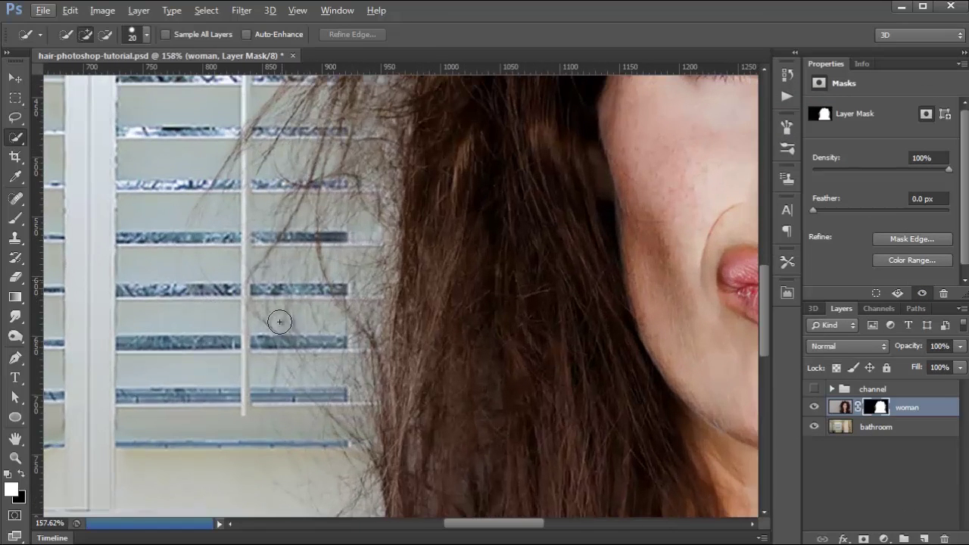
scroll(405, 232, "down", 6)
scroll(481, 227, "up", 10)
scroll(482, 227, "up", 3)
scroll(497, 300, "right", 5)
scroll(461, 311, "down", 8)
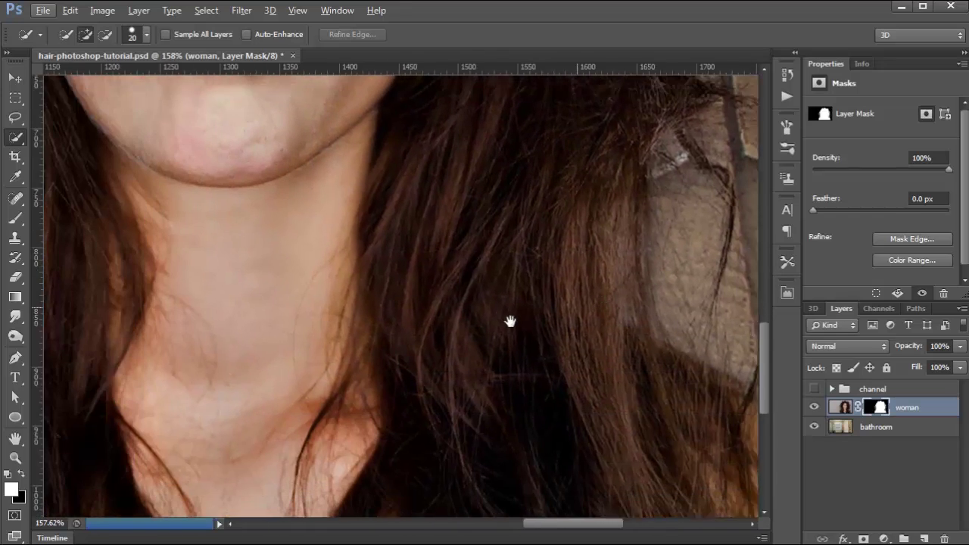
scroll(353, 268, "down", 5)
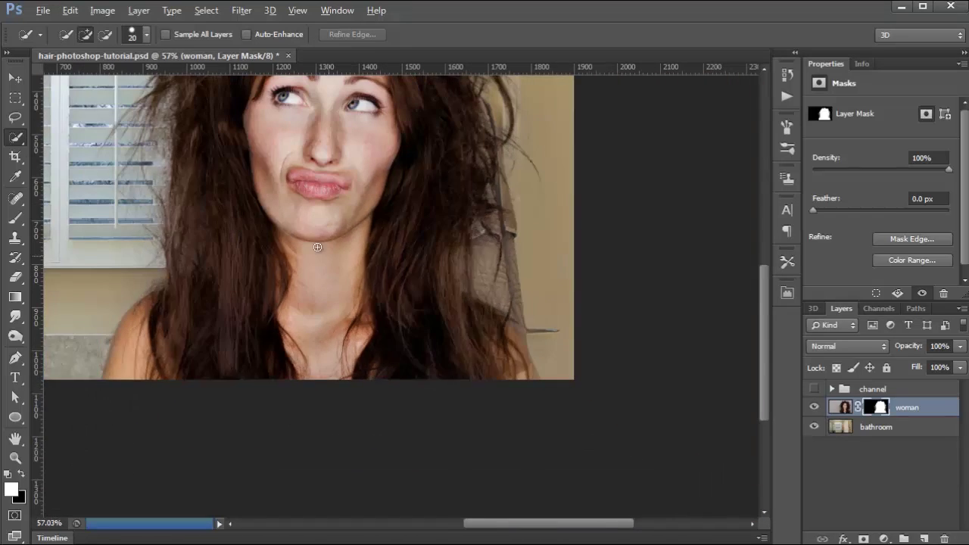
scroll(317, 246, "up", 3)
scroll(379, 273, "left", 3)
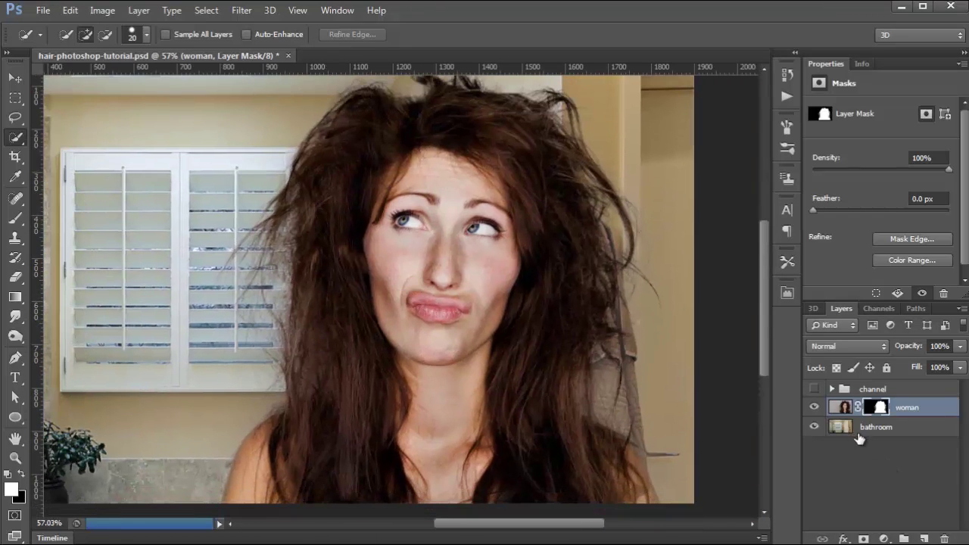
- Duplicate the masked woman layer and fill its mask's outline with the dark brown foreground colour on a new layer above, leaving nothing selected
key("ctrl+j")
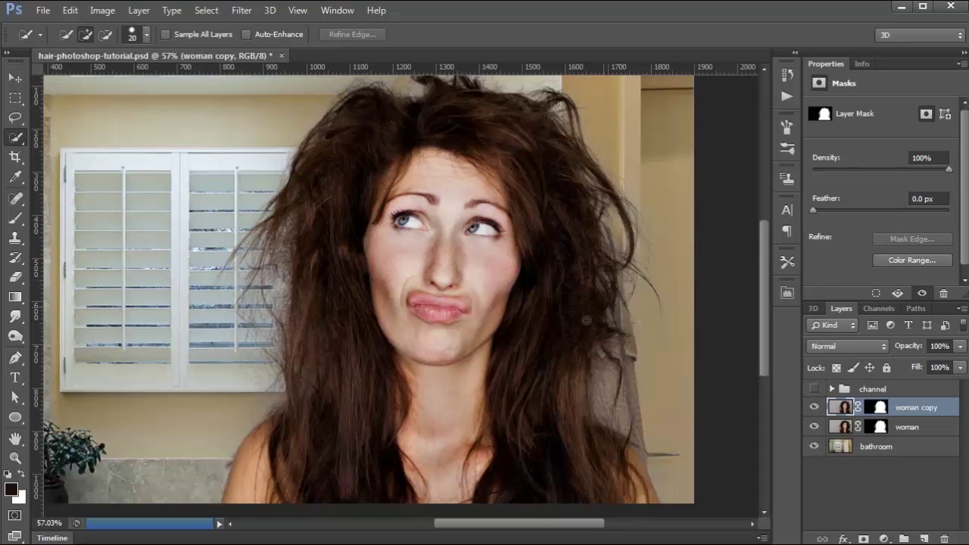
left_click(879, 410, "ctrl")
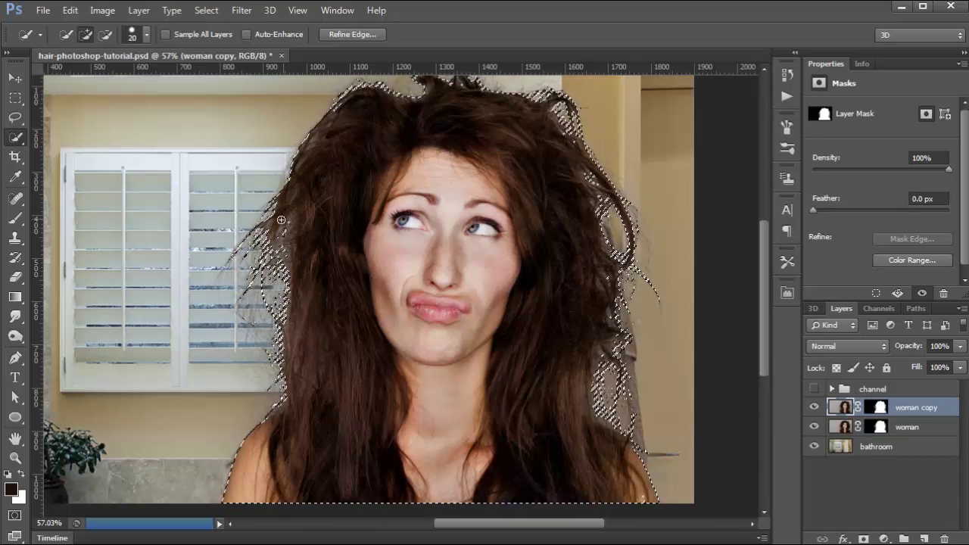
left_click(923, 539)
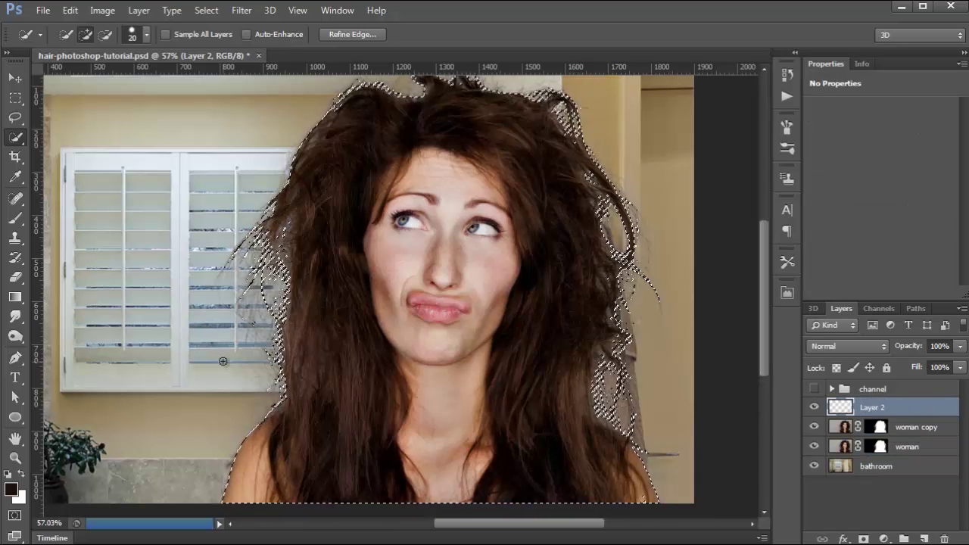
key("alt+BackSpace")
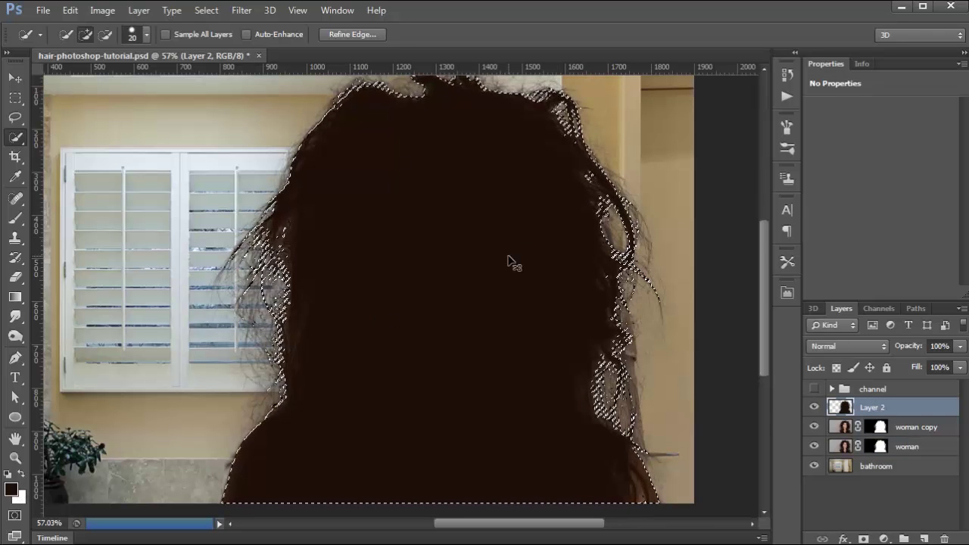
key("ctrl+d")
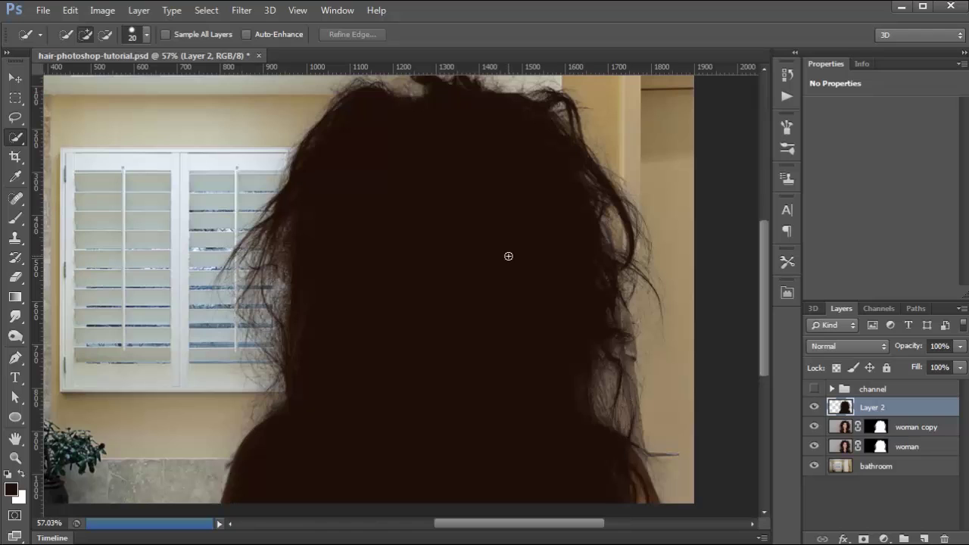
- Hide the dark fill behind a black mask and paint it back in white, brush size 70, over the loose hair beside the shutters
left_click(863, 539, "alt")
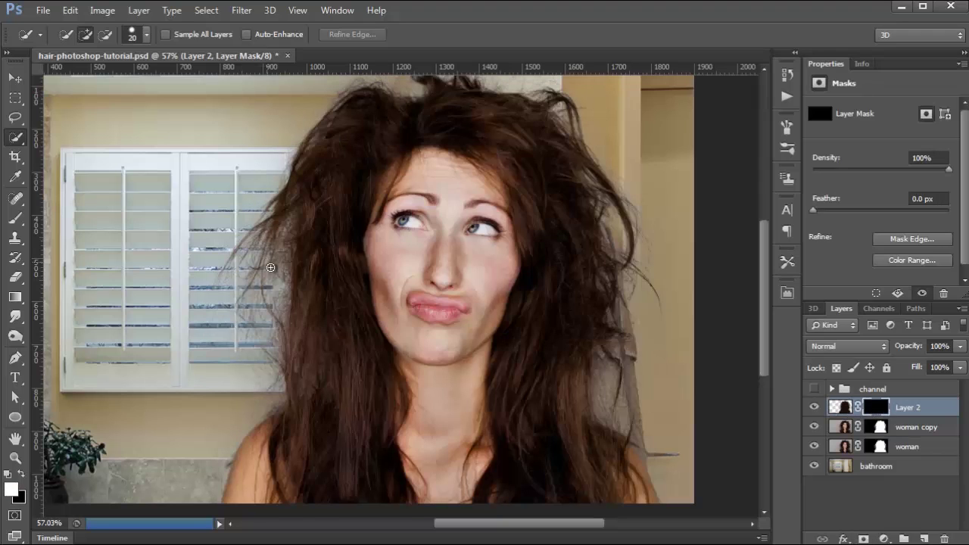
key("b")
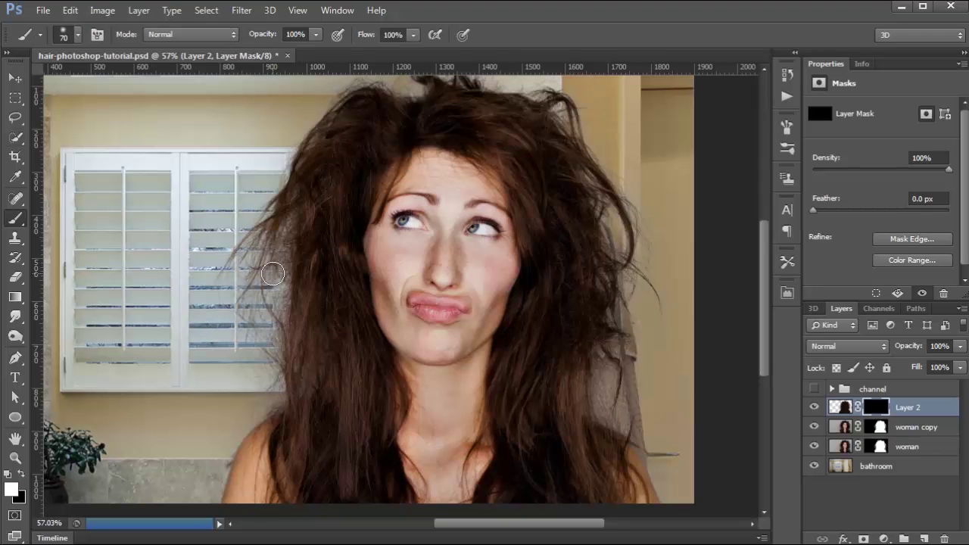
mouse_move(271, 275)
left_mouse_down()
mouse_move(253, 314)
mouse_move(238, 302)
mouse_move(252, 343)
mouse_move(232, 277)
left_mouse_up()
scroll(227, 292, "up", 5)
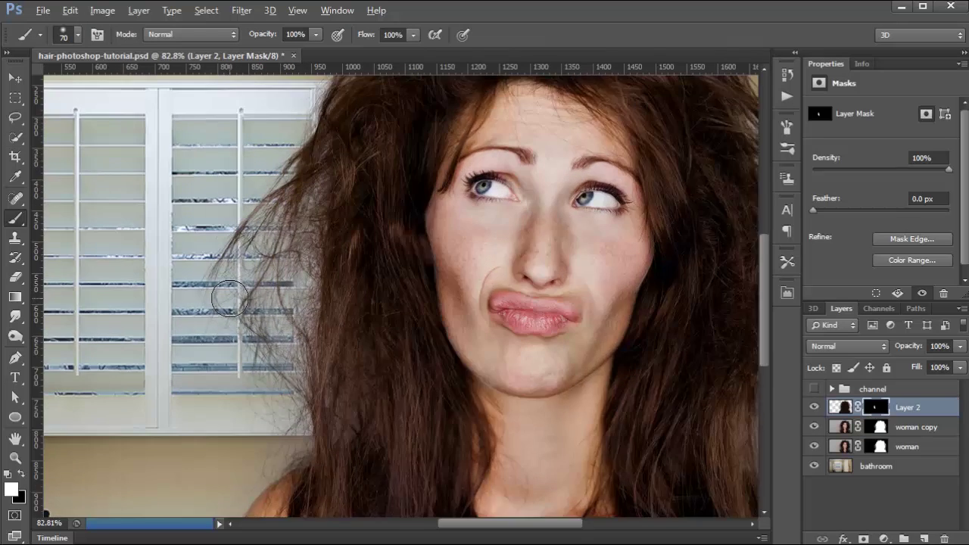
mouse_move(265, 167)
left_mouse_down()
mouse_move(325, 322)
mouse_move(278, 405)
left_mouse_up()
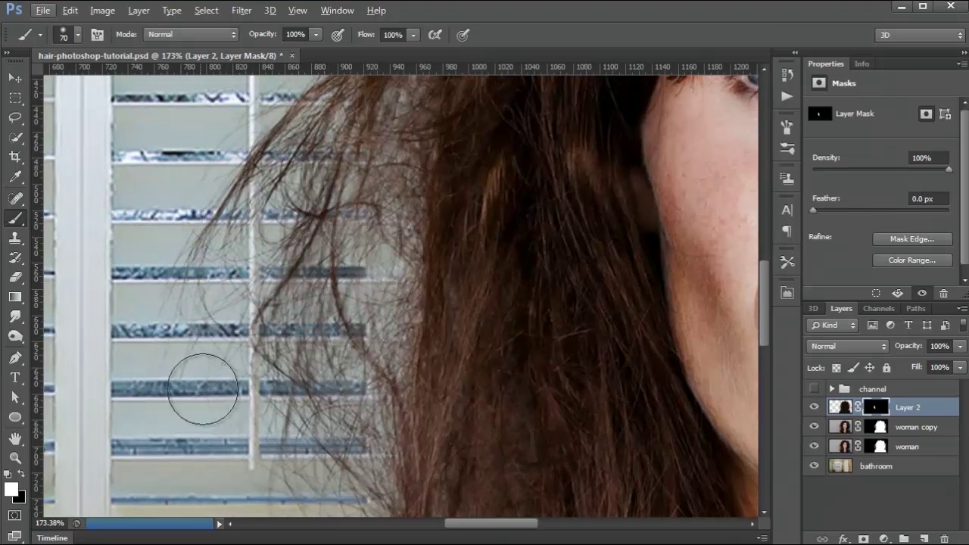
- Paint white on the fill layer's mask over the fine wisps between the shutters' lower edge and the left shoulder
scroll(199, 389, "down", 5)
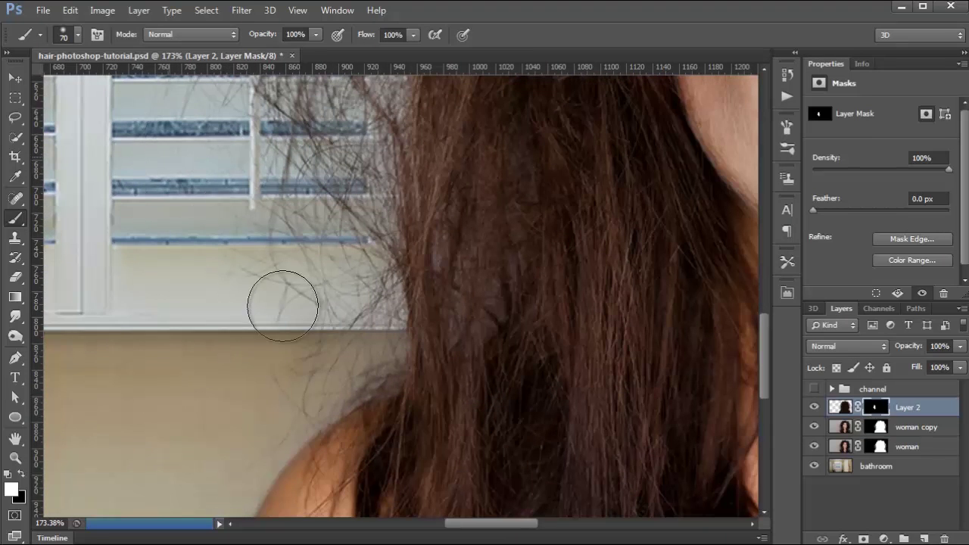
left_click_drag(217, 421, 371, 213)
mouse_move(420, 260)
left_mouse_down()
mouse_move(396, 374)
mouse_move(442, 427)
left_mouse_up()
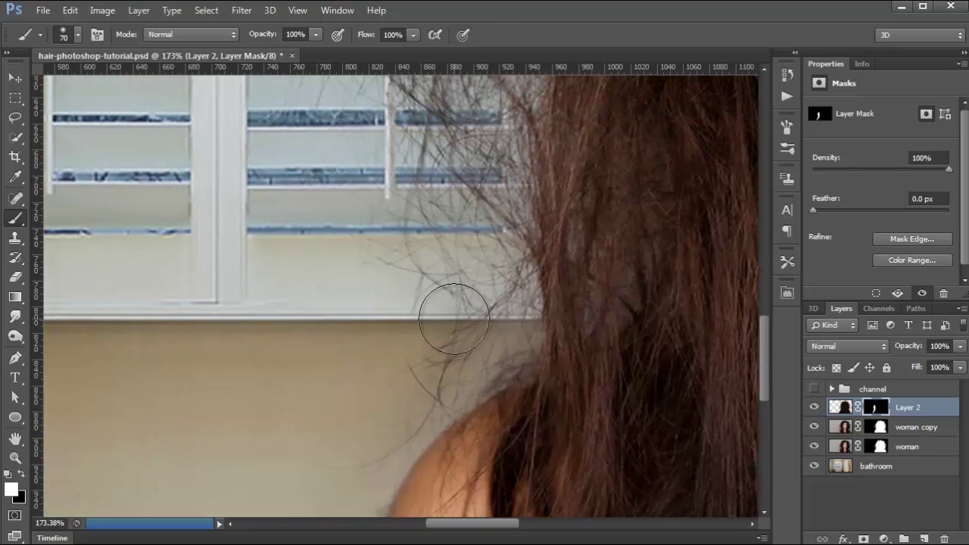
mouse_move(429, 265)
left_mouse_down()
mouse_move(424, 285)
mouse_move(436, 313)
left_mouse_up()
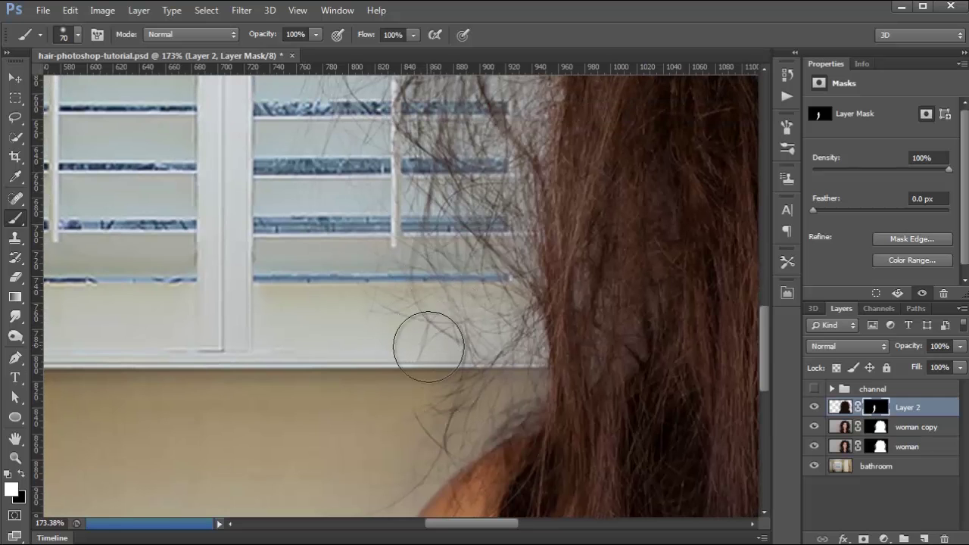
- Paint white on the fill layer's mask along the hair edge beside the shutters, up to the crown
mouse_move(441, 98)
left_mouse_down()
mouse_move(443, 189)
mouse_move(461, 261)
mouse_move(432, 318)
left_mouse_up()
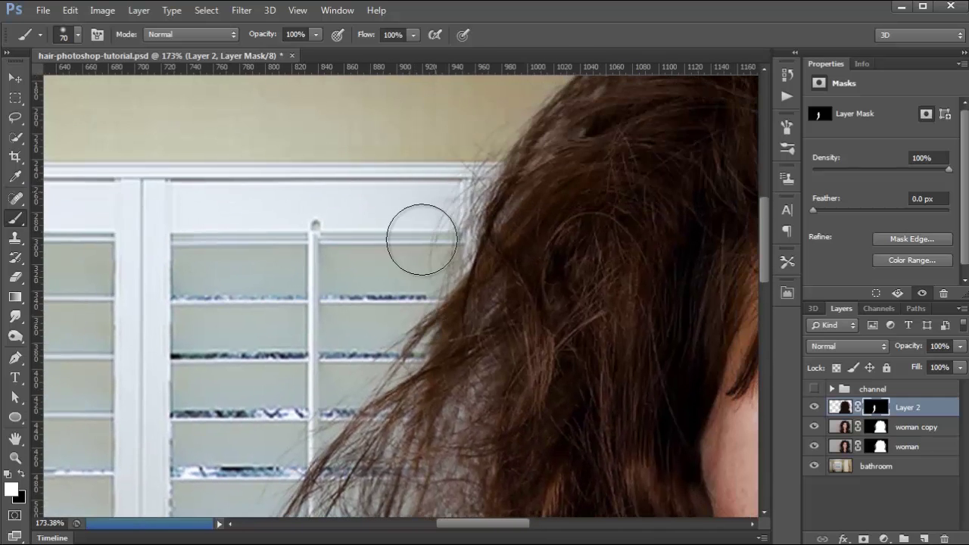
left_click_drag(411, 232, 369, 262)
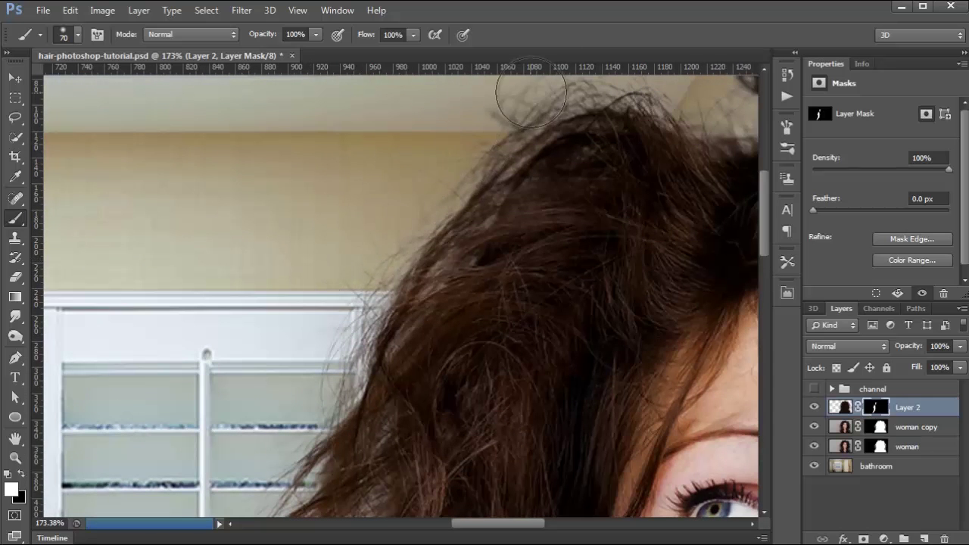
left_click_drag(593, 129, 471, 223)
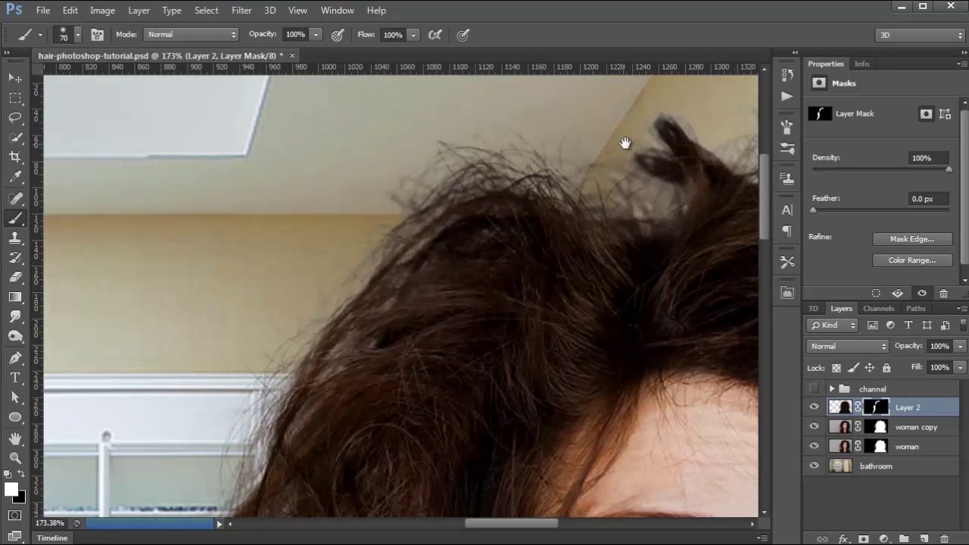
- Continue revealing the dark fill along the flyaway hair on top of the head and down the outer edge beside the doorway
left_click_drag(625, 143, 230, 203)
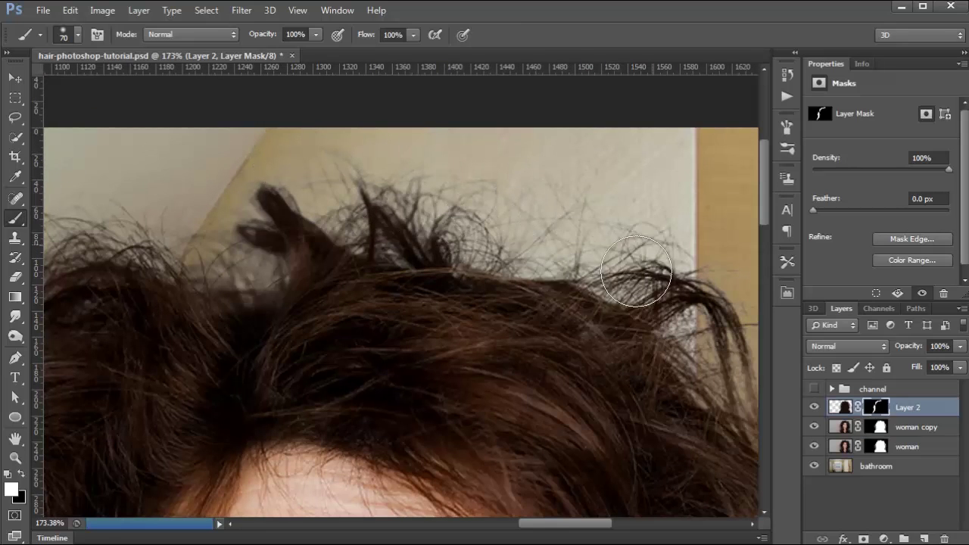
left_click_drag(683, 277, 368, 190)
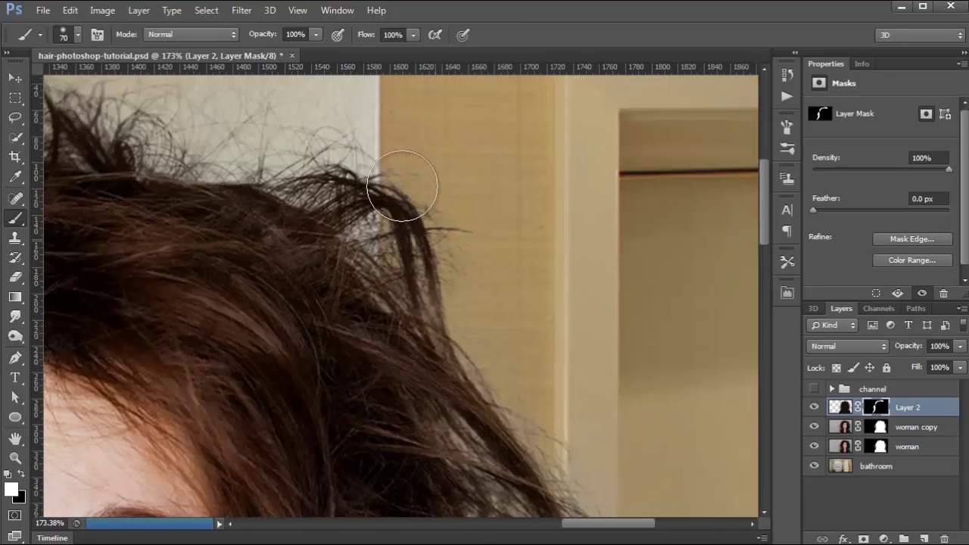
mouse_move(577, 448)
left_mouse_down()
mouse_move(445, 220)
mouse_move(339, 215)
left_mouse_up()
left_click_drag(499, 393, 474, 181)
left_click_drag(514, 404, 424, 236)
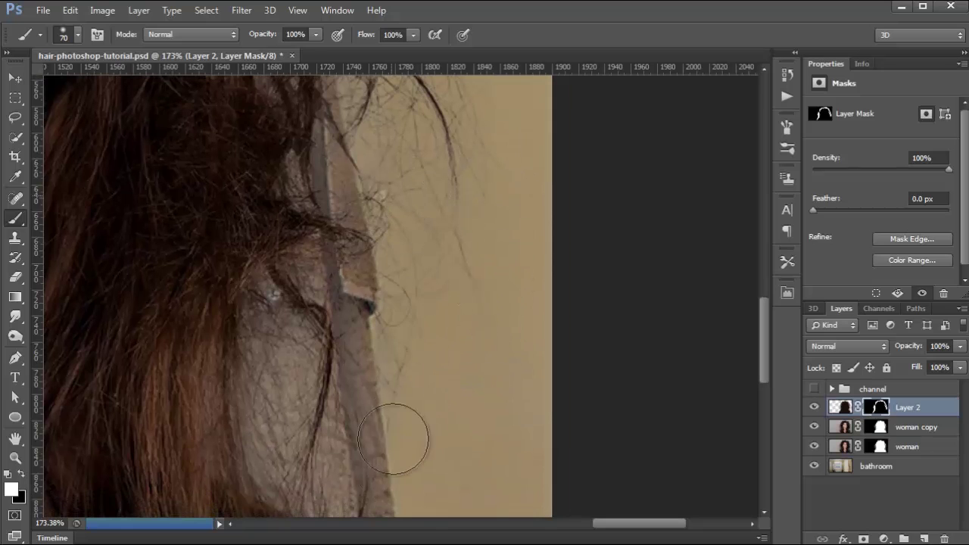
- Paint white on the fill layer's mask over the loose strands in front of the towel, down to the shoulder
left_click_drag(416, 296, 440, 171)
mouse_move(308, 212)
left_mouse_down()
mouse_move(368, 390)
mouse_move(314, 362)
mouse_move(298, 332)
mouse_move(412, 293)
mouse_move(383, 201)
left_mouse_up()
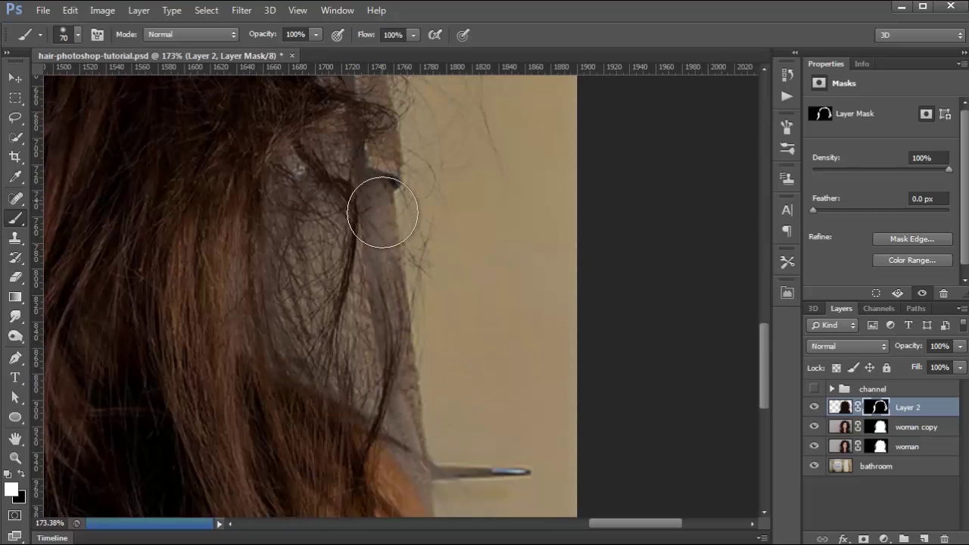
left_click_drag(489, 458, 440, 312)
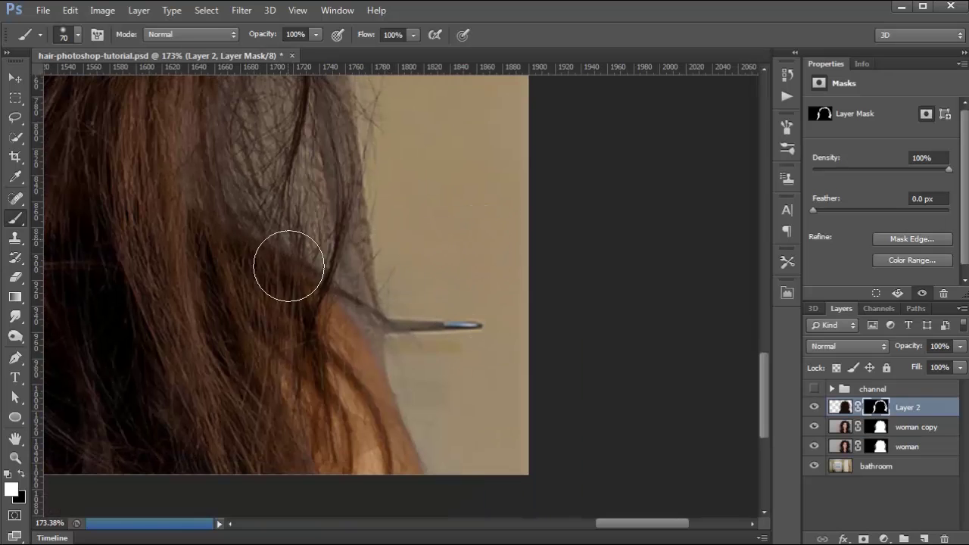
- Group the dark fill layer with both woman layers and name the group "refine edge"
scroll(309, 228, "up", 3)
scroll(322, 272, "down", 3)
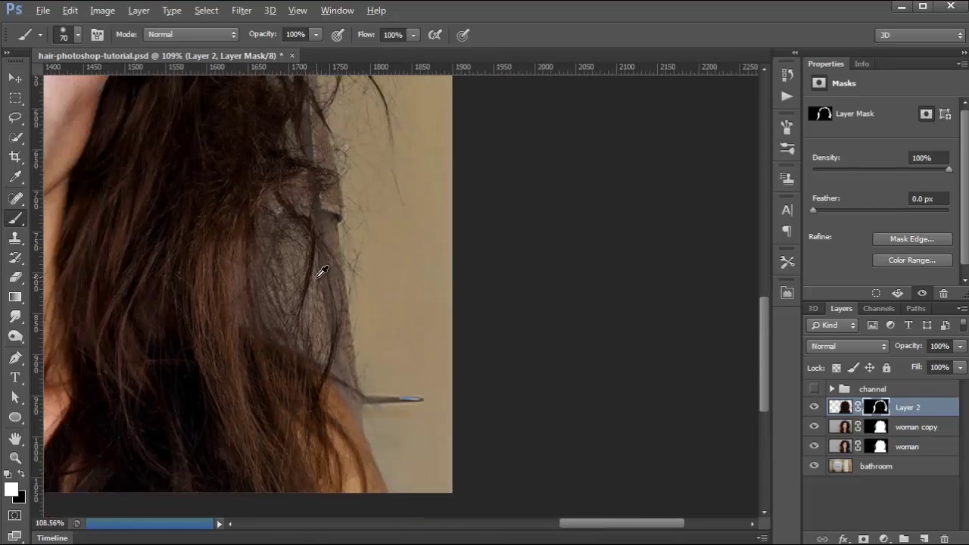
scroll(322, 273, "down", 3)
left_click_drag(194, 188, 481, 253)
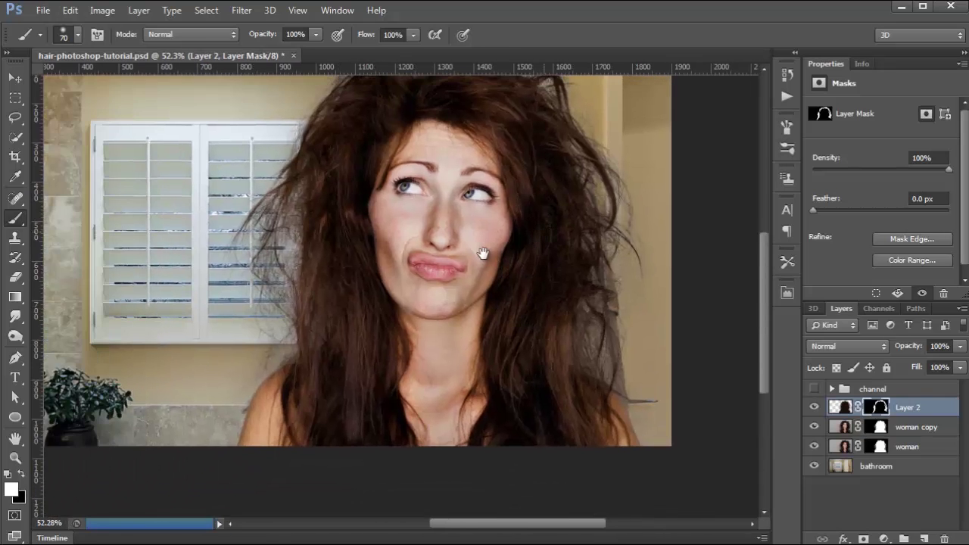
scroll(258, 272, "up", 3)
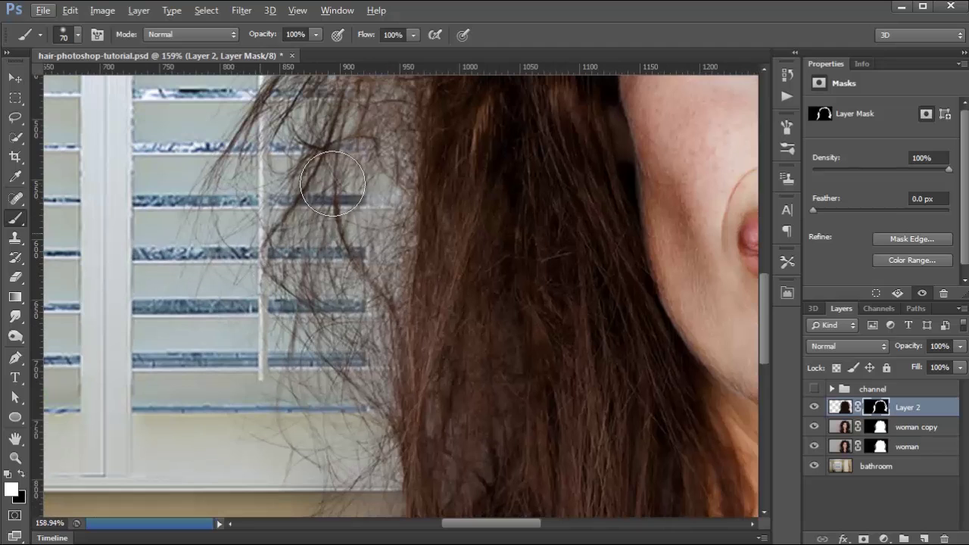
scroll(355, 253, "down", 3)
left_click(917, 448, "shift")
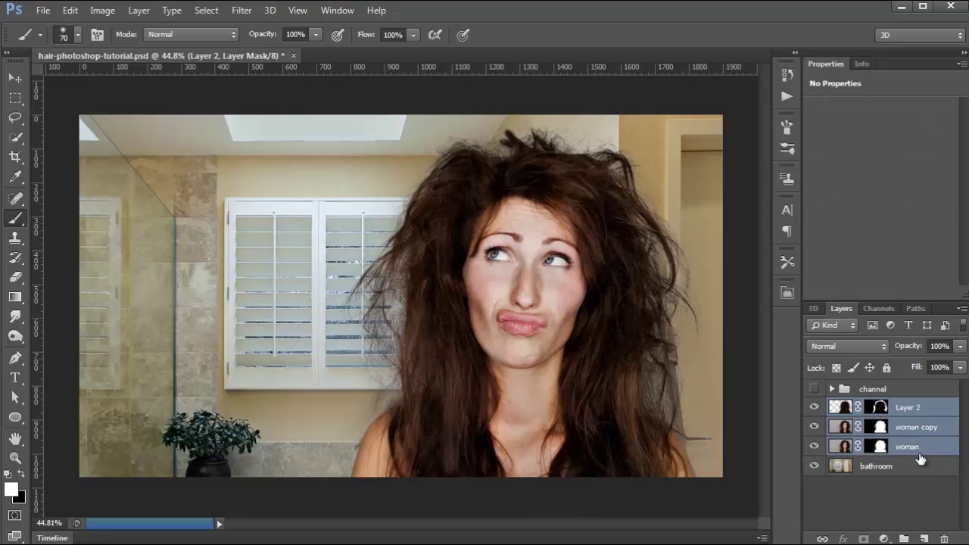
key("ctrl+g")
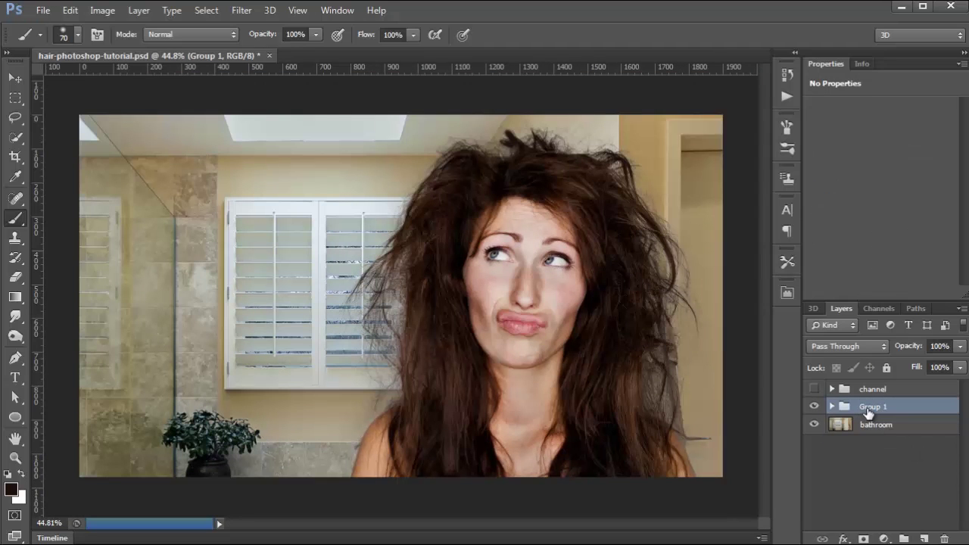
double_click(870, 407)
type("refine edge")
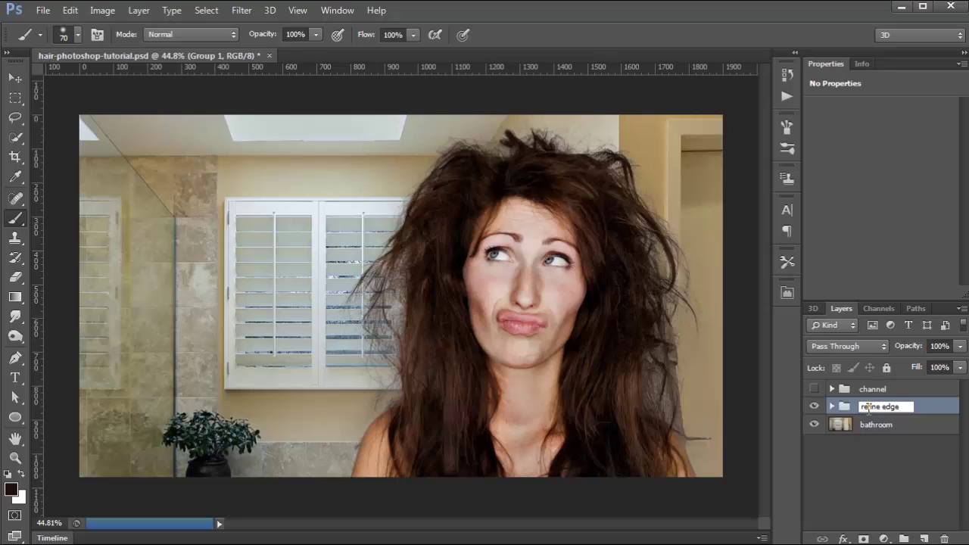
key("Return")
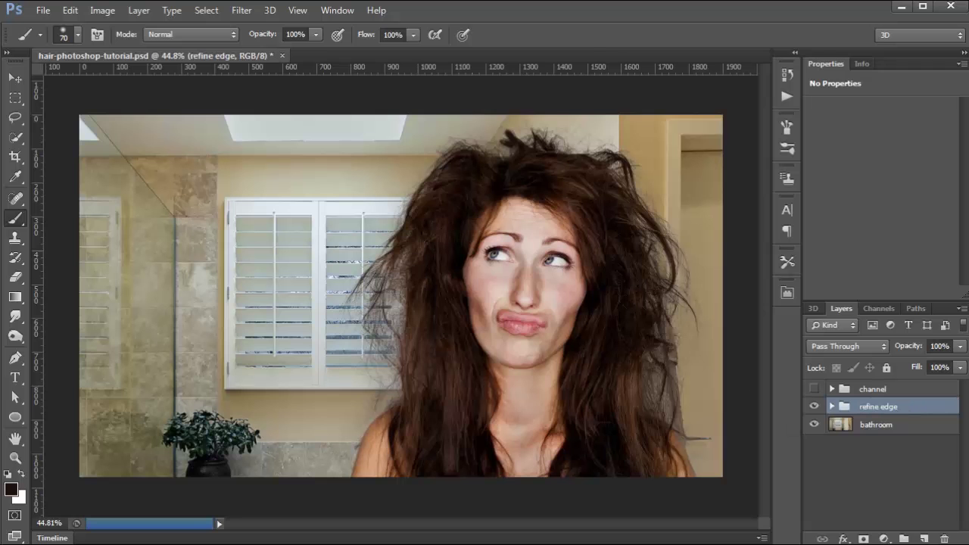
- Try moving the refine edge group slightly toward the shutters, and undo the move
left_click(15, 78)
mouse_move(475, 222)
left_mouse_down()
mouse_move(281, 214)
mouse_move(327, 227)
mouse_move(374, 216)
mouse_move(265, 222)
mouse_move(473, 223)
mouse_move(388, 239)
mouse_move(420, 227)
mouse_move(435, 238)
left_mouse_up()
key("ctrl+z")
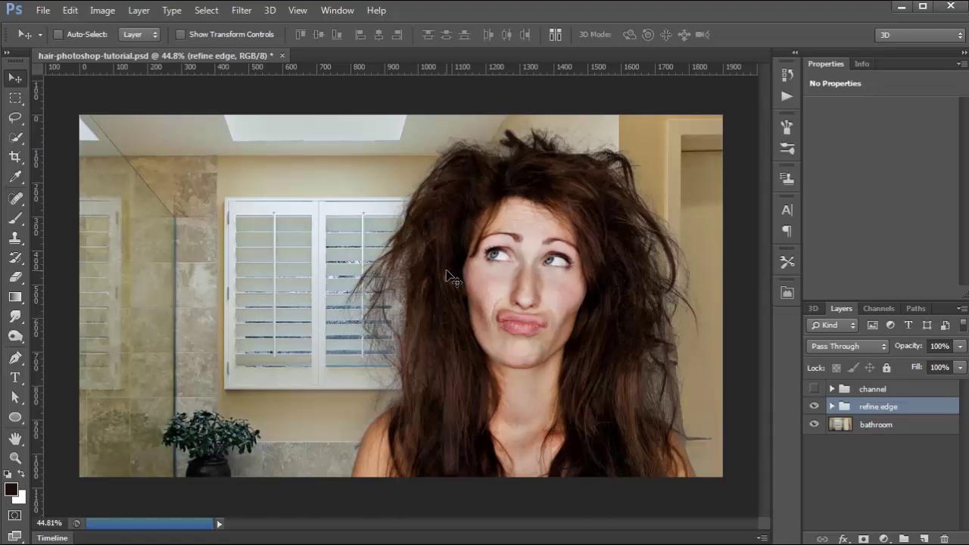
- Add a Photo Filter adjustment layer above the channel group, using Warming Filter (85) at 25% density
scroll(362, 359, "up", 5)
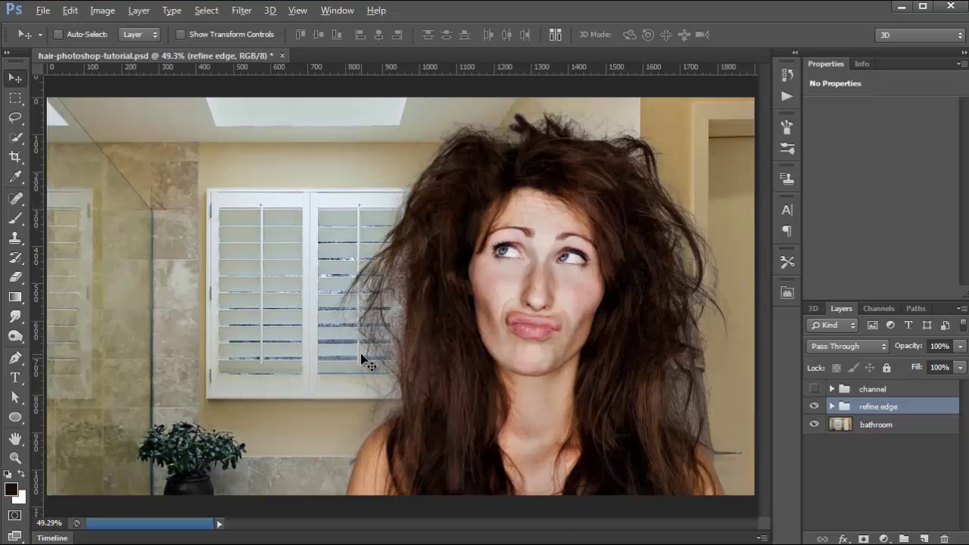
scroll(362, 359, "up", 1)
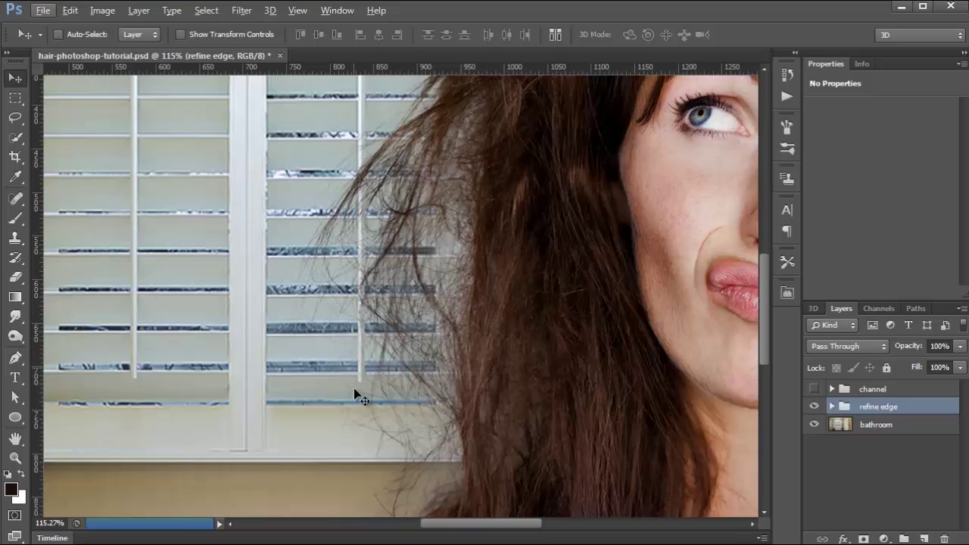
scroll(357, 341, "down", 3)
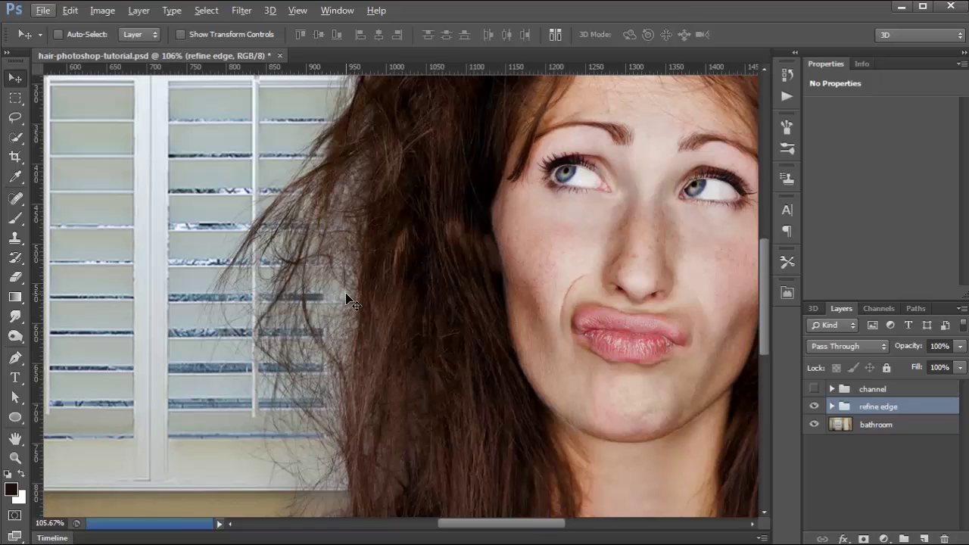
scroll(345, 293, "down", 3)
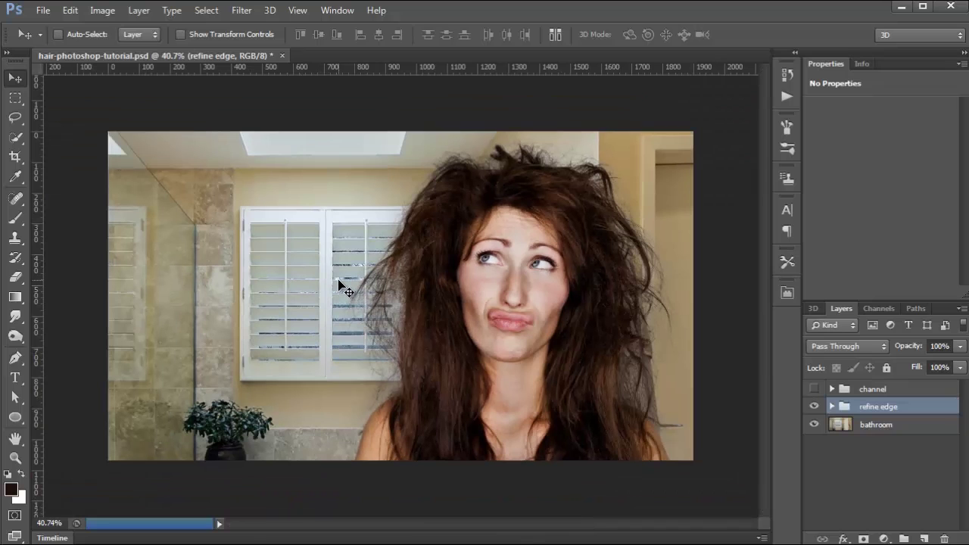
left_click(901, 389)
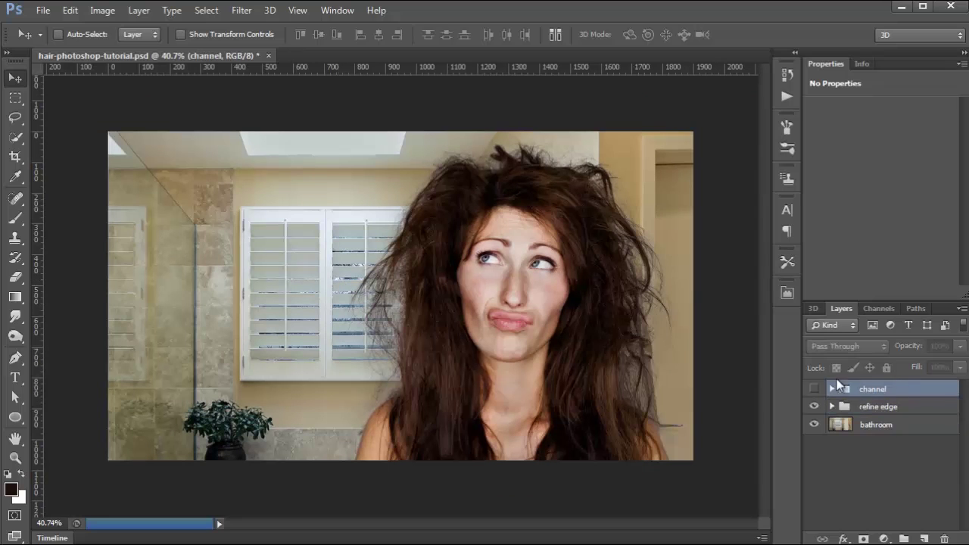
left_click(883, 538)
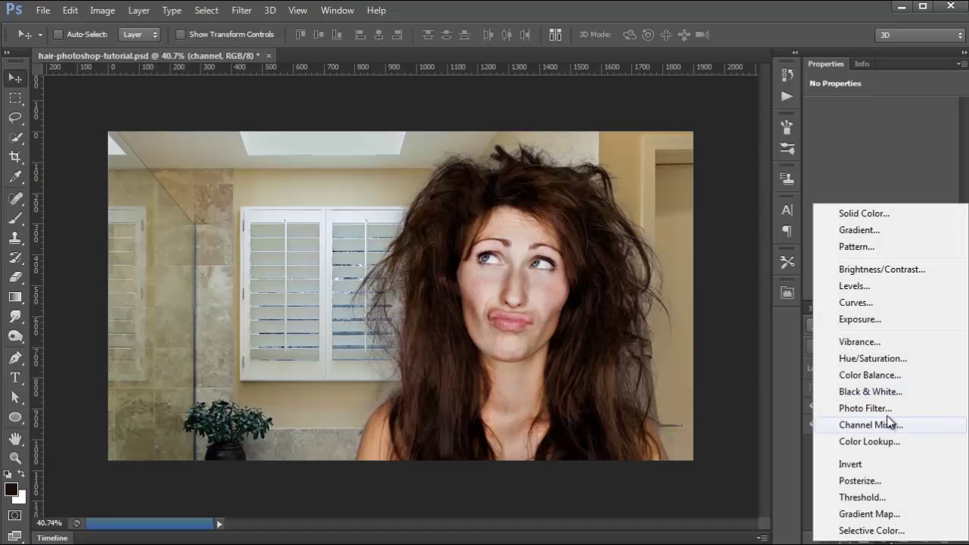
left_click(837, 405)
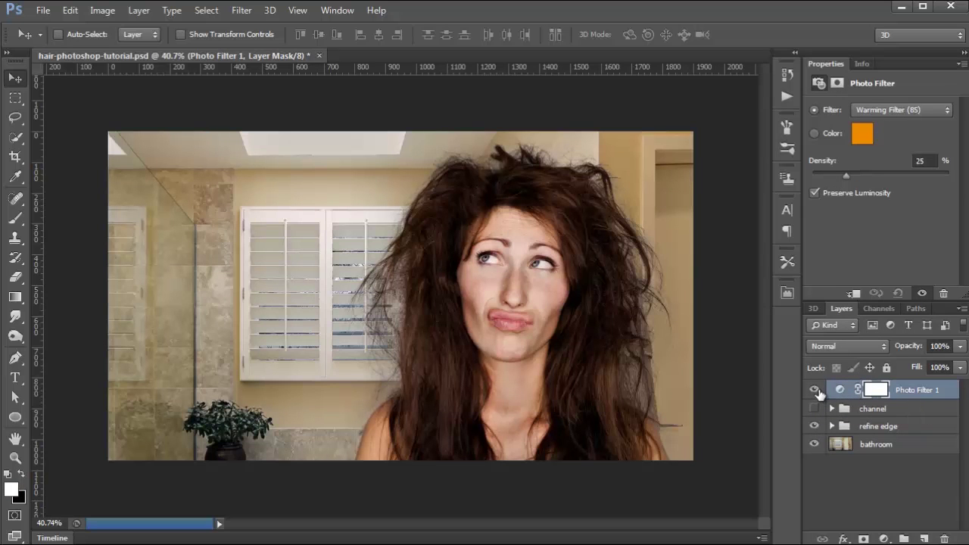
left_click(814, 390)
- Try the Cooling Filter (82) preset on the photo filter and return it to Warming Filter (85)
left_click(889, 112)
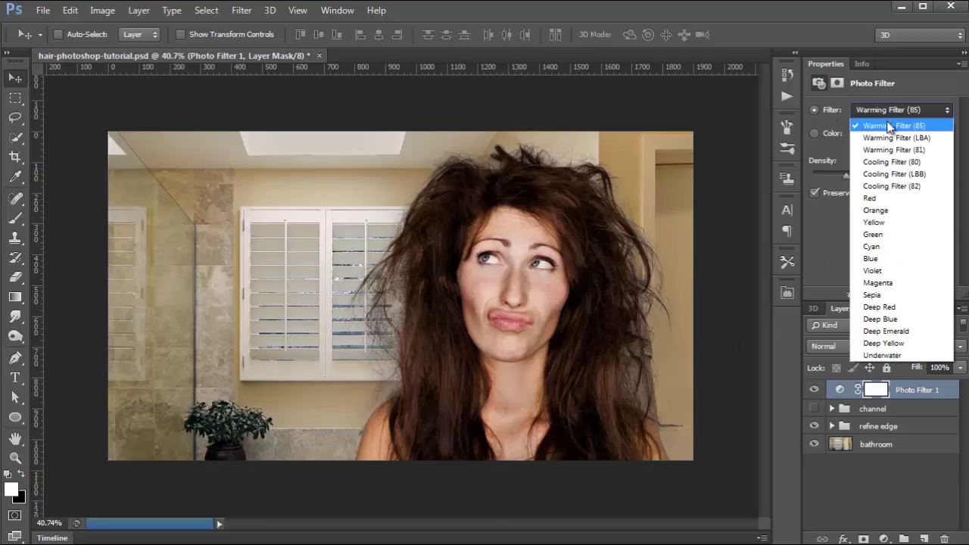
left_click(888, 186)
left_click(919, 111)
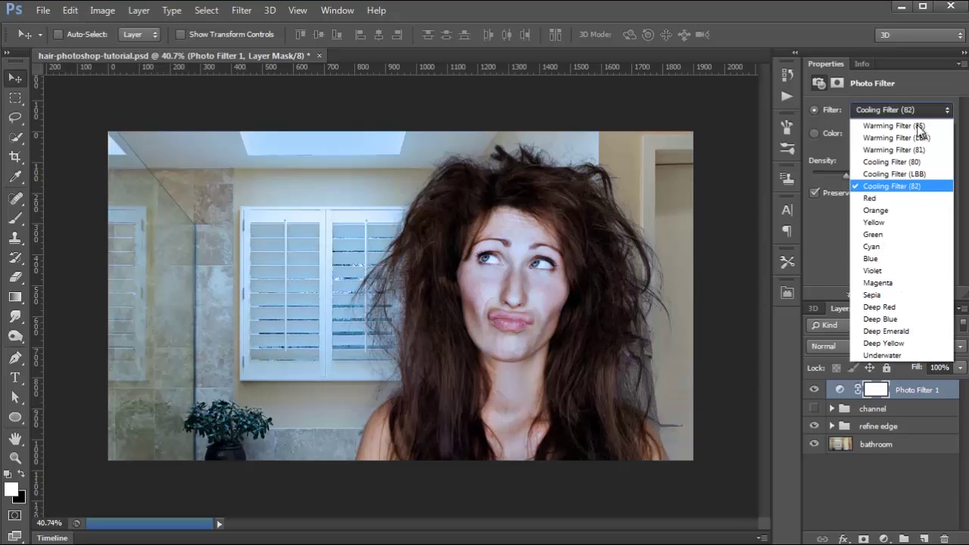
left_click(899, 126)
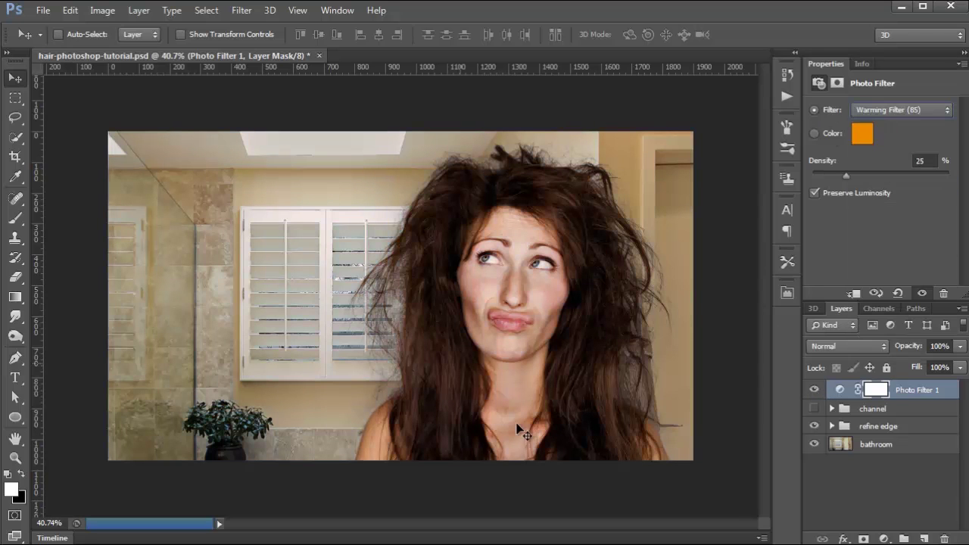
- Compare the composite with the photo filter hidden and shown, keeping the adjustment layer's opacity at 100%
left_click(814, 390)
left_click(813, 390)
left_click(959, 346)
mouse_move(960, 364)
left_mouse_down()
mouse_move(941, 365)
mouse_move(964, 364)
left_mouse_up()
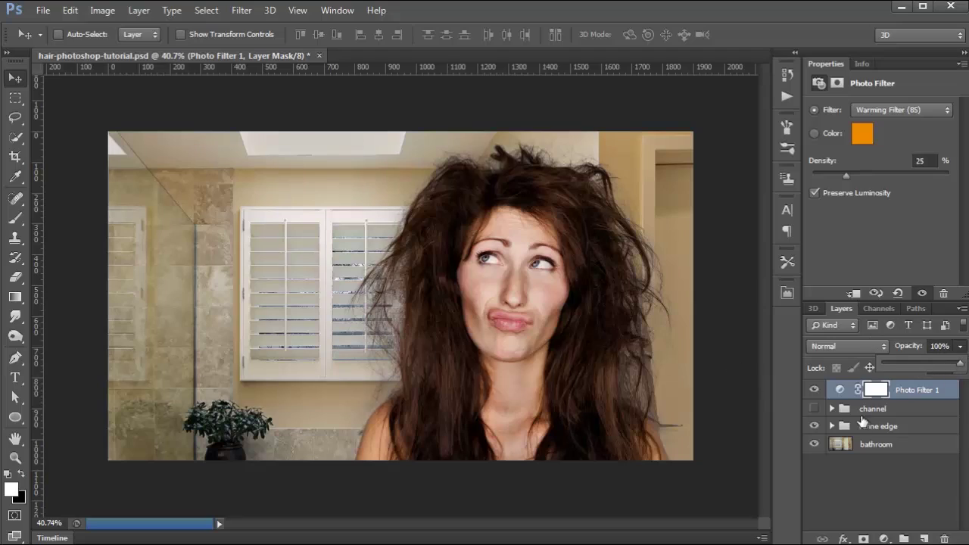
left_click(839, 389)
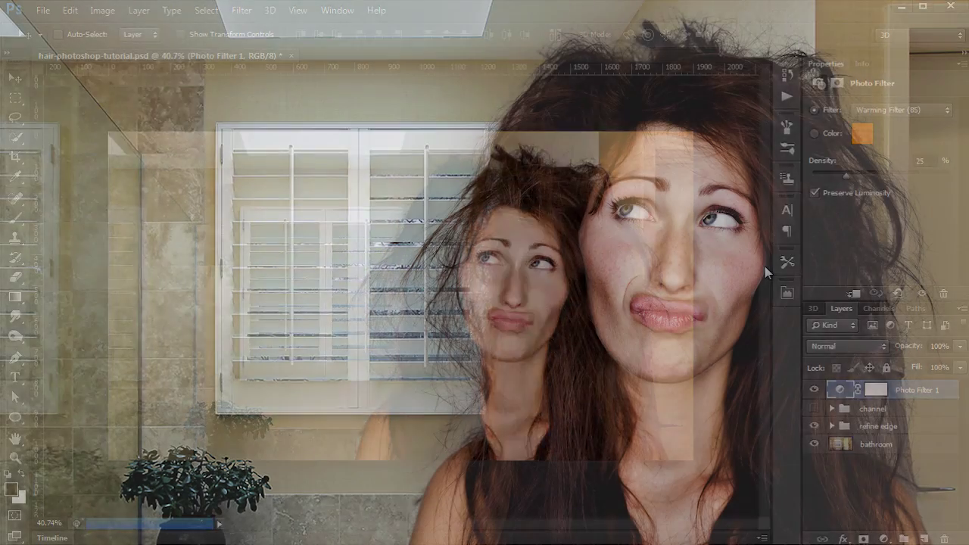